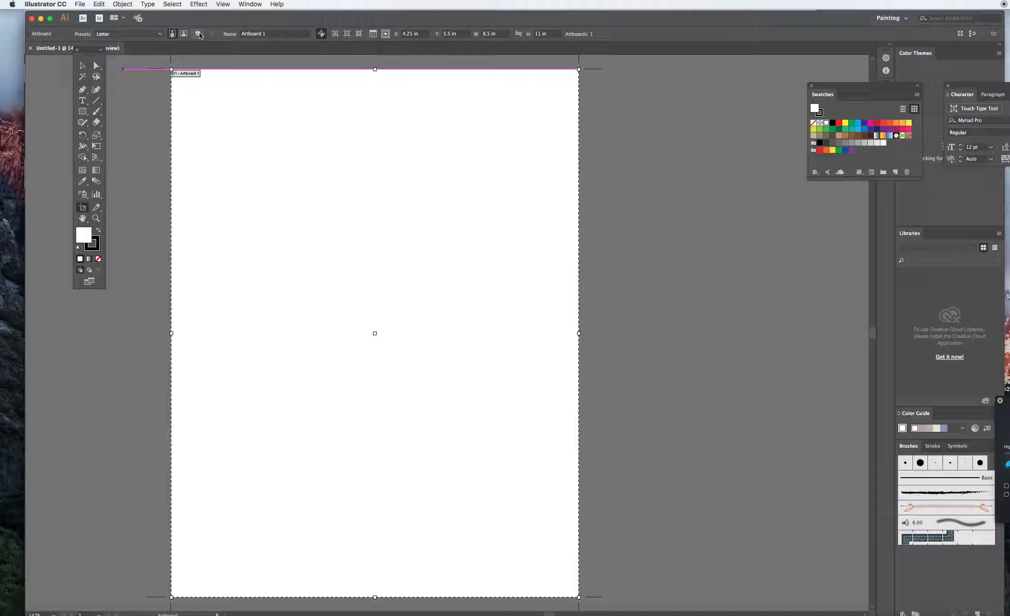
# Add a second 8.5 x 11 in artboard beside the first, with a narrow gap and aligned top edges.
pyautogui.click(202, 37)
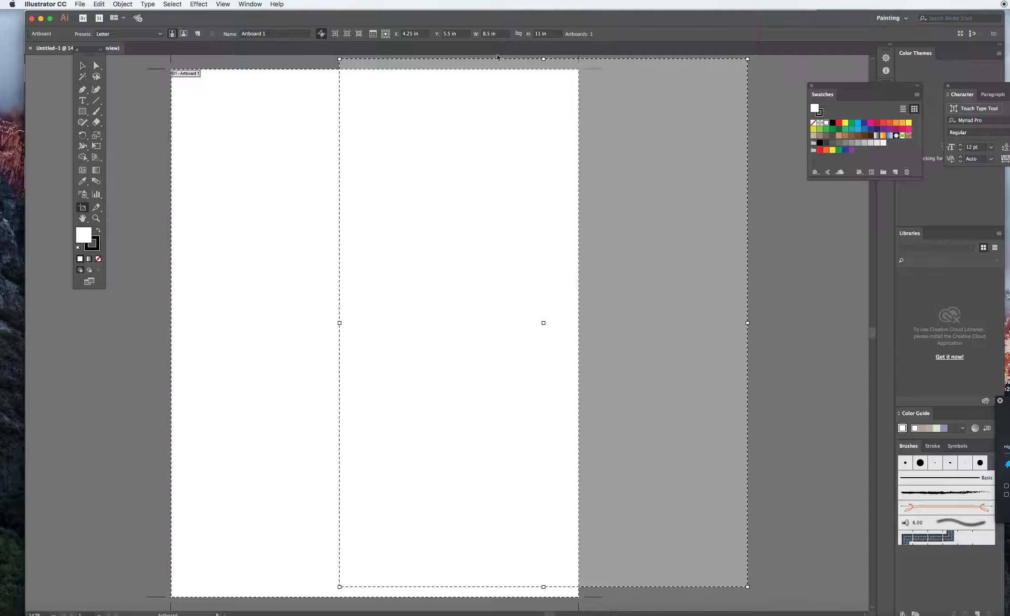
pyautogui.click(592, 71)
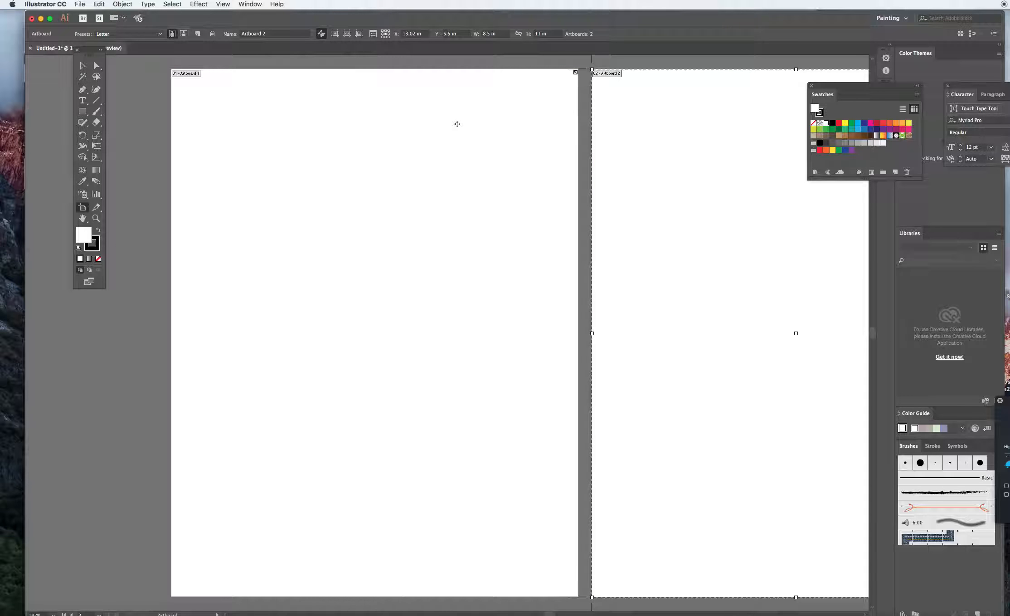
pyautogui.hscroll(2, 454, 124)
pyautogui.hscroll(3, 454, 124)
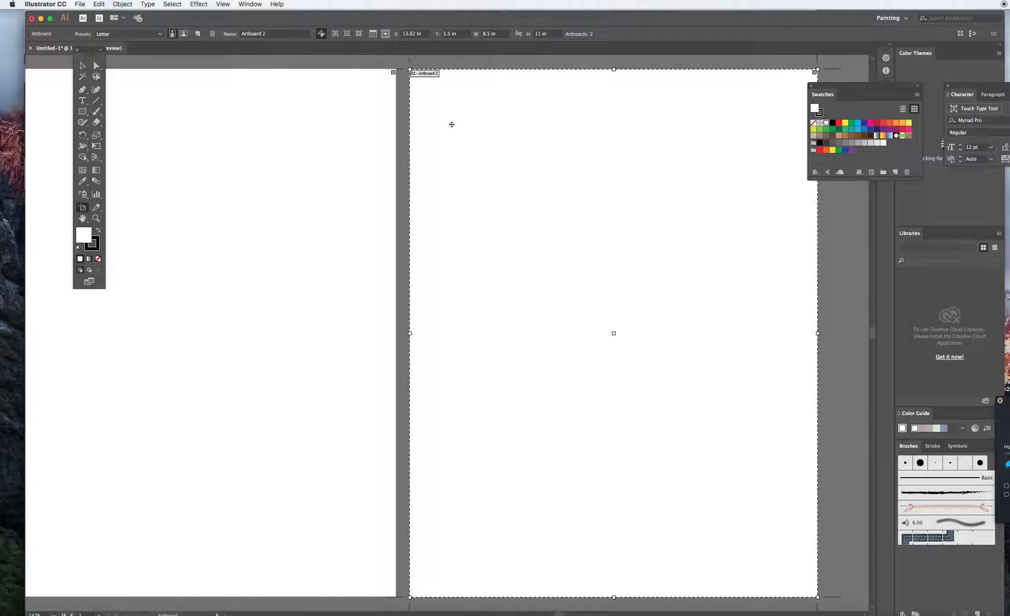
pyautogui.hscroll(-1, 452, 124)
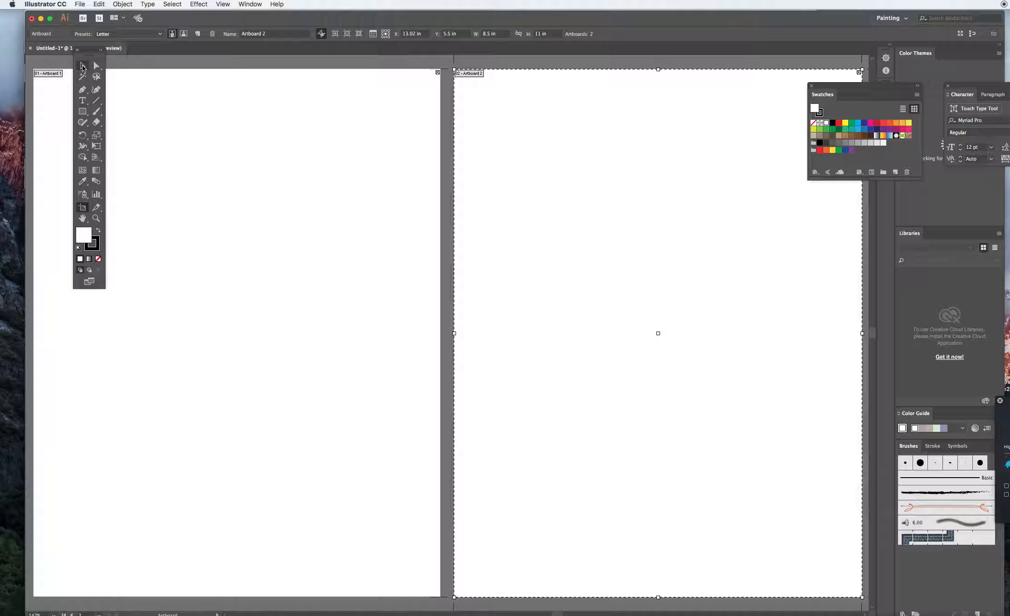
pyautogui.click(82, 67)
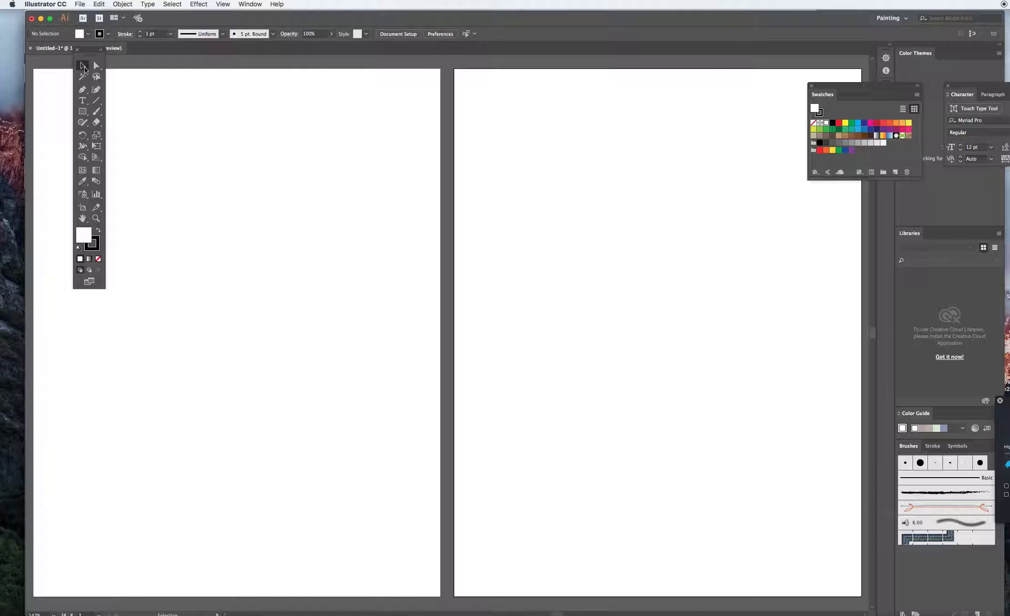
# Move the tool palette clear of the first artboard and detach the type tools as a floating palette over the second artboard.
pyautogui.moveTo(88, 49); pyautogui.dragTo(50, 49)
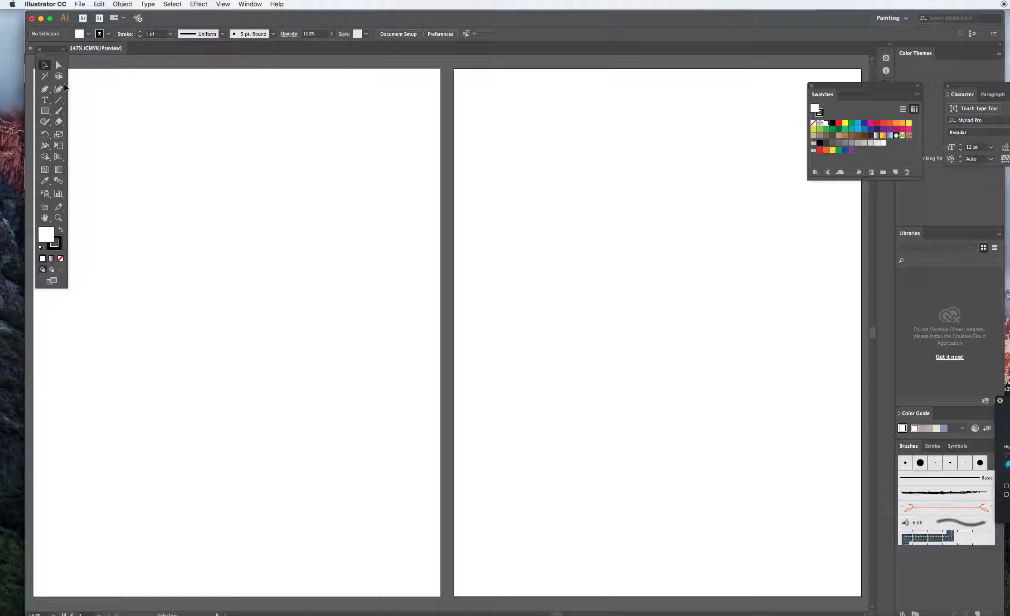
pyautogui.click(45, 101)
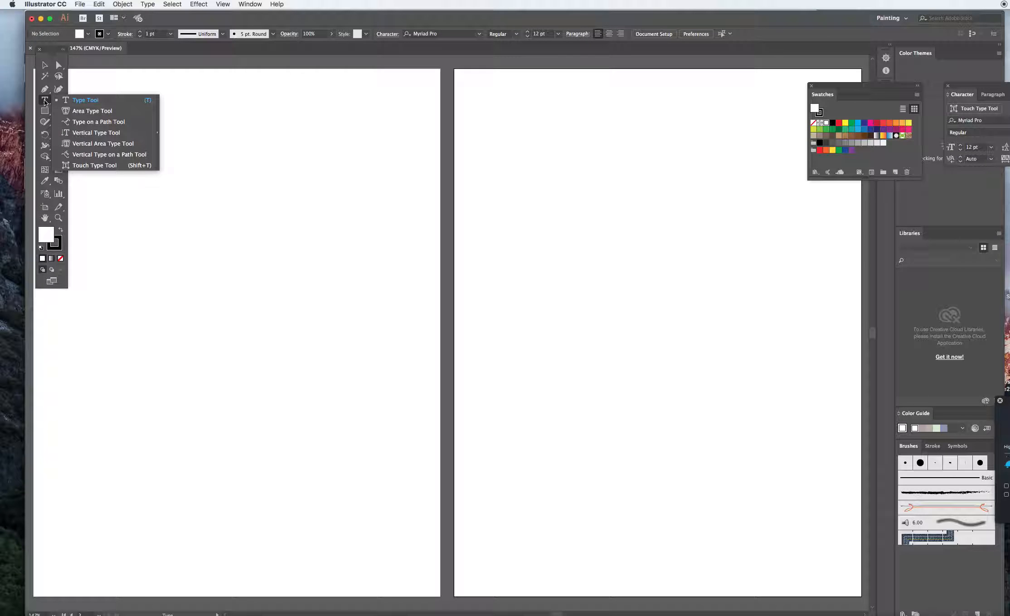
pyautogui.click(158, 122)
pyautogui.moveTo(95, 107); pyautogui.dragTo(519, 74)
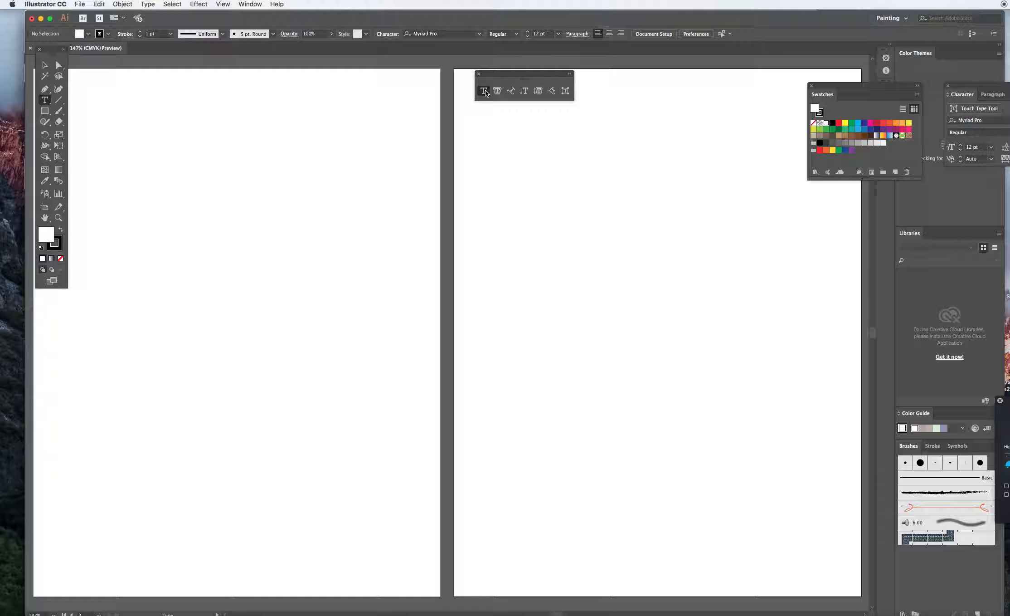
# Add a single-line text object with the person's title and surname near the top of the first artboard.
pyautogui.click(272, 90)
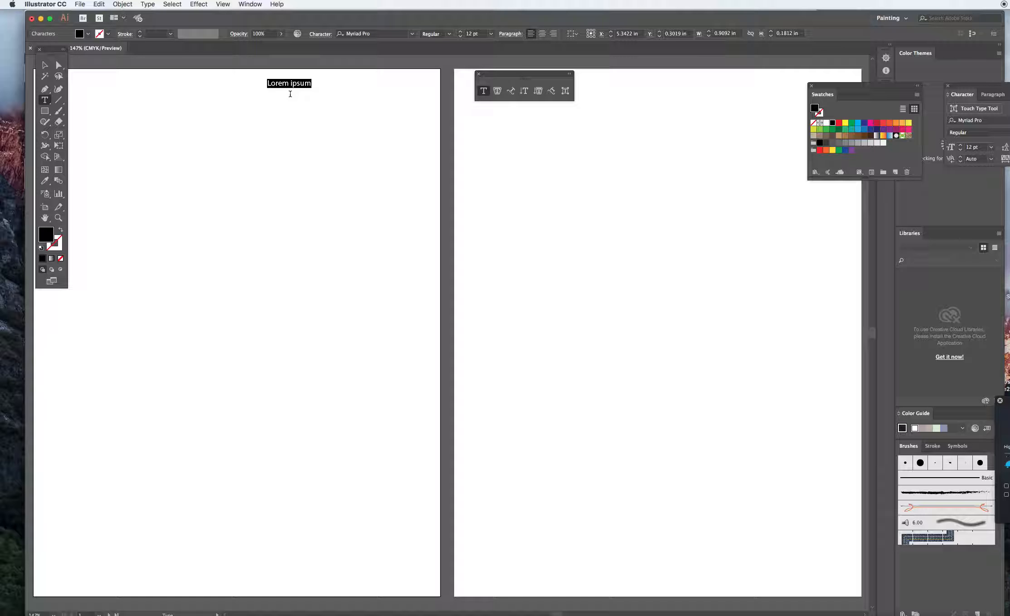
pyautogui.moveTo(313, 84); pyautogui.dragTo(253, 84)
pyautogui.write('Mrs. Leavenwe')
pyautogui.click(45, 65)
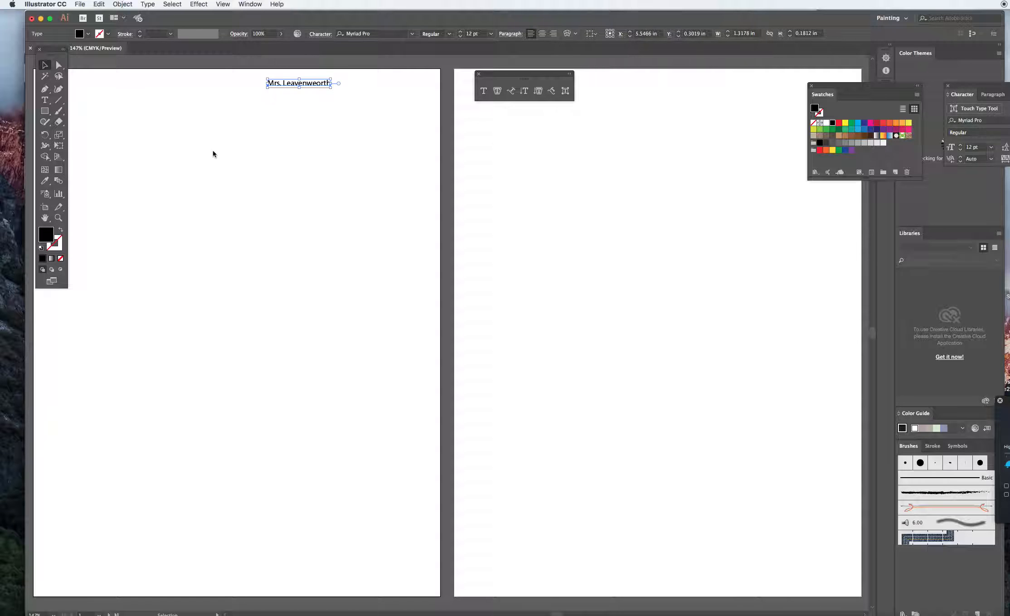
# Stretch the name text by its bounding box to about 3.4 in wide and 0.77 in high.
pyautogui.click(213, 151)
pyautogui.click(314, 86)
pyautogui.moveTo(329, 88); pyautogui.dragTo(429, 116)
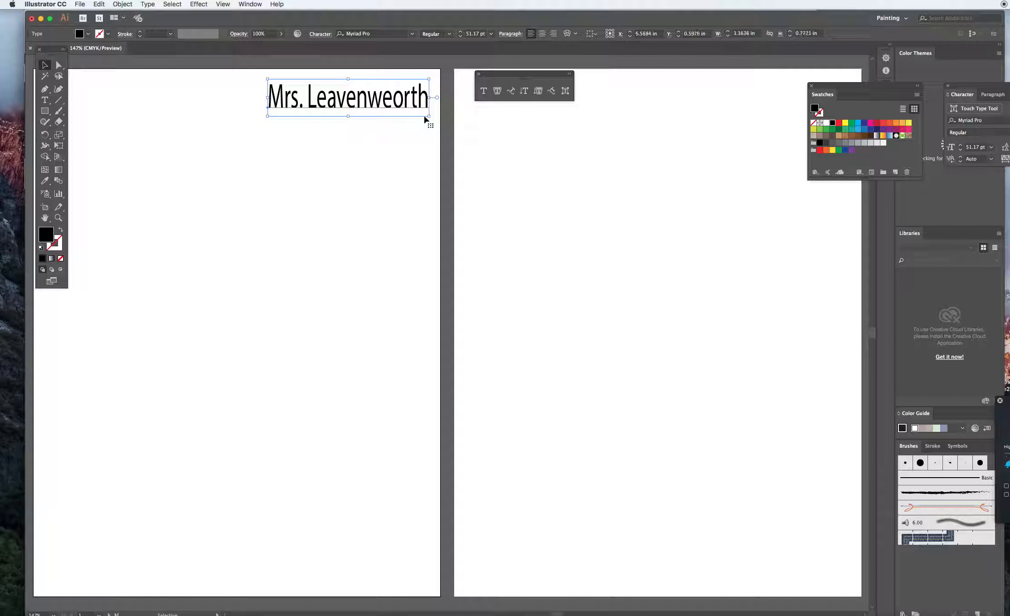
# Correct the spelling of the surname by deleting the extra letter "e" after the "w".
pyautogui.click(45, 99)
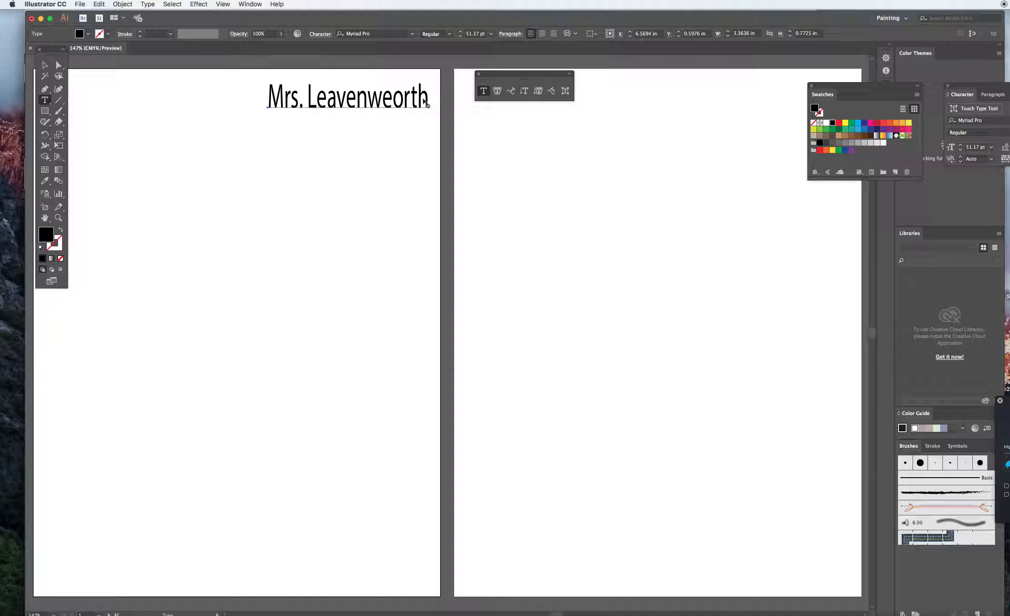
pyautogui.moveTo(393, 102); pyautogui.dragTo(382, 104)
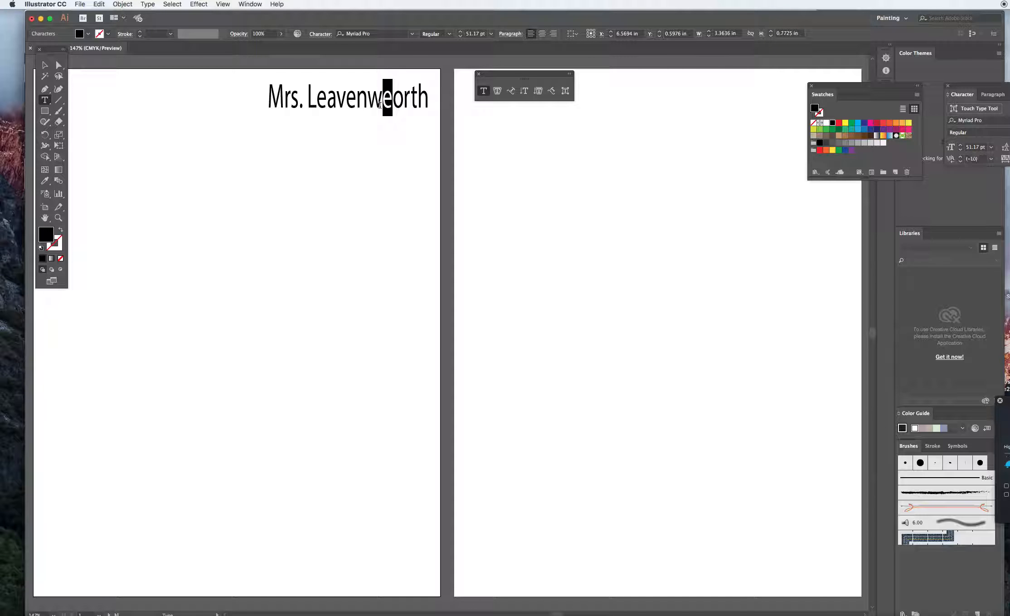
pyautogui.press('BackSpace')
pyautogui.click(45, 64)
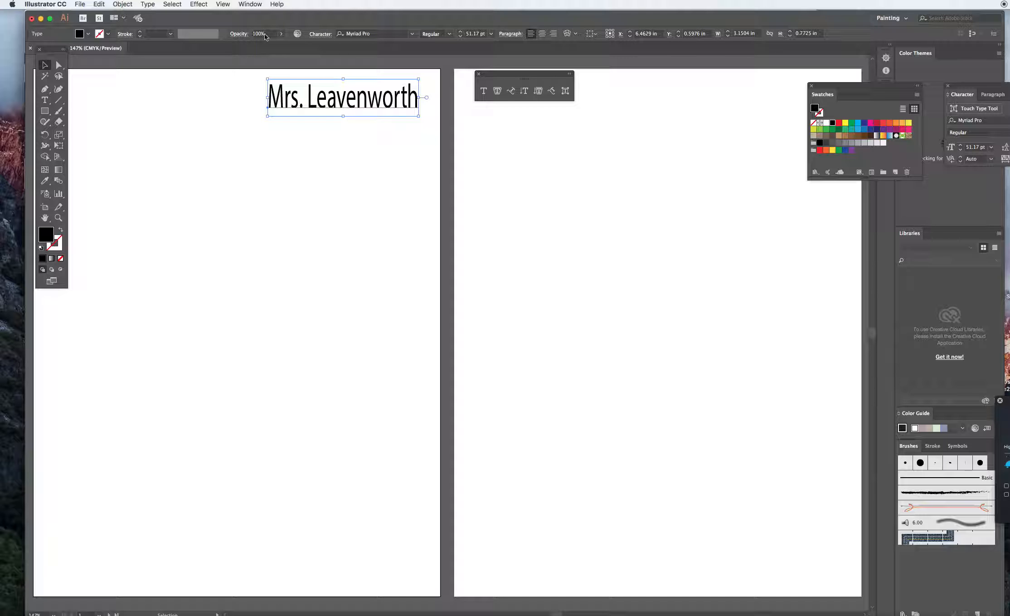
# Set the name text to 24 pt in the Marker Felt font.
pyautogui.click(491, 34)
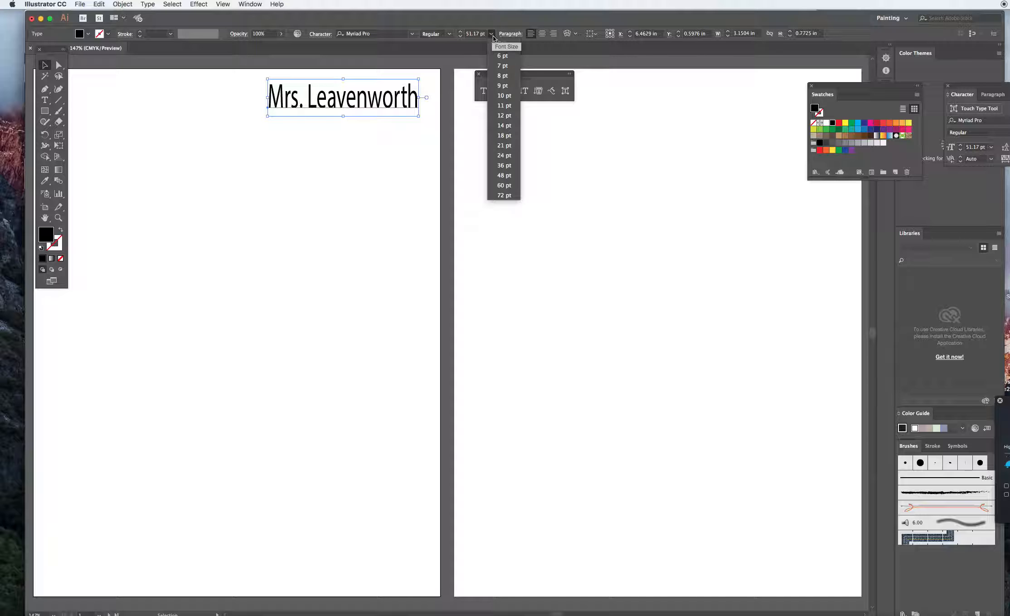
pyautogui.click(504, 155)
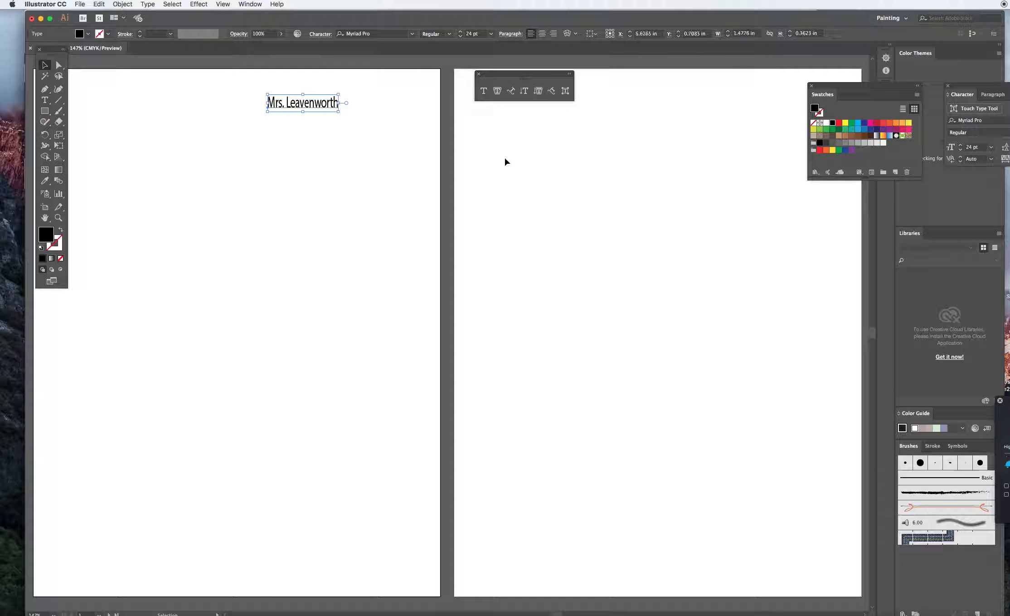
pyautogui.click(414, 34)
pyautogui.click(478, 81)
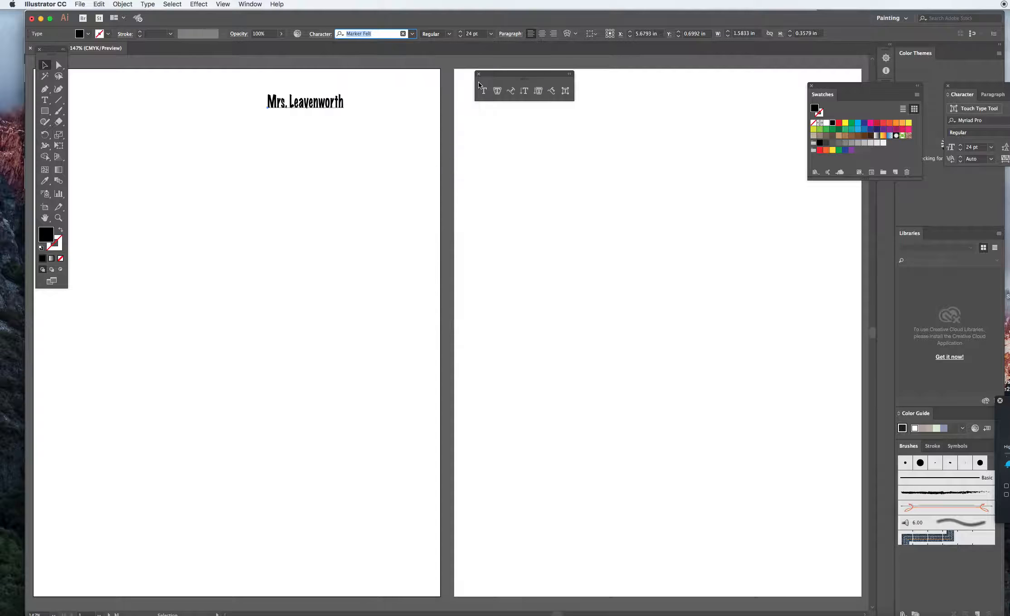
# Fill the name text with the red swatch.
pyautogui.click(87, 34)
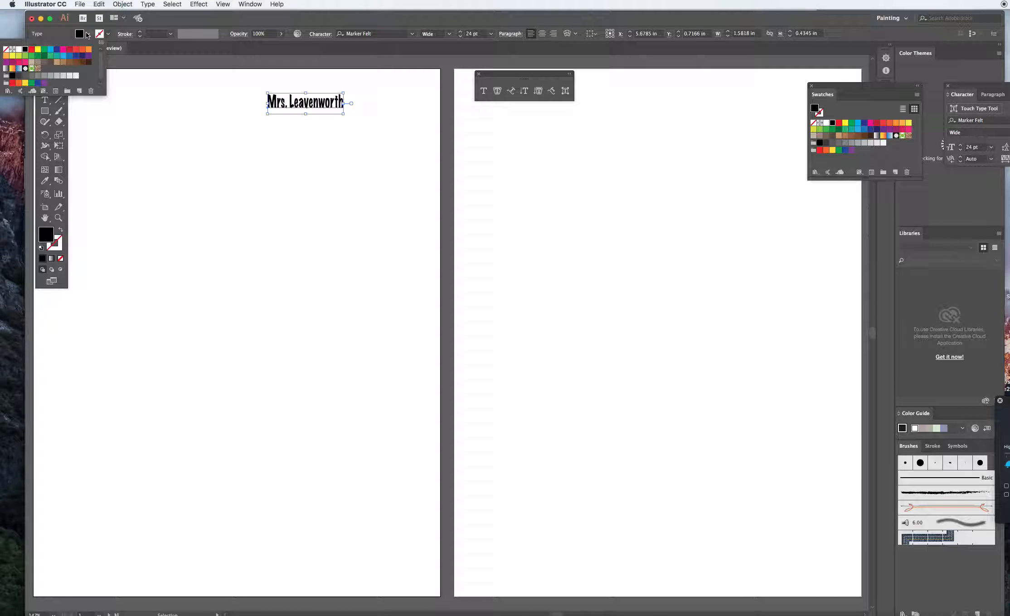
pyautogui.click(31, 49)
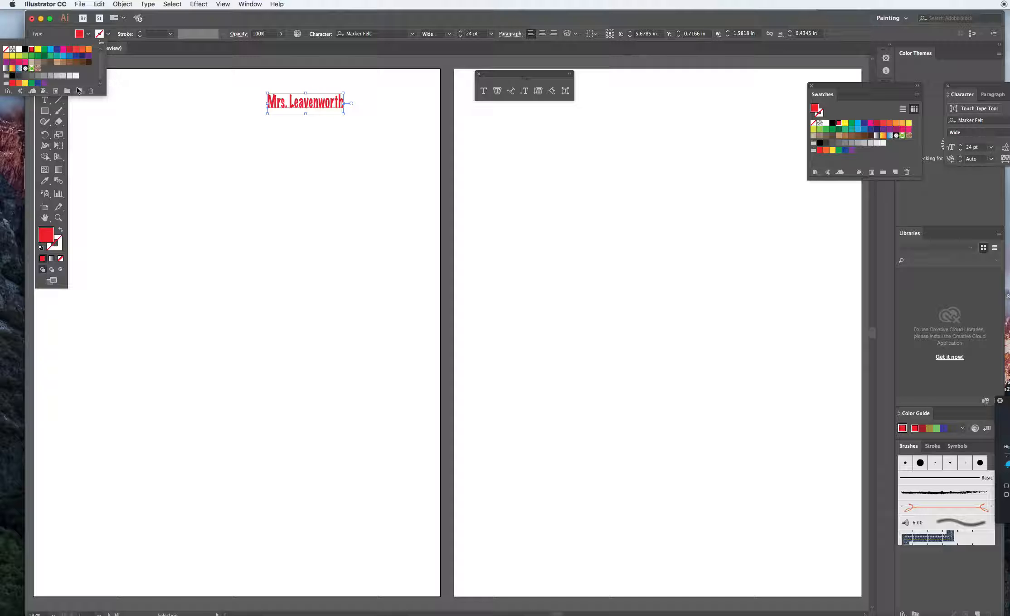
pyautogui.click(121, 125)
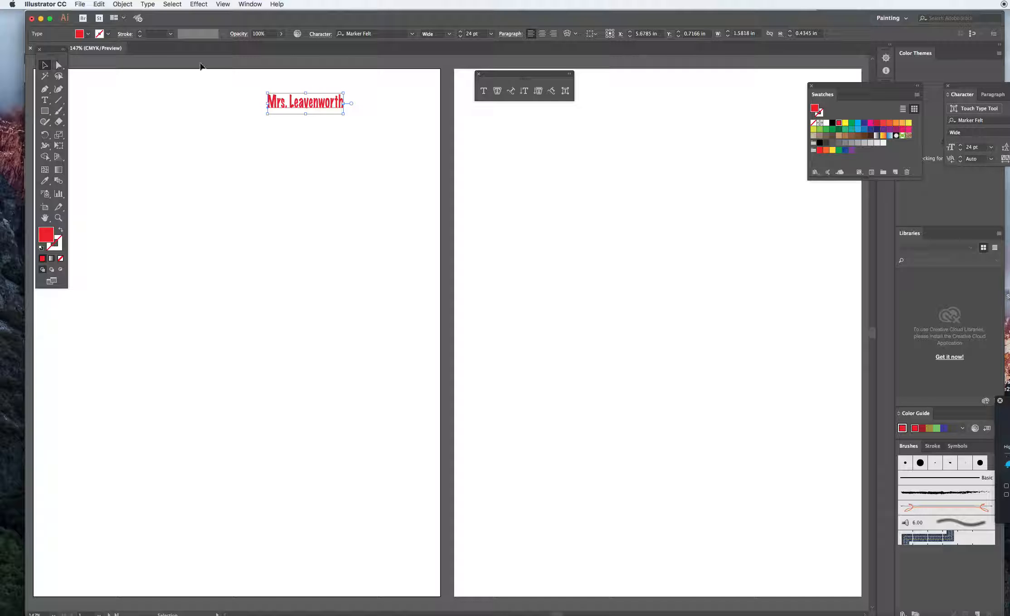
# Create a placeholder-filled text area about 3.9 in wide and 7.2 in high beside the name on the first artboard.
pyautogui.click(482, 90)
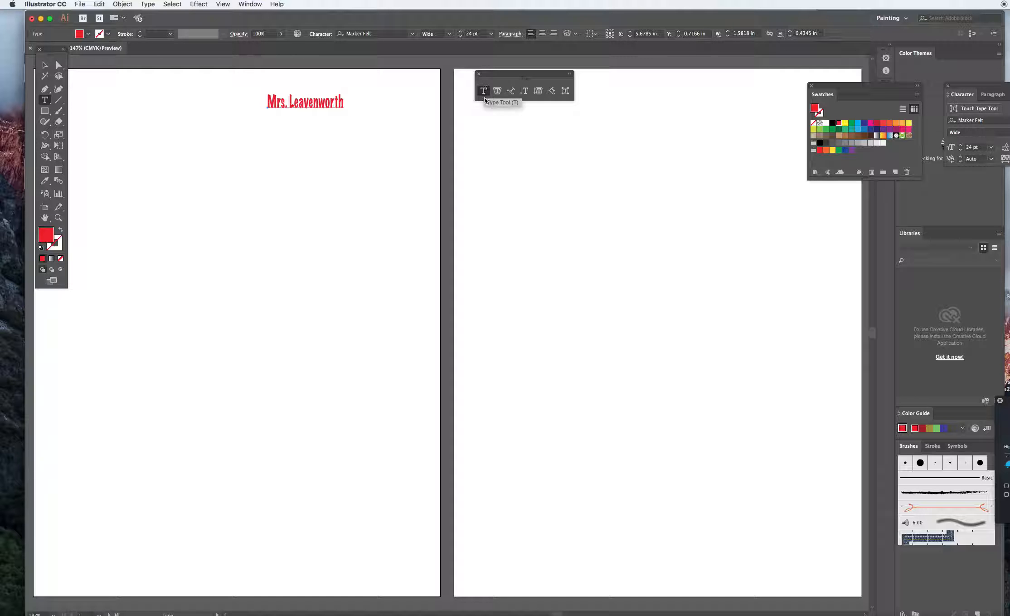
pyautogui.click(44, 218)
pyautogui.moveTo(167, 184); pyautogui.dragTo(251, 168)
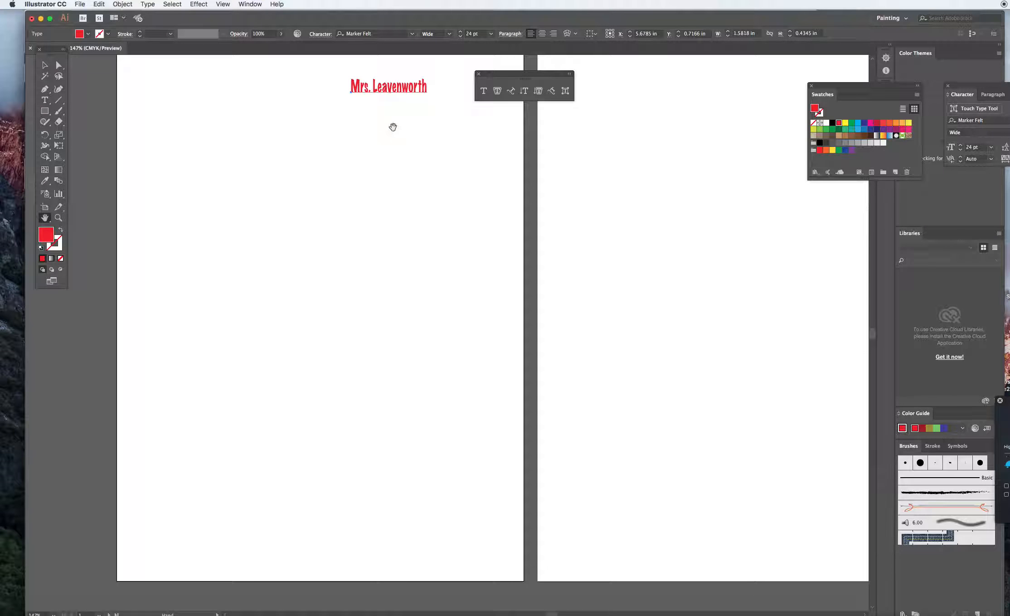
pyautogui.click(484, 91)
pyautogui.moveTo(142, 84); pyautogui.dragTo(329, 429)
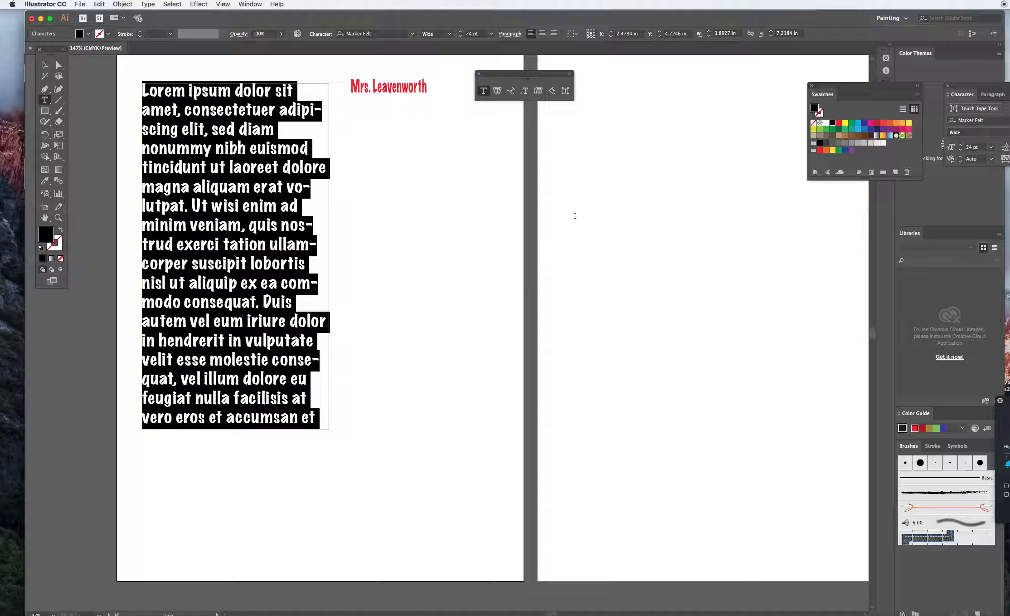
# Format the placeholder text as 14 pt Hoefler Text and move its frame up by about 0.1 in.
pyautogui.click(491, 34)
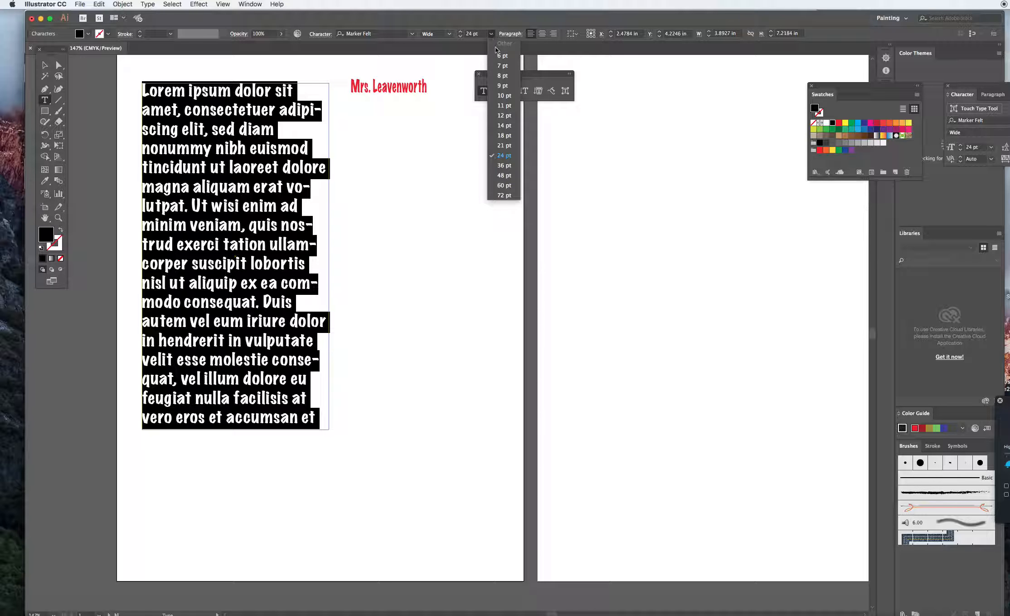
pyautogui.click(505, 125)
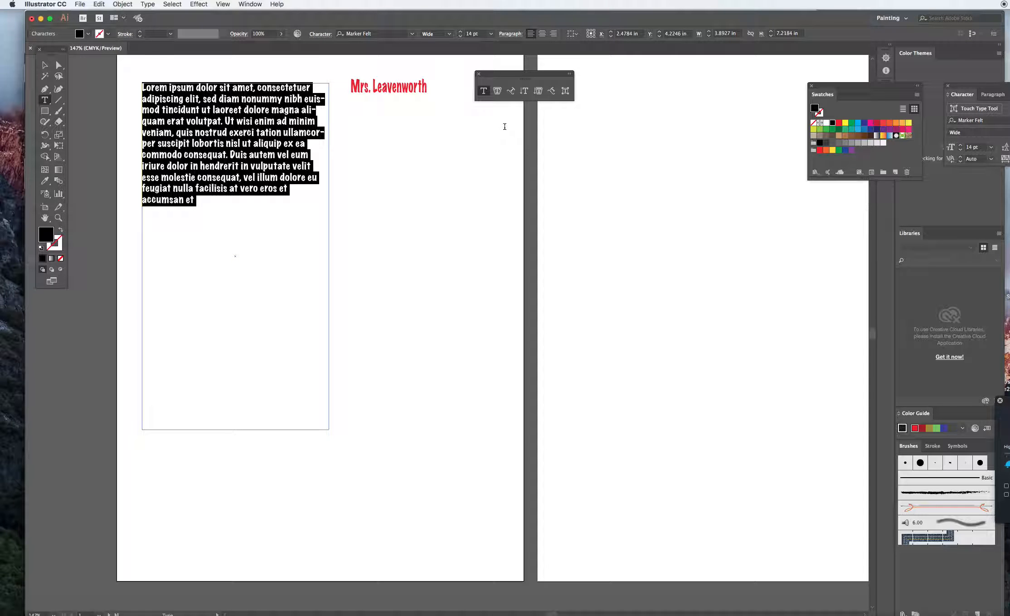
pyautogui.click(413, 34)
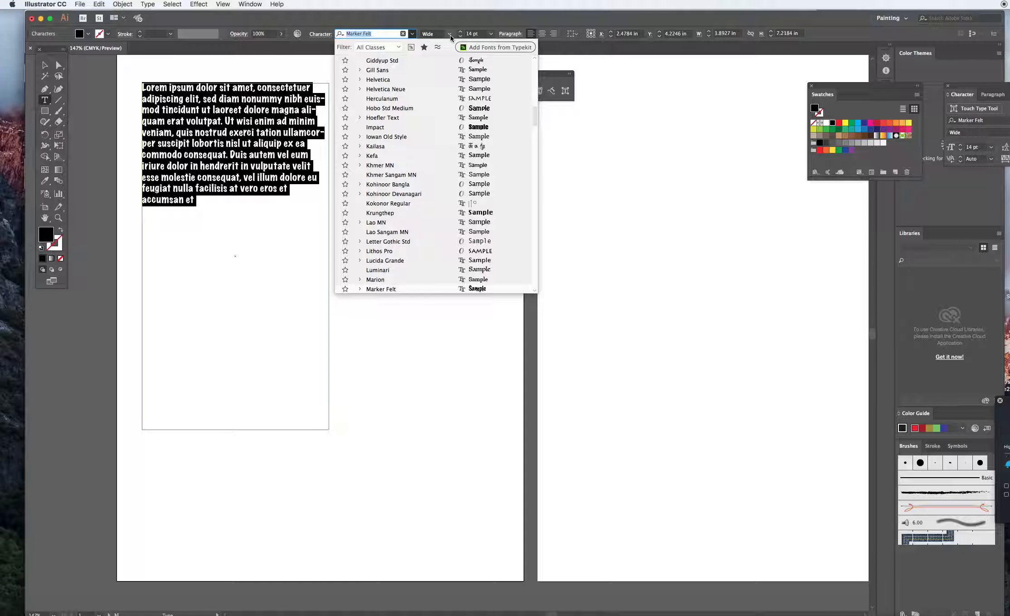
pyautogui.click(480, 119)
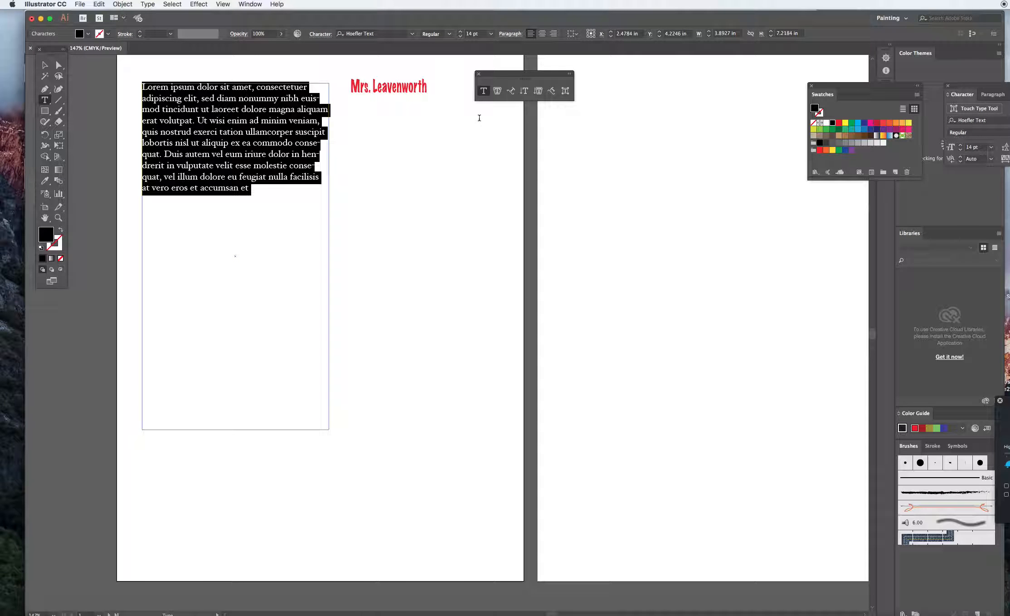
pyautogui.click(45, 66)
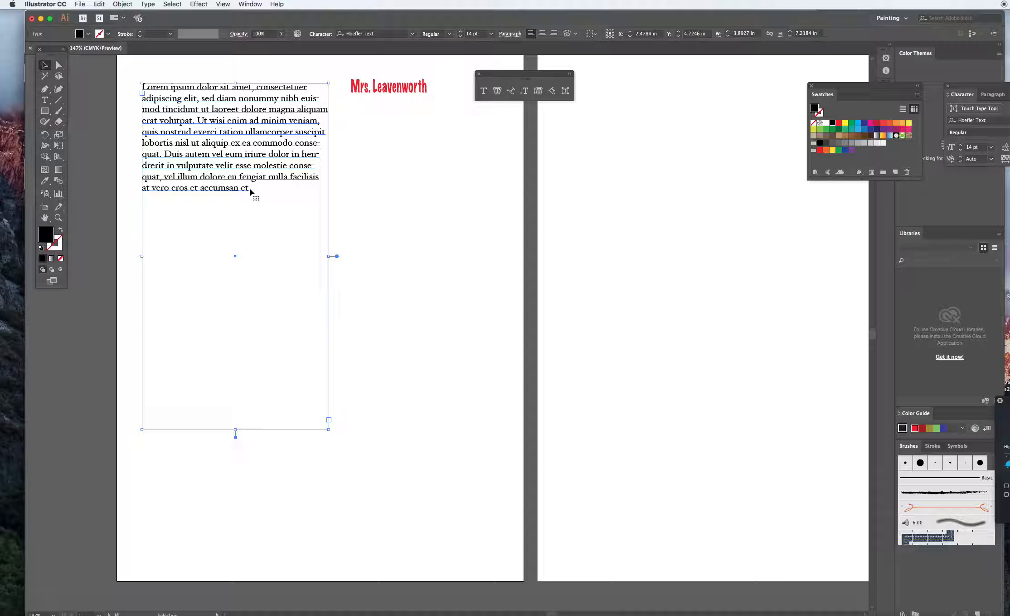
pyautogui.moveTo(194, 104); pyautogui.dragTo(158, 86)
# Copy the whole placeholder paragraph and paste it twice at the end of the text to fill the frame.
pyautogui.click(45, 100)
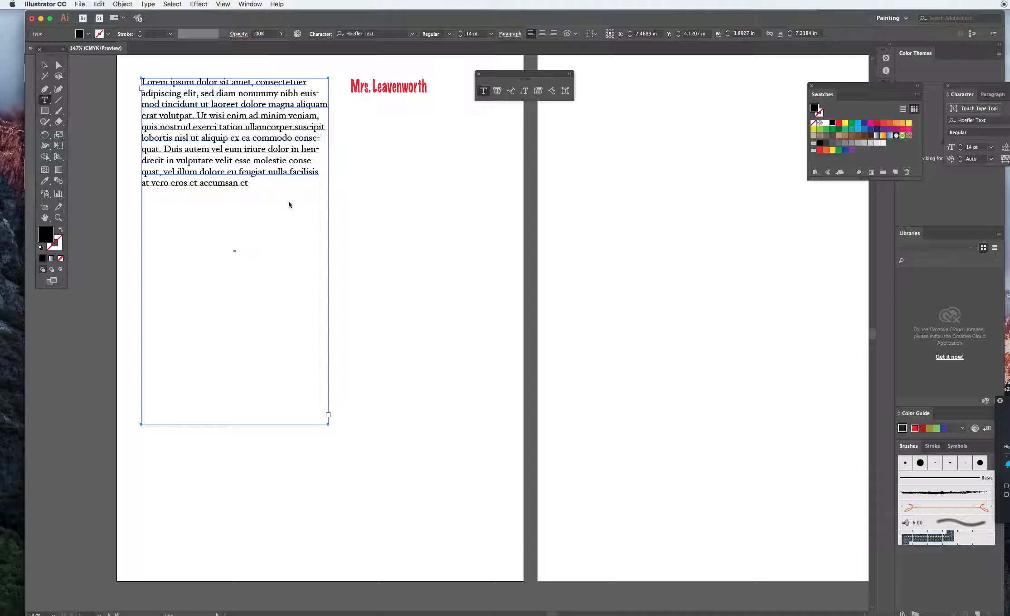
pyautogui.moveTo(248, 184); pyautogui.dragTo(144, 78)
pyautogui.press('super+c')
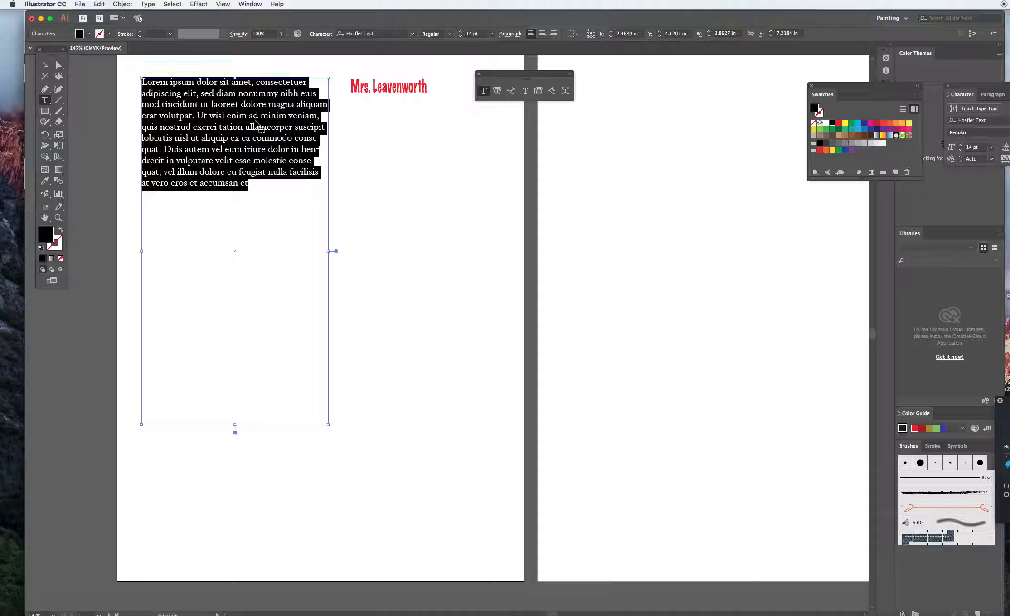
pyautogui.click(254, 191)
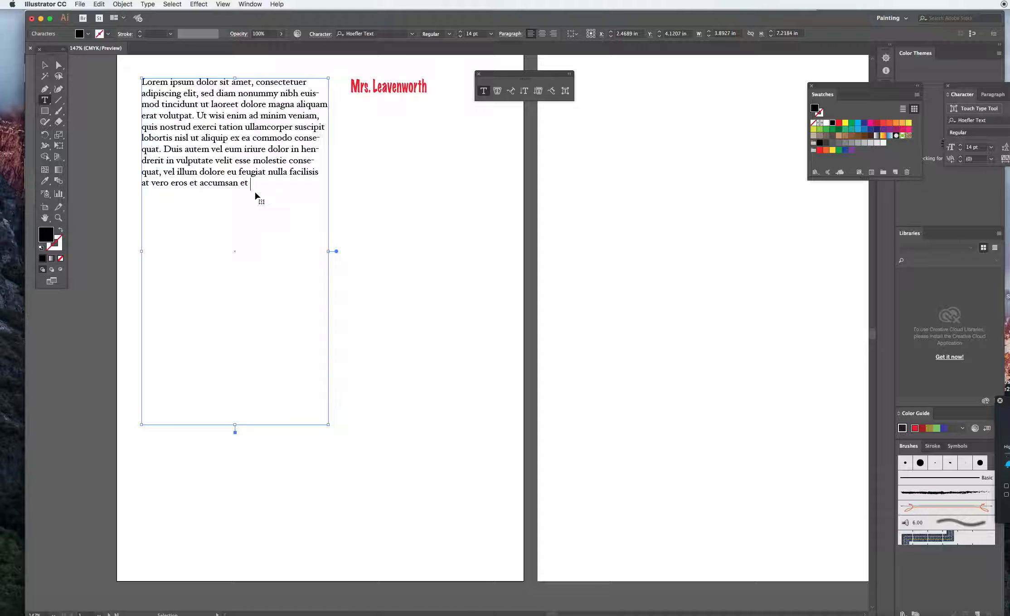
pyautogui.press('super+v')
pyautogui.press('super+v')
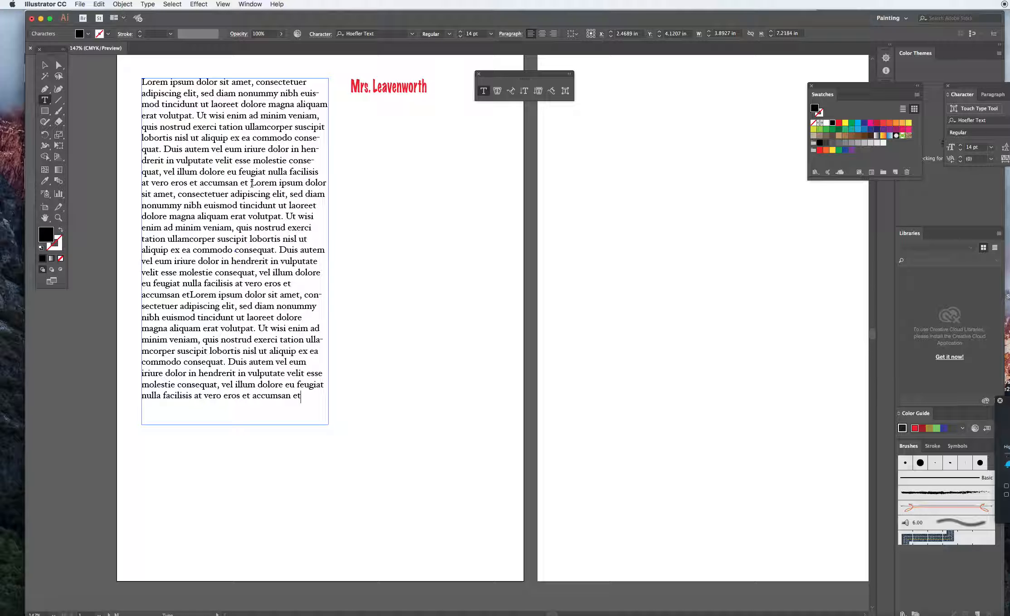
# Try centre and right alignment on the placeholder text block, and set it back to left alignment.
pyautogui.click(45, 65)
pyautogui.click(163, 70)
pyautogui.click(170, 82)
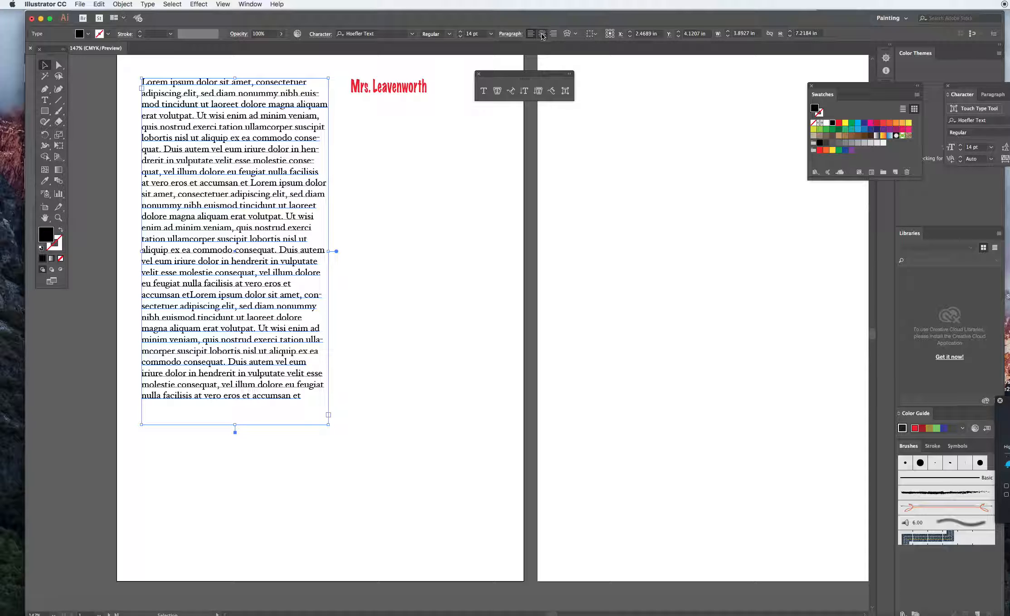
pyautogui.click(543, 34)
pyautogui.click(555, 34)
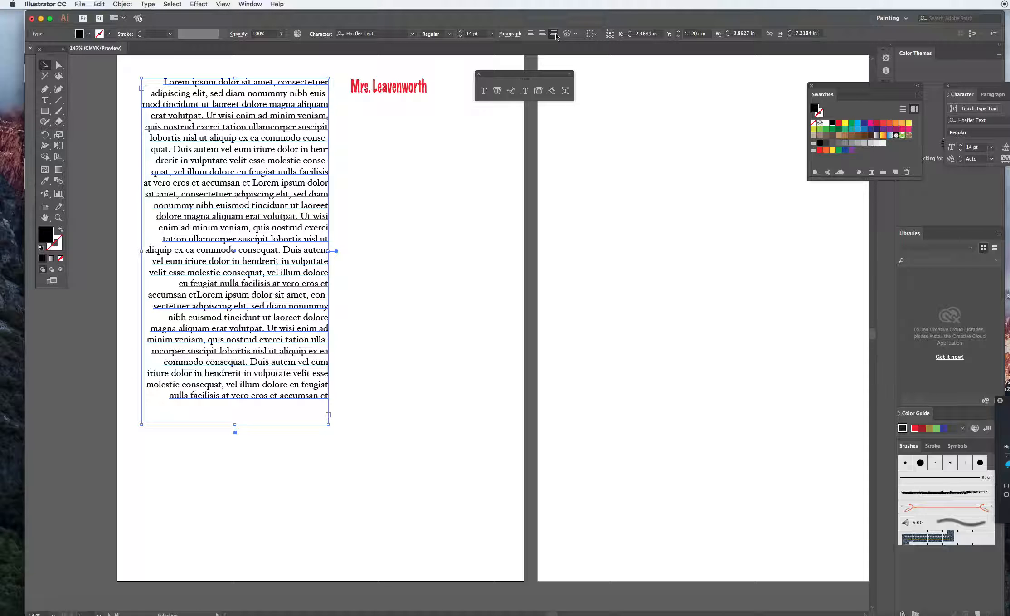
pyautogui.click(542, 34)
pyautogui.click(531, 34)
pyautogui.click(511, 34)
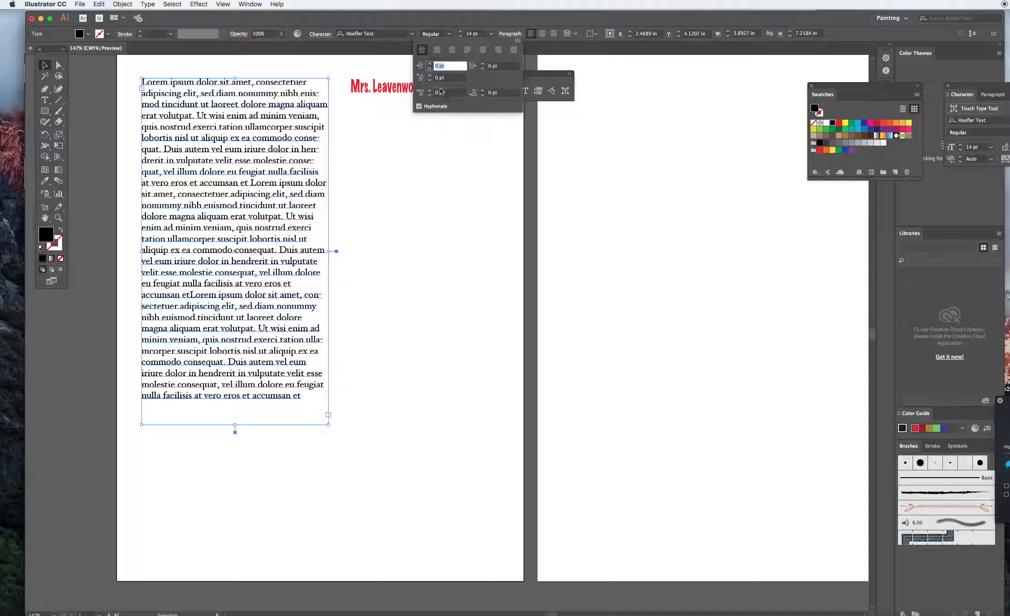
pyautogui.click(511, 20)
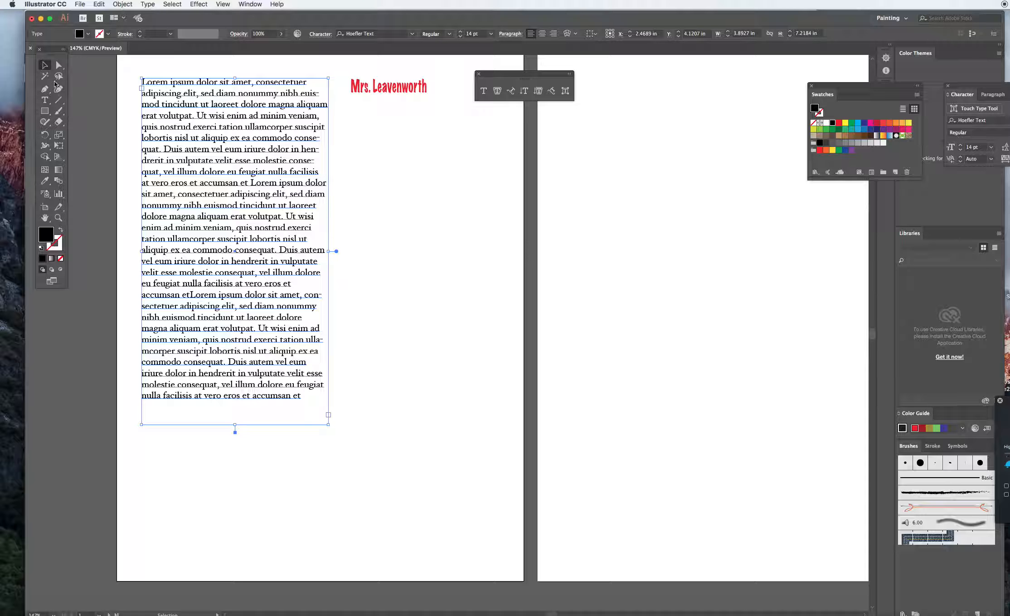
# Reshape the placeholder text frame by pulling its lower-right corner out to about 7.8 in wide and its upper-right corner inward and down.
pyautogui.click(58, 66)
pyautogui.click(130, 68)
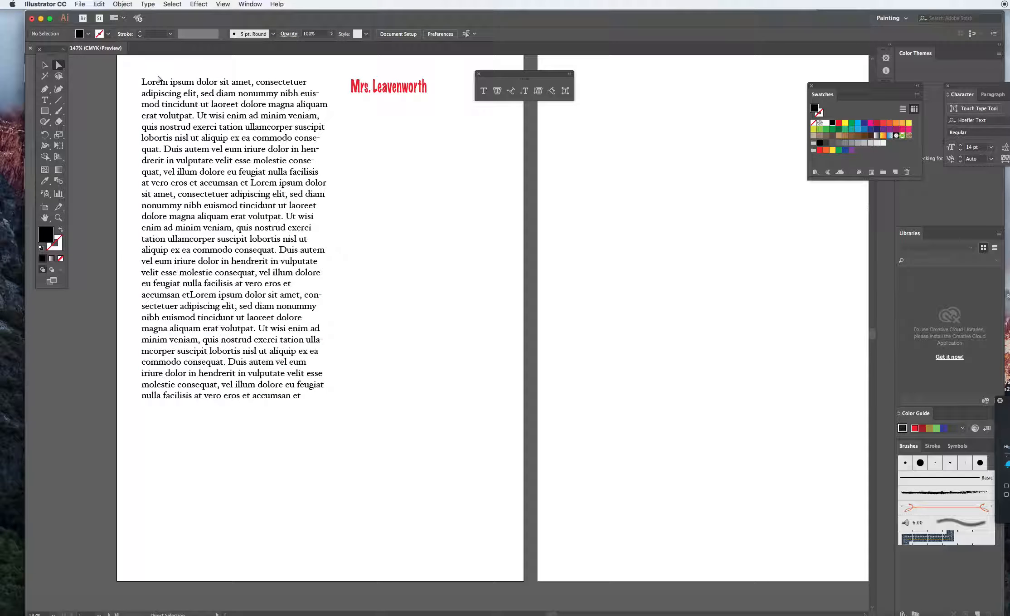
pyautogui.click(159, 82)
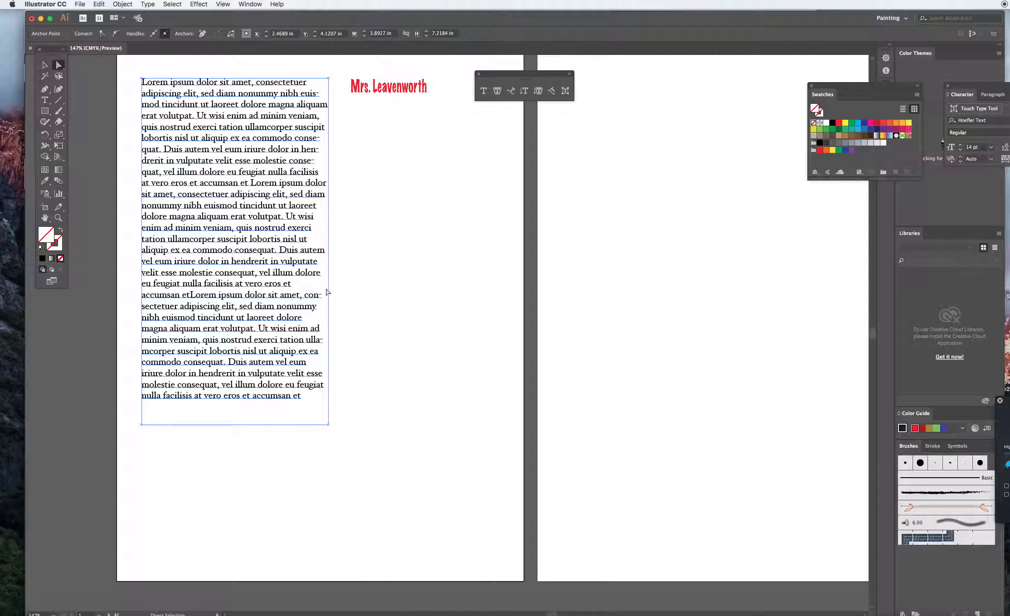
pyautogui.moveTo(328, 425); pyautogui.dragTo(518, 424)
pyautogui.moveTo(329, 82); pyautogui.dragTo(265, 207)
pyautogui.click(345, 203)
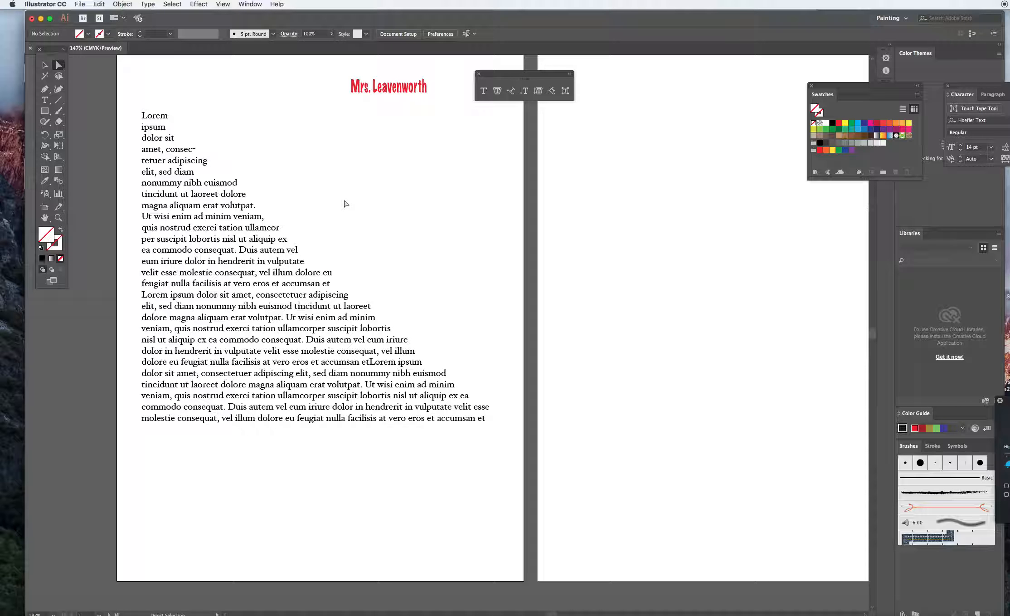
# Move the reshaped placeholder text frame down about 3 in, to the lower part of the first artboard.
pyautogui.click(218, 290)
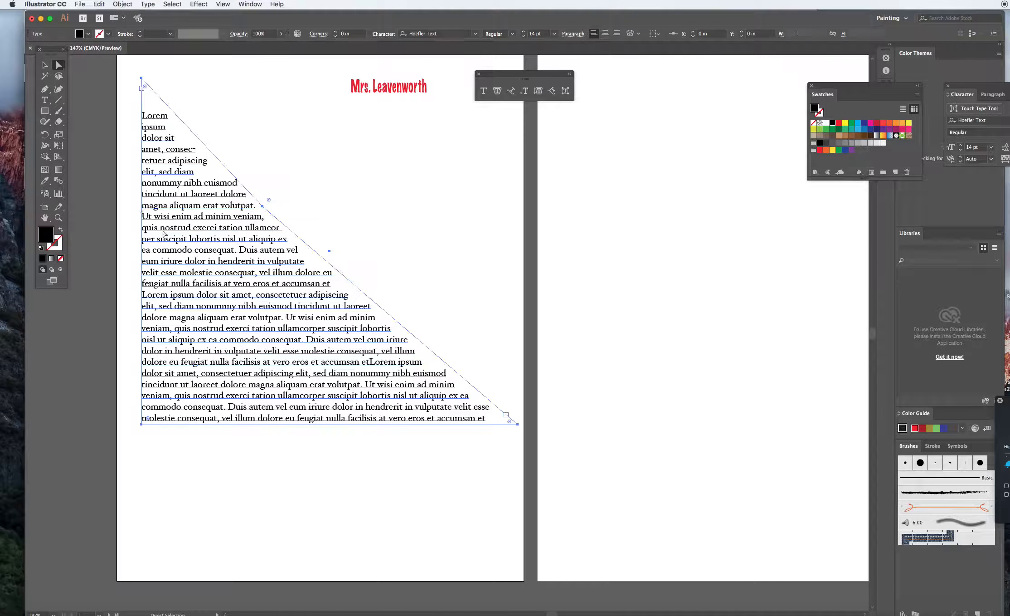
pyautogui.click(45, 65)
pyautogui.moveTo(163, 177); pyautogui.dragTo(151, 319)
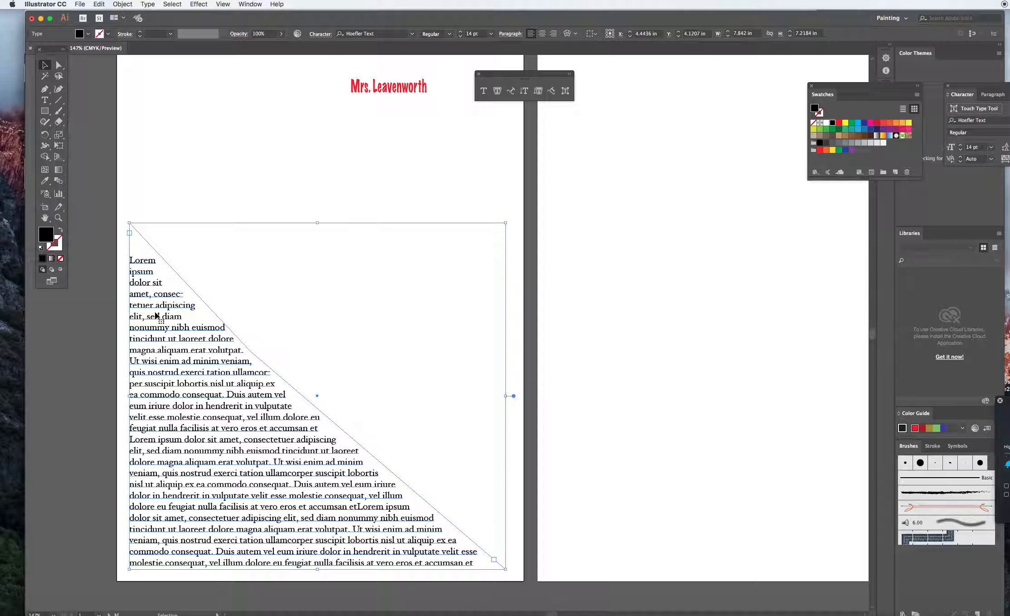
# Add four anchor points along the slanted edge of the placeholder text frame with the Pen tool.
pyautogui.click(46, 92)
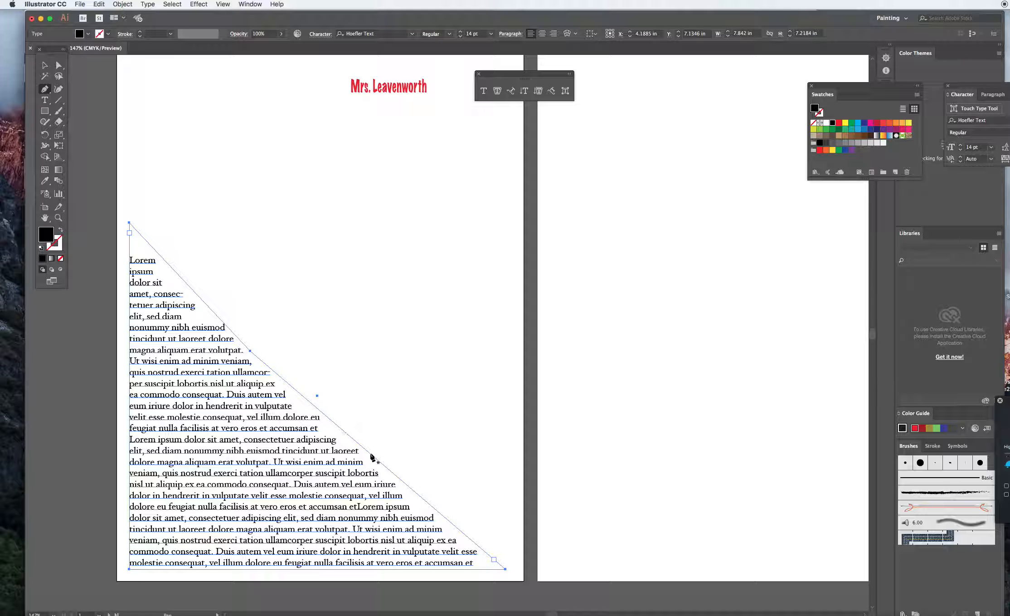
pyautogui.click(462, 531)
pyautogui.click(403, 481)
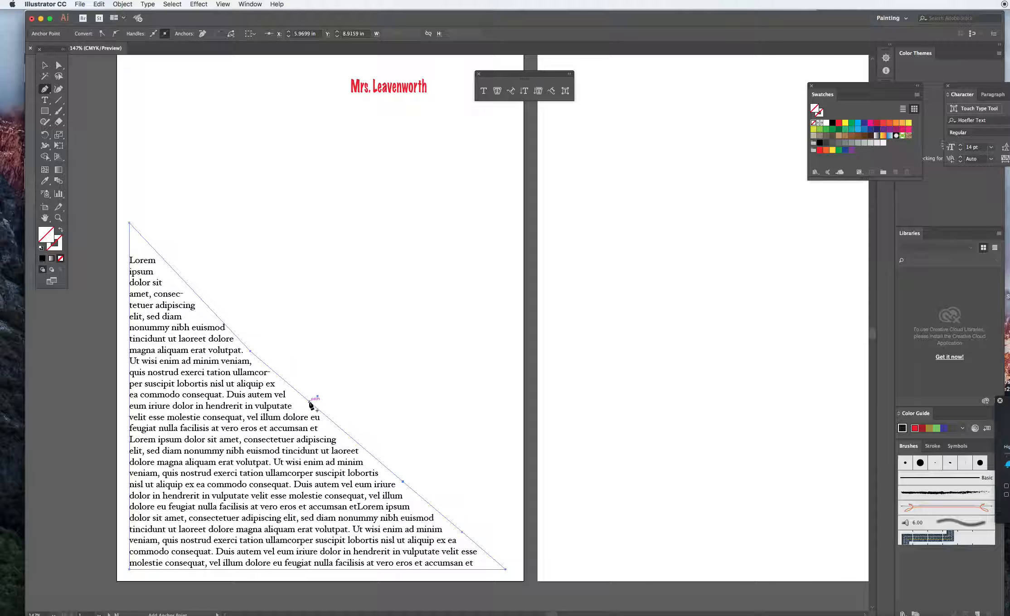
pyautogui.click(200, 298)
# Pull two anchor points of the text frame's slanted edge inward to form two notches that the text wraps around.
pyautogui.click(58, 65)
pyautogui.moveTo(251, 351); pyautogui.dragTo(211, 445)
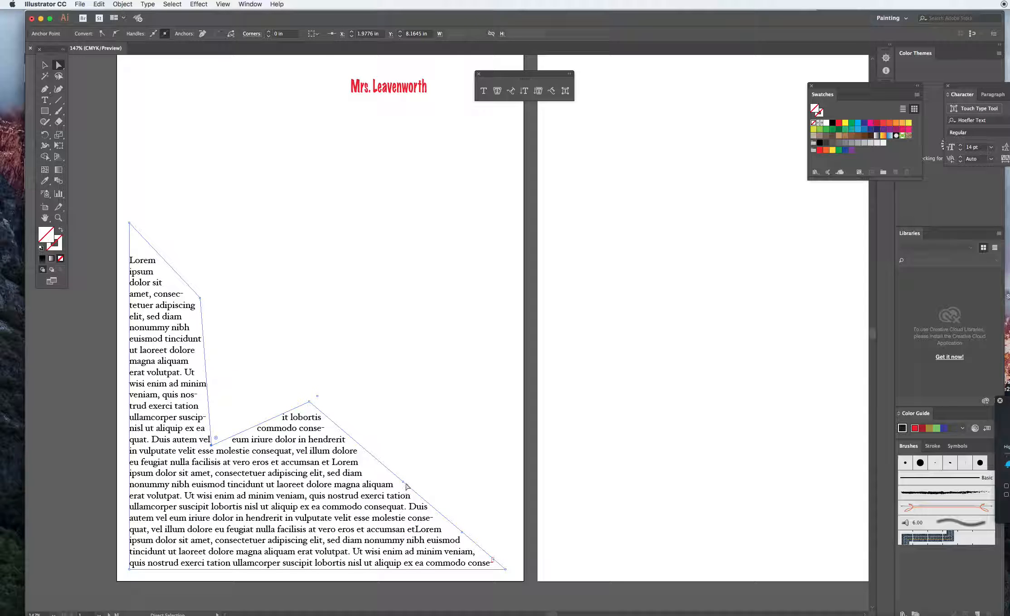
pyautogui.moveTo(404, 482); pyautogui.dragTo(299, 513)
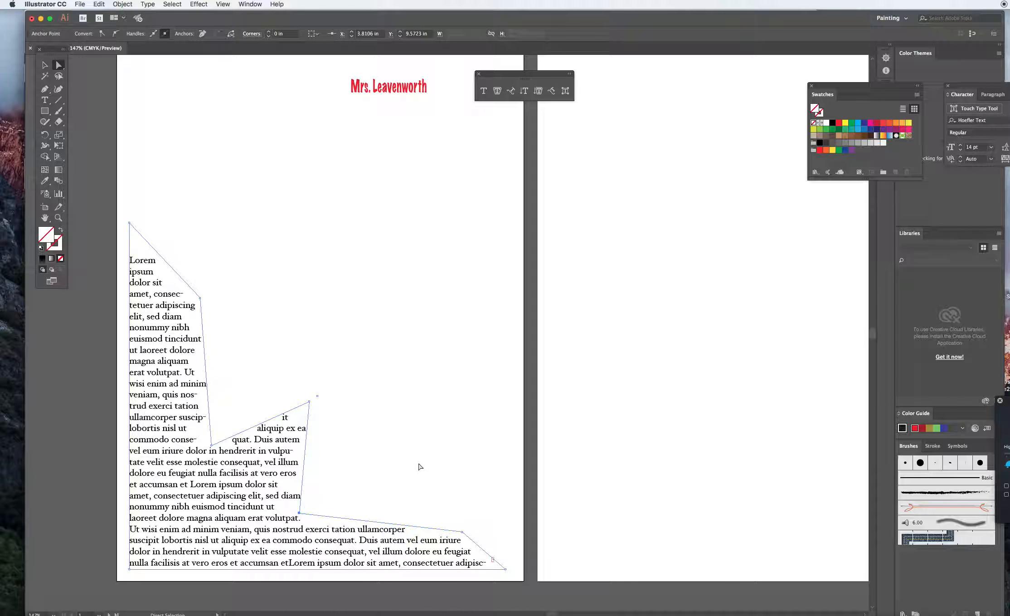
pyautogui.click(419, 468)
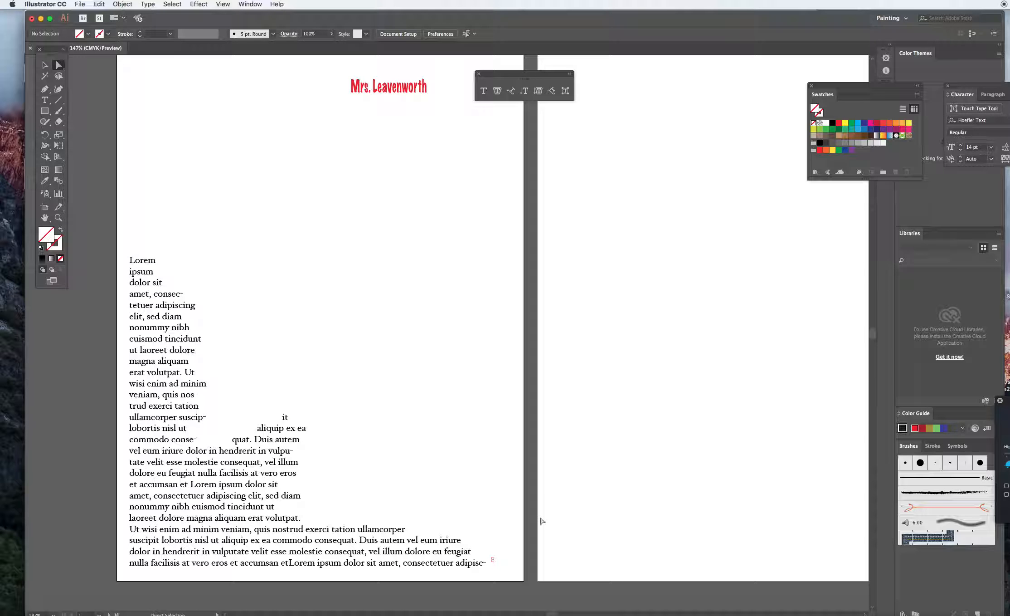
pyautogui.click(45, 65)
pyautogui.click(485, 92)
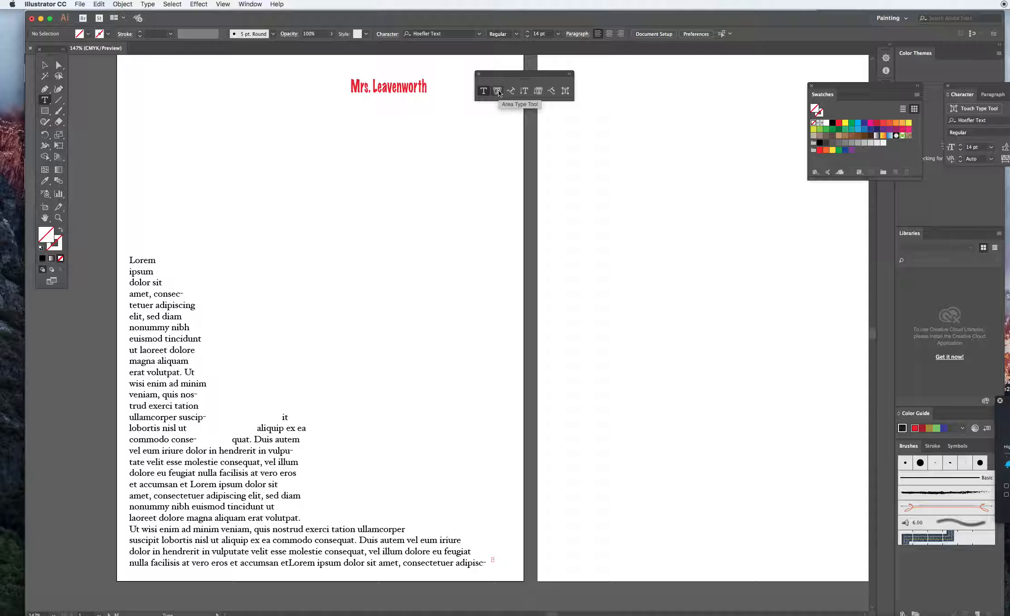
pyautogui.click(46, 102)
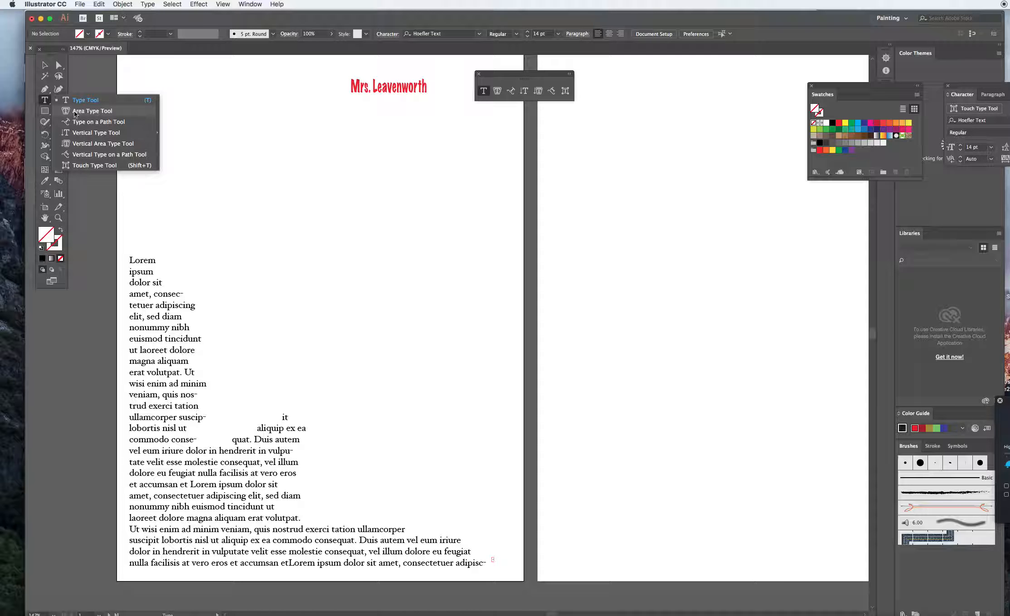
pyautogui.click(75, 110)
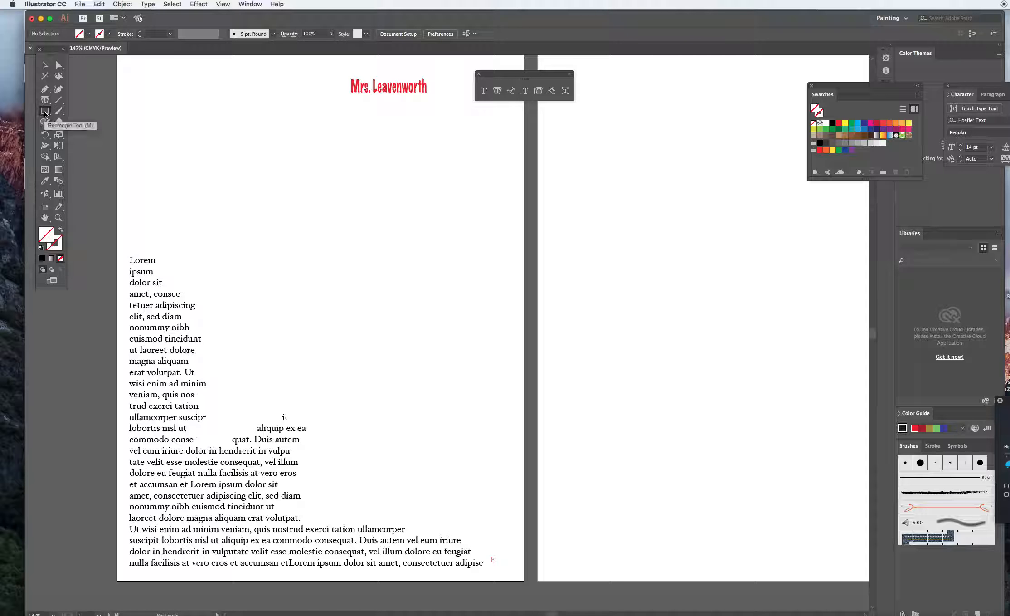
# Draw a five-pointed star about 3.8 in wide and 3.6 in high above the text and fill it with red.
pyautogui.moveTo(46, 113); pyautogui.dragTo(86, 131)
pyautogui.moveTo(239, 143); pyautogui.dragTo(289, 222)
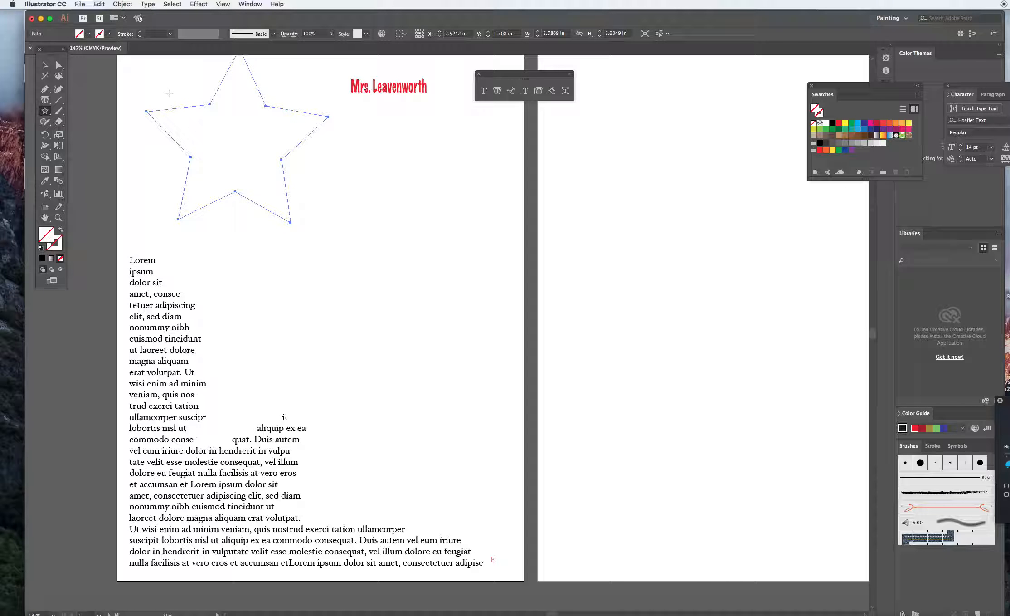
pyautogui.click(45, 67)
pyautogui.click(88, 33)
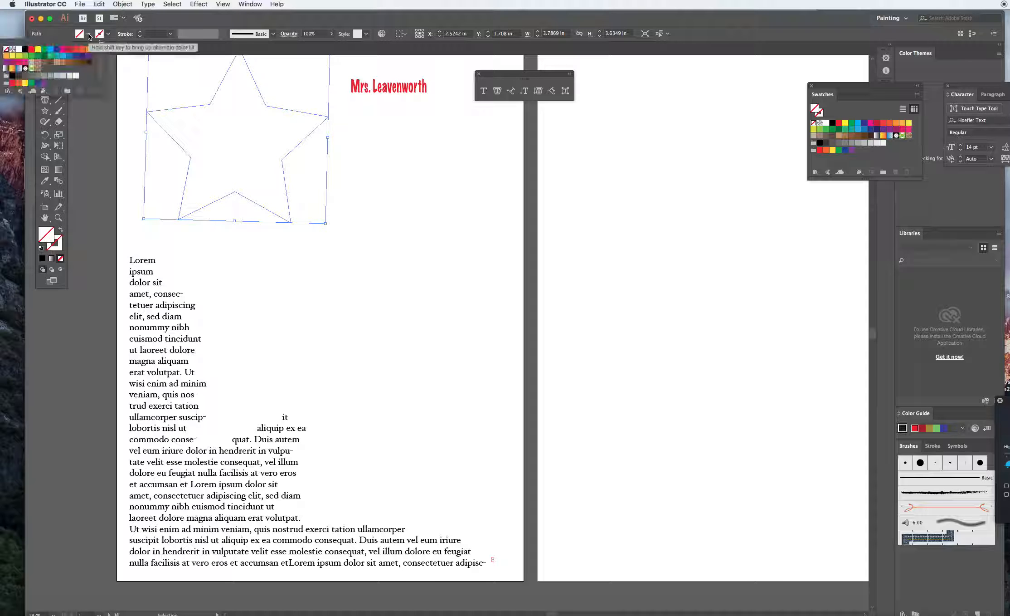
pyautogui.click(32, 49)
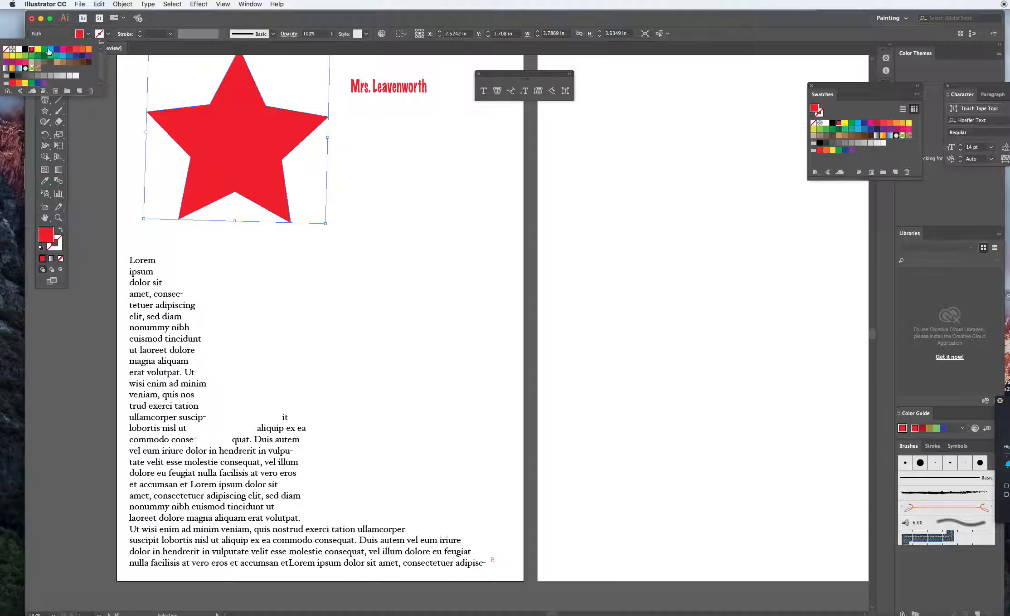
pyautogui.click(103, 115)
# Move the red star down about 1.7 in and right about 1.1 in, and paste a copy of it at the second artboard.
pyautogui.moveTo(225, 112); pyautogui.dragTo(278, 187)
pyautogui.press('super+c')
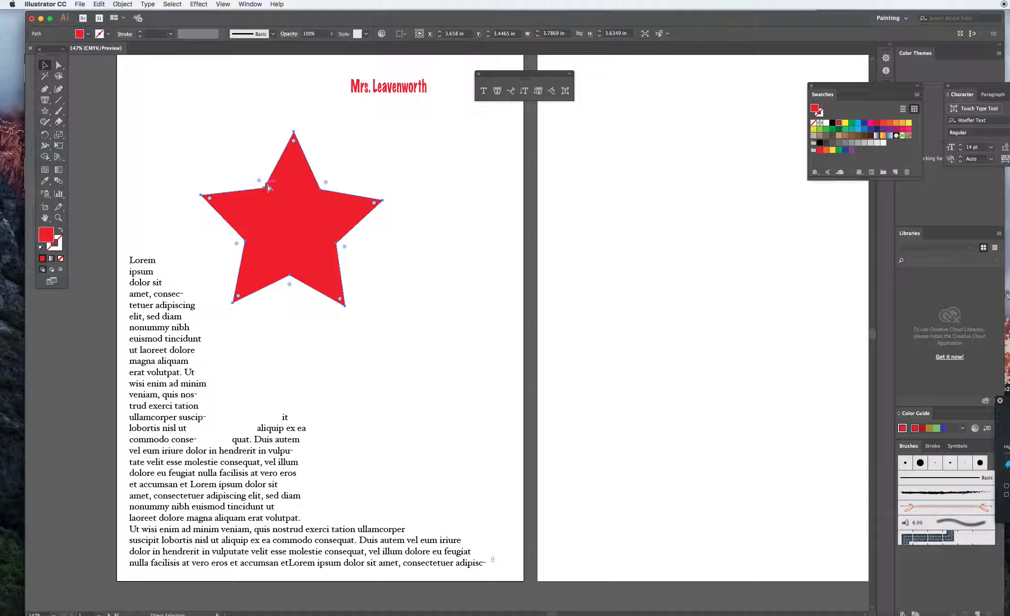
pyautogui.press('super+v')
pyautogui.moveTo(492, 318); pyautogui.dragTo(663, 208)
# Convert the star on the first artboard into an area type shape and replace its placeholder text with "Star".
pyautogui.click(318, 218)
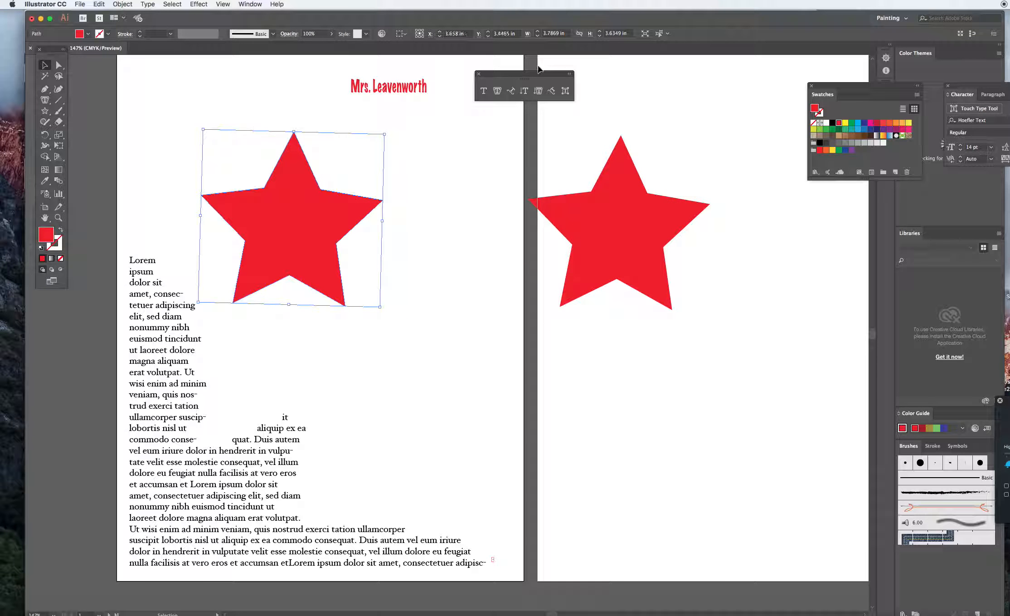
pyautogui.click(498, 92)
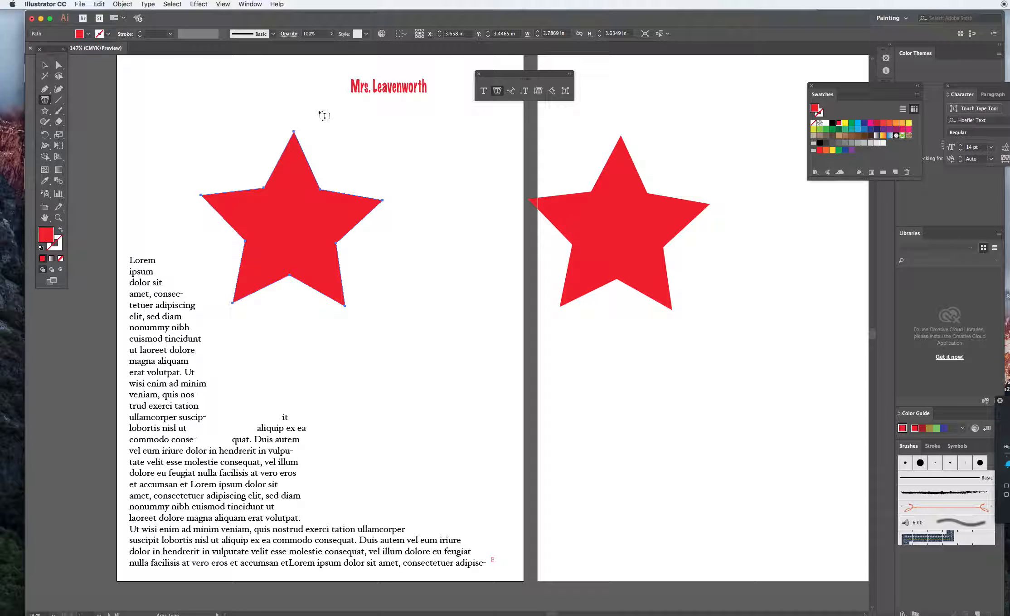
pyautogui.click(298, 136)
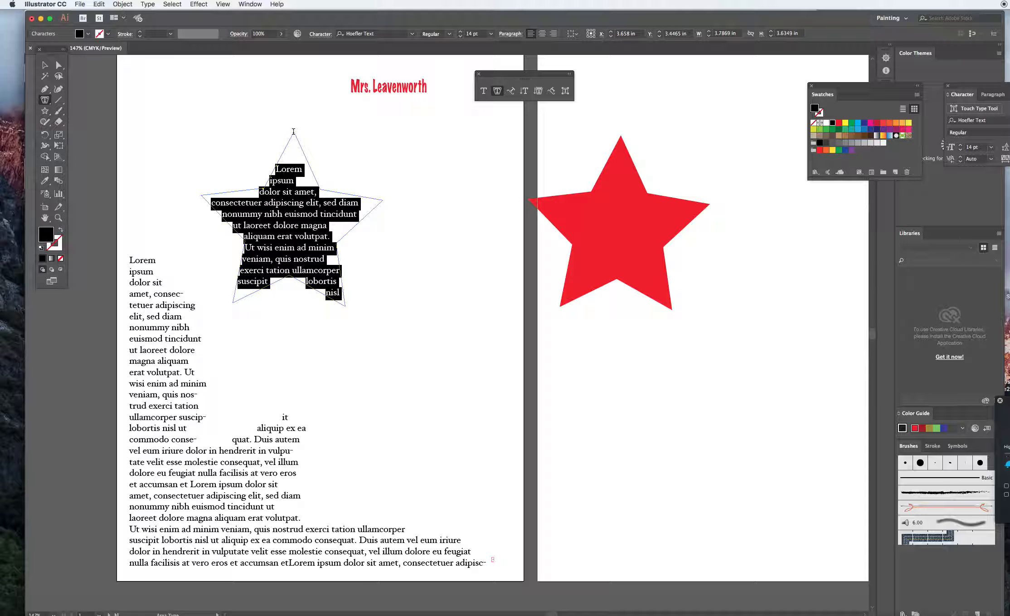
pyautogui.moveTo(345, 292); pyautogui.dragTo(242, 156)
pyautogui.write('Star ')
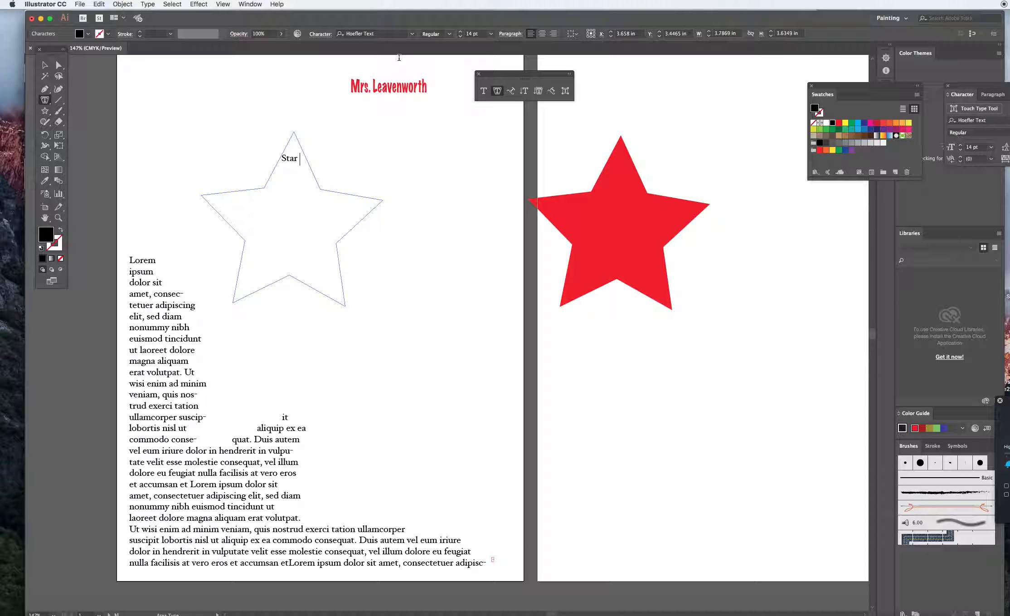
# Add a second "Star" inside the star shape and set both words to 7 pt.
pyautogui.write('T')
pyautogui.press('BackSpace')
pyautogui.write('S')
pyautogui.press('BackSpace')
pyautogui.write('tar')
pyautogui.moveTo(297, 170); pyautogui.dragTo(282, 158)
pyautogui.click(491, 34)
pyautogui.click(504, 66)
pyautogui.press('Escape')
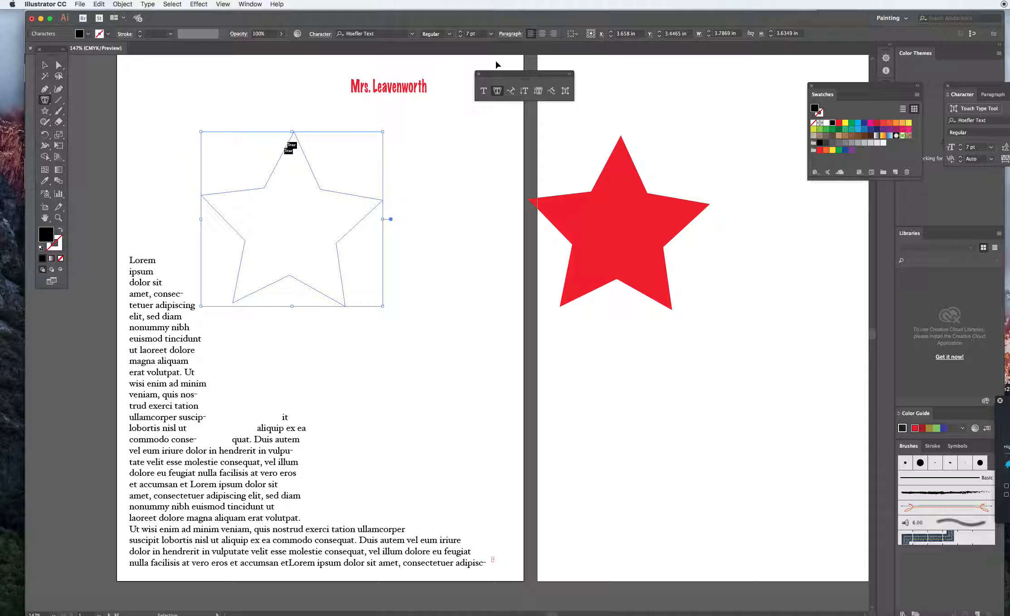
# Paste the copied "Star Star" text repeatedly to fill the upper half of the star shape.
pyautogui.press('super+v')
pyautogui.press('super+v')
pyautogui.press('super+v')
pyautogui.press('super+v')
pyautogui.press('super+v')
pyautogui.press('super+v')
pyautogui.press('super+v')
pyautogui.press('super+v')
pyautogui.press('super+v')
pyautogui.press('super+v')
pyautogui.press('super+v')
pyautogui.press('super+v')
pyautogui.press('super+v')
pyautogui.press('super+v')
pyautogui.press('super+v')
pyautogui.press('super+v')
pyautogui.press('super+v')
pyautogui.press('super+v')
pyautogui.press('super+v')
pyautogui.press('super+v')
pyautogui.press('super+v')
pyautogui.press('super+v')
pyautogui.press('super+v')
pyautogui.press('super+v')
pyautogui.press('super+v')
pyautogui.press('super+v')
pyautogui.press('super+v')
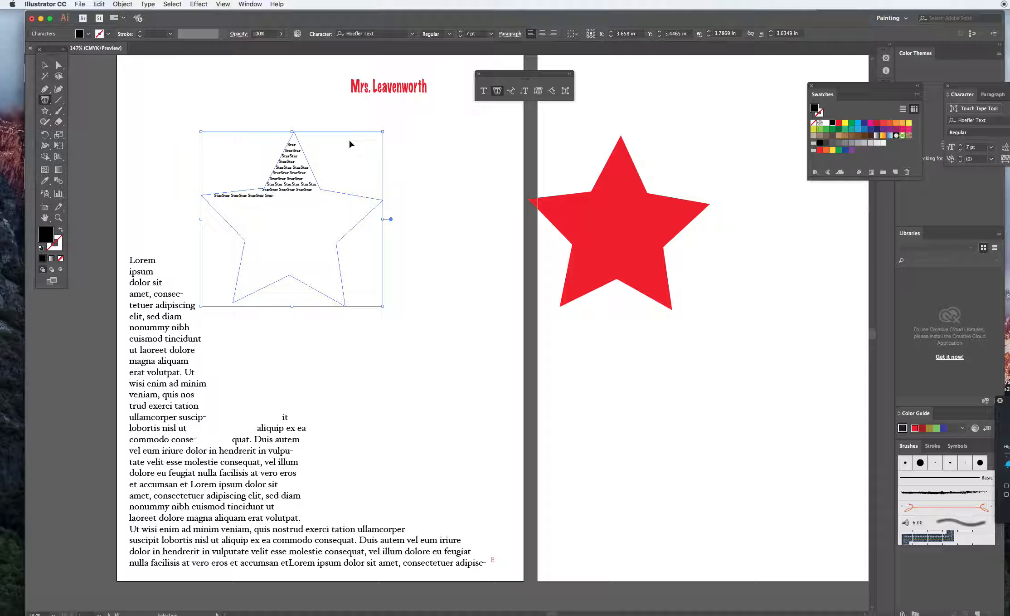
pyautogui.press('super+v')
pyautogui.press('super+v')
pyautogui.press('super+v')
pyautogui.press('super+v')
pyautogui.press('super+v')
pyautogui.press('super+v')
pyautogui.press('super+v')
pyautogui.press('super+v')
pyautogui.press('super+v')
pyautogui.press('super+v')
pyautogui.press('super+v')
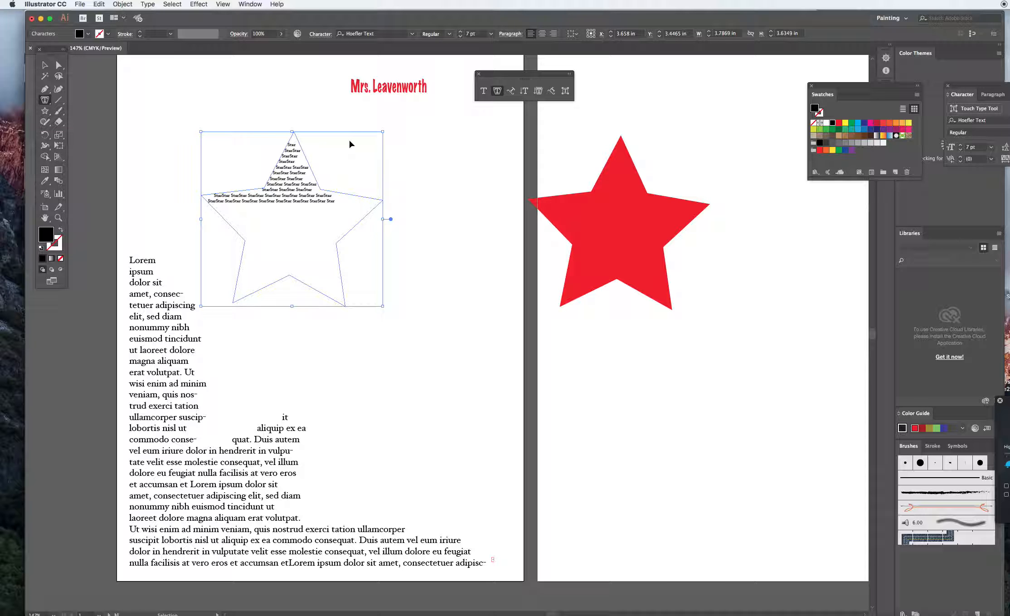
pyautogui.press('super+v')
pyautogui.press('super+v')
pyautogui.press('super+v')
pyautogui.press('super+v')
pyautogui.press('super+v')
pyautogui.press('super+v')
pyautogui.press('super+v')
pyautogui.press('super+v')
pyautogui.press('super+v')
pyautogui.press('super+v')
pyautogui.press('super+v')
pyautogui.press('super+v')
pyautogui.press('super+v')
pyautogui.press('super+v')
pyautogui.press('super+v')
pyautogui.press('super+v')
pyautogui.press('super+v')
pyautogui.press('super+v')
pyautogui.press('super+v')
pyautogui.press('super+v')
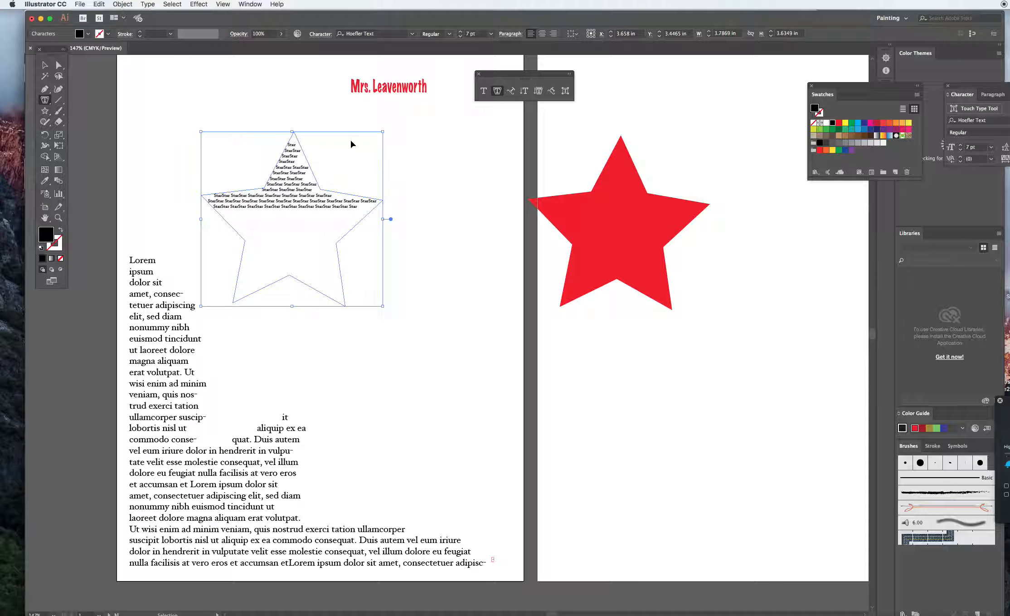
pyautogui.press('super+v')
pyautogui.press('super+v')
pyautogui.press('super+v')
pyautogui.press('super+v')
pyautogui.press('super+v')
pyautogui.press('super+v')
pyautogui.press('super+v')
pyautogui.press('super+v')
pyautogui.press('super+v')
pyautogui.press('super+v')
pyautogui.press('super+v')
pyautogui.press('super+v')
pyautogui.press('super+v')
pyautogui.press('super+v')
pyautogui.press('super+v')
pyautogui.press('super+v')
pyautogui.press('super+v')
pyautogui.press('super+v')
pyautogui.press('super+v')
pyautogui.press('super+v')
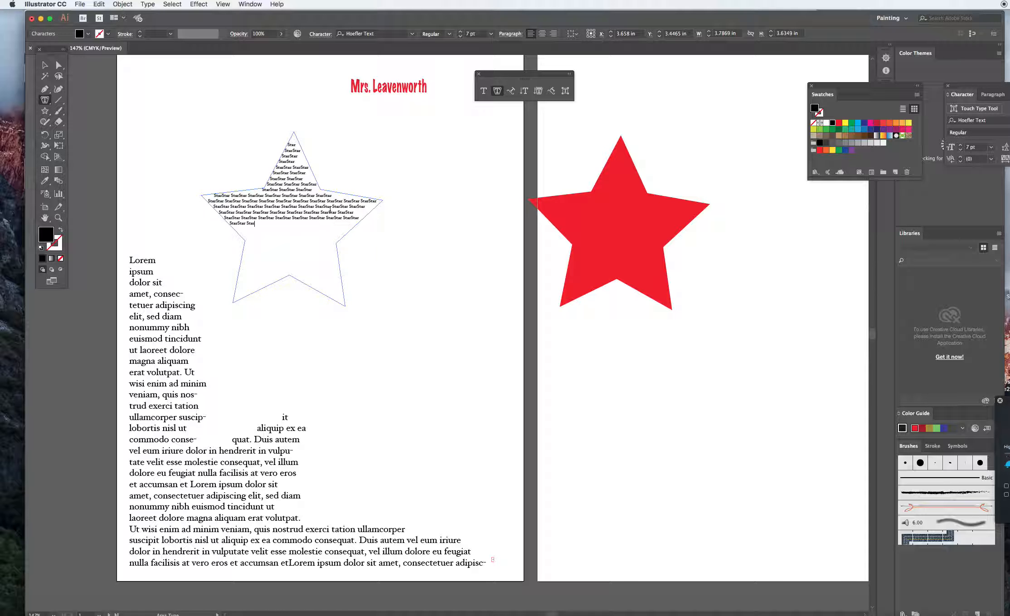
# Copy most of the repeated "Star" text and paste it at the end of the text to fill the rest of the star.
pyautogui.moveTo(284, 216); pyautogui.dragTo(275, 130)
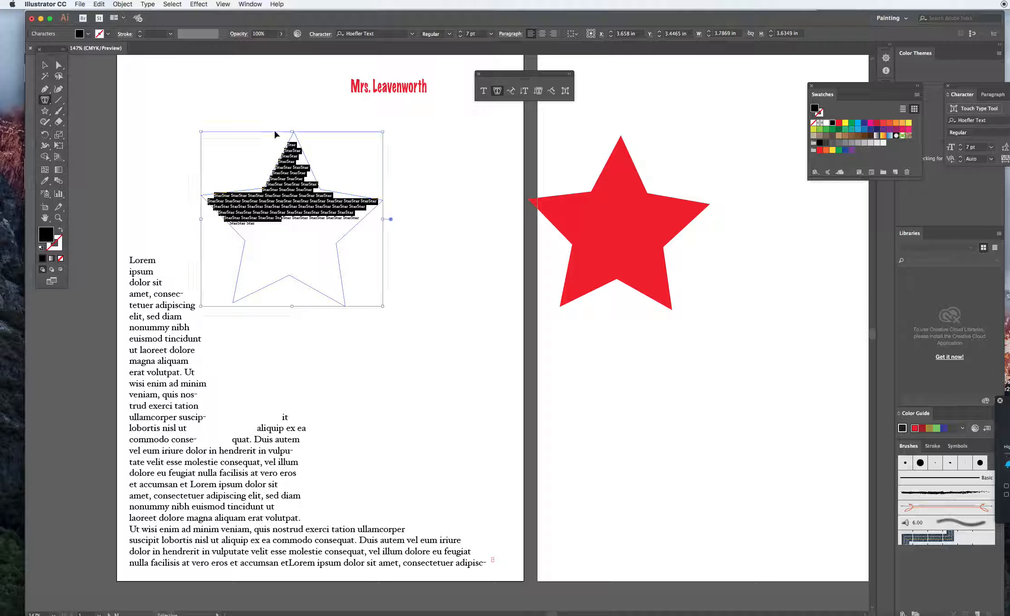
pyautogui.click(283, 222)
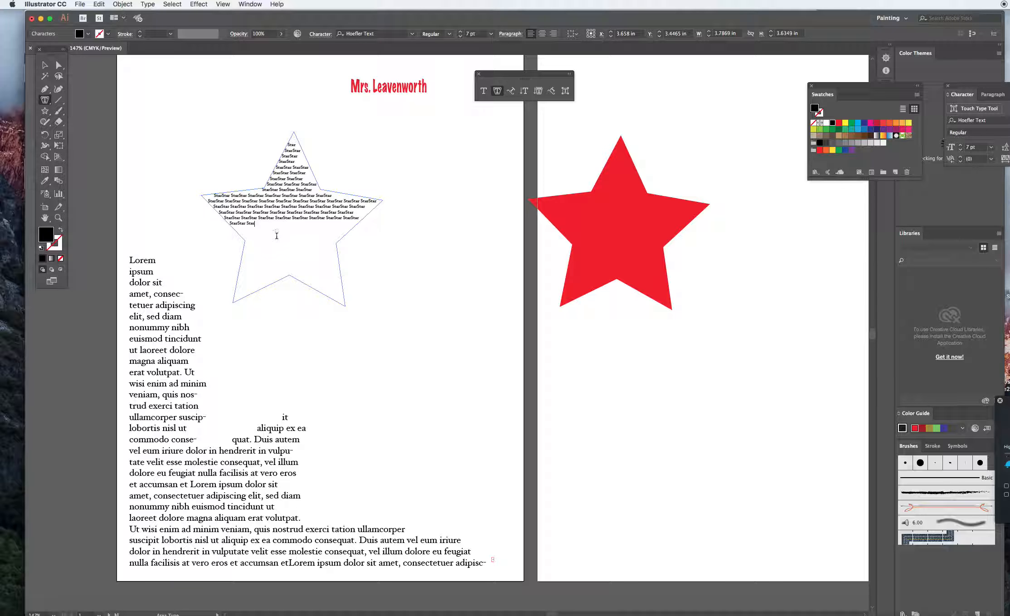
pyautogui.press('super+v')
pyautogui.press('super+v')
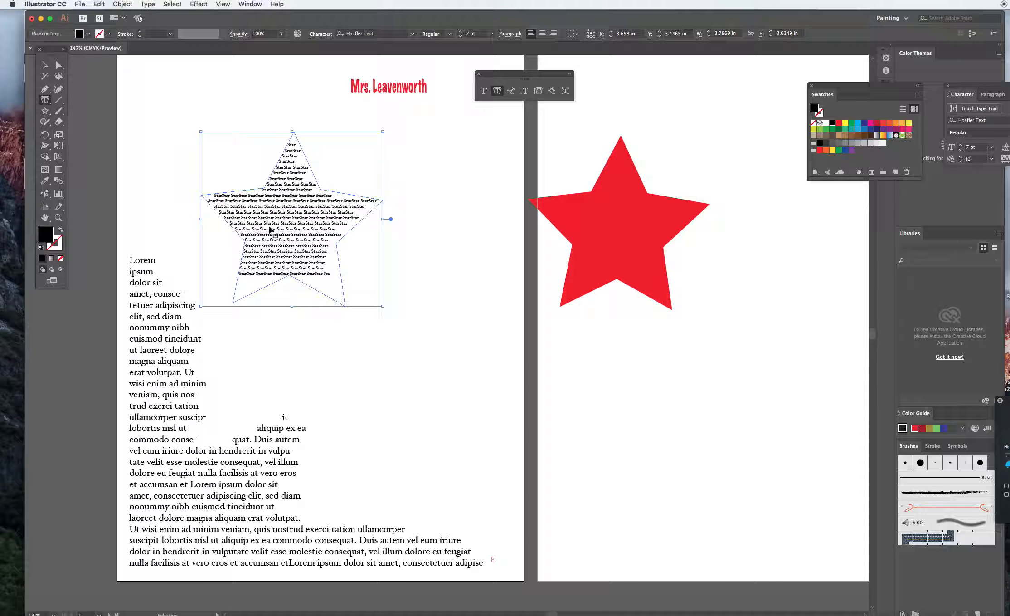
# Enlarge the star text area to about 4.2 by 4.1 in and move it up about 1.1 in and left about 0.8 in.
pyautogui.click(45, 65)
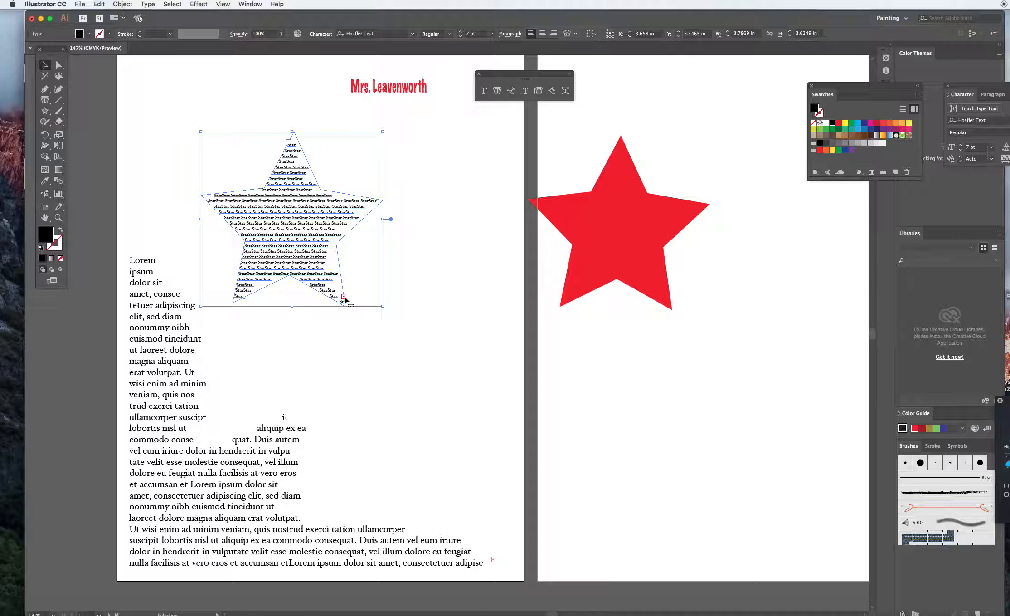
pyautogui.moveTo(382, 306); pyautogui.dragTo(406, 329)
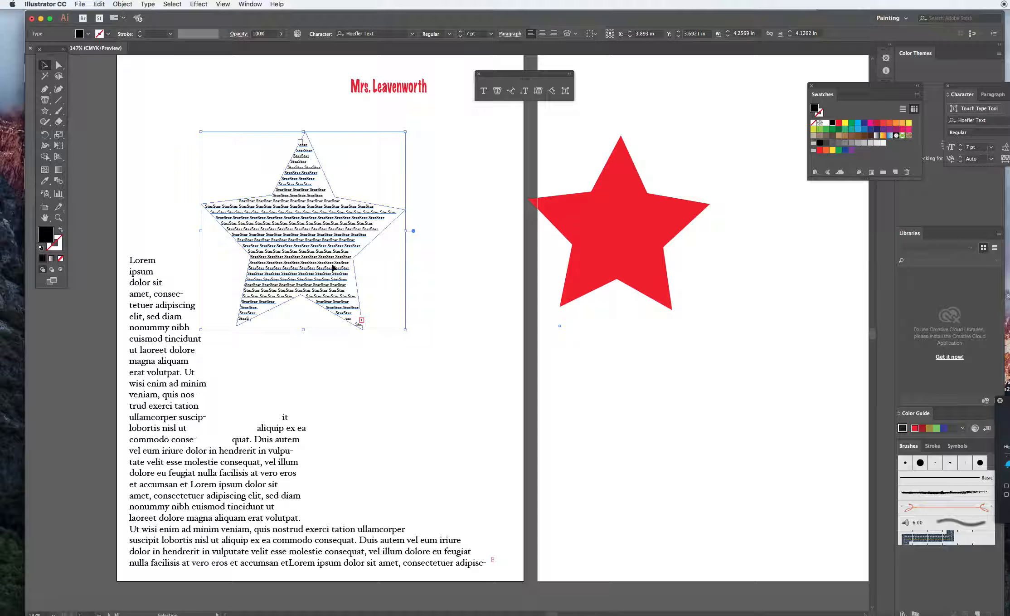
pyautogui.moveTo(334, 268); pyautogui.dragTo(283, 198)
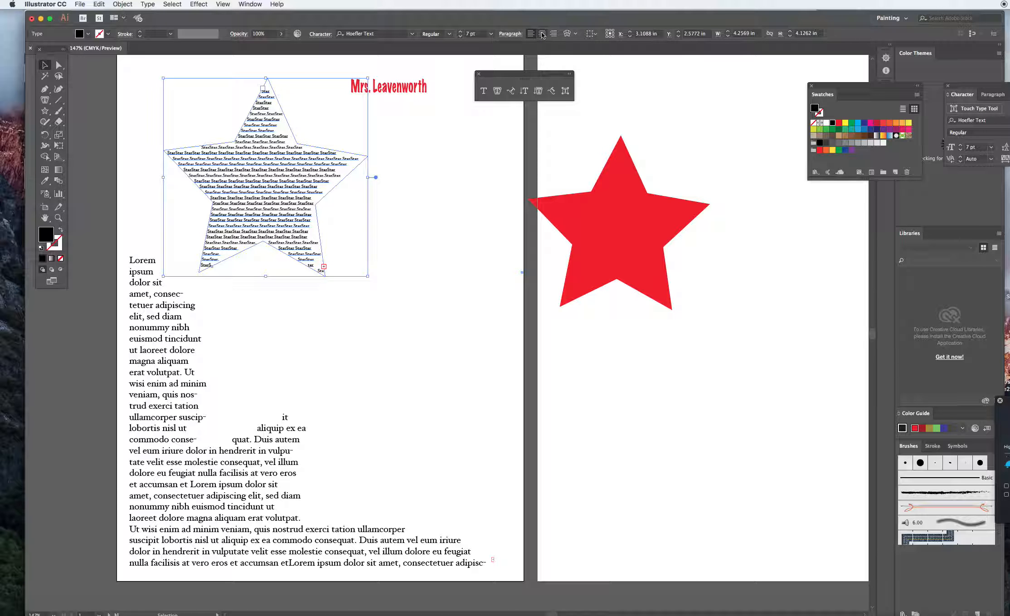
# Justify the repeated text in the star with the last line aligned left.
pyautogui.click(511, 34)
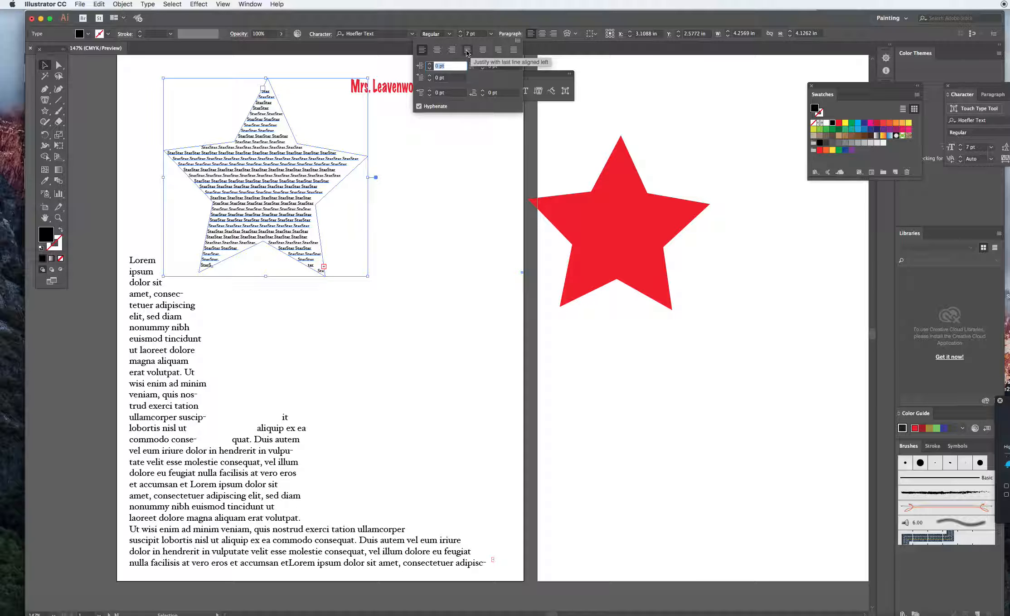
pyautogui.click(467, 51)
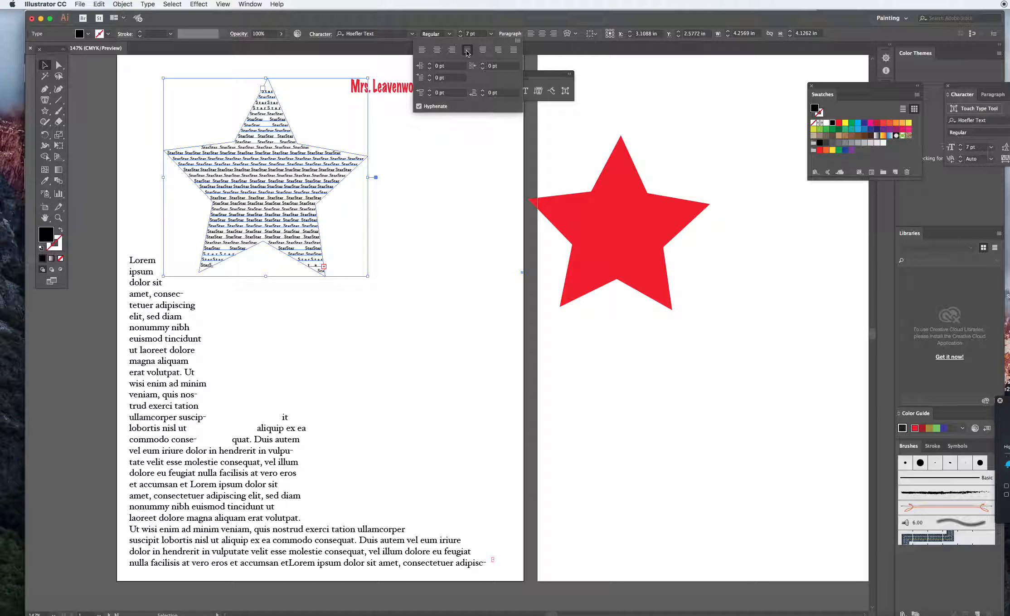
pyautogui.click(455, 187)
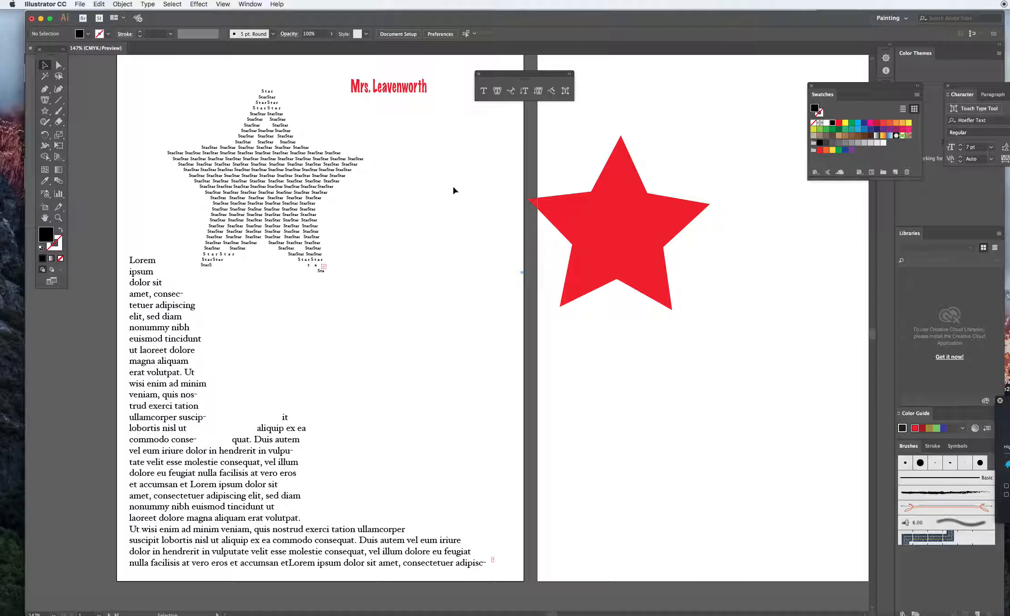
# Change the fill colour of the repeated text in the star to cyan.
pyautogui.click(290, 190)
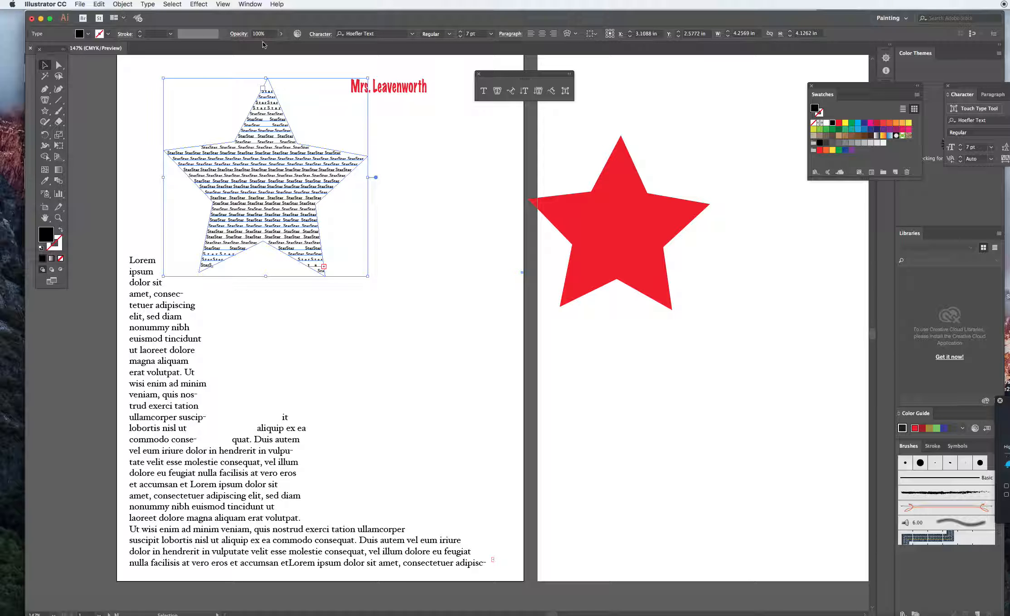
pyautogui.click(89, 34)
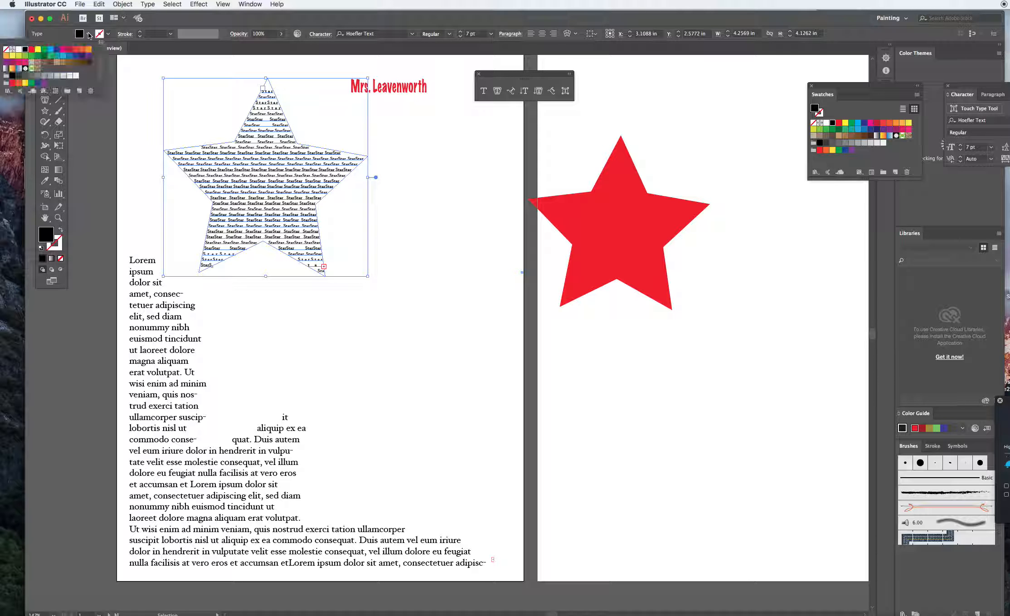
pyautogui.click(50, 49)
pyautogui.click(452, 183)
# Fit the red star over the star text at about 4.25 by 4.15 in and send it to the back.
pyautogui.moveTo(607, 212); pyautogui.dragTo(288, 194)
pyautogui.moveTo(350, 102); pyautogui.dragTo(373, 78)
pyautogui.rightClick(310, 173)
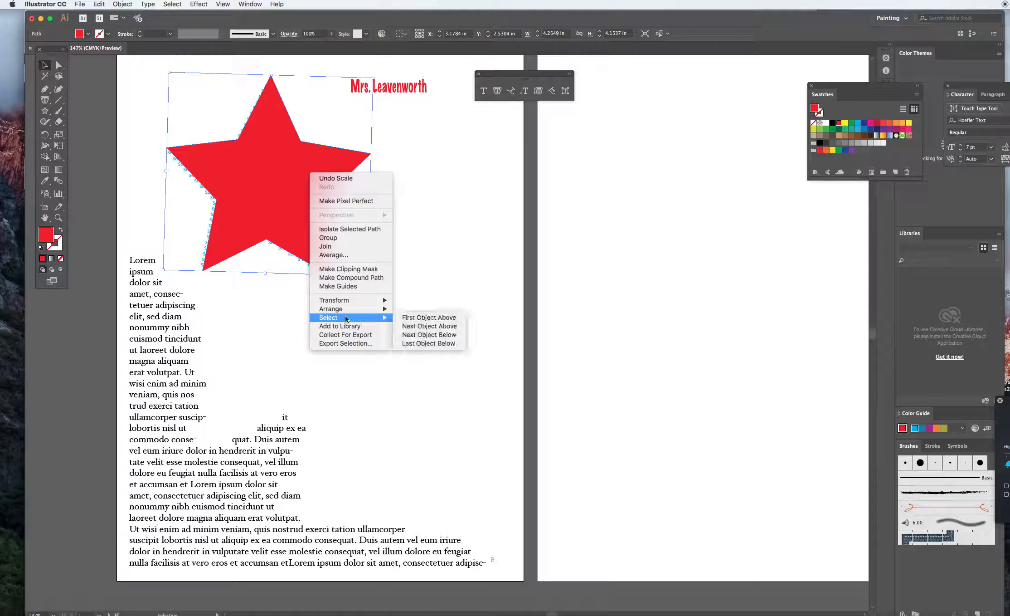
pyautogui.moveTo(362, 309)
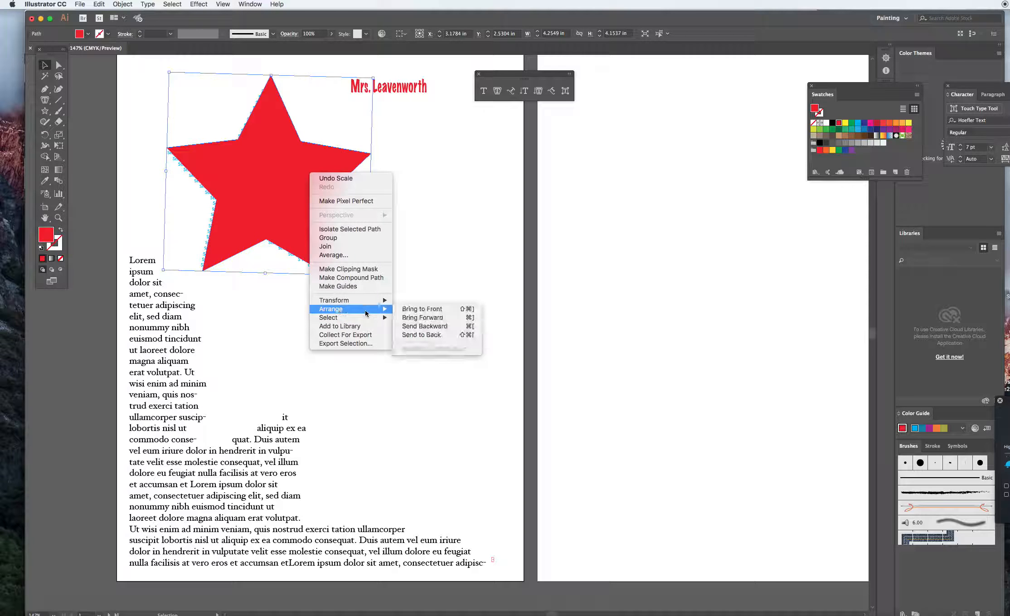
pyautogui.click(423, 334)
pyautogui.click(432, 209)
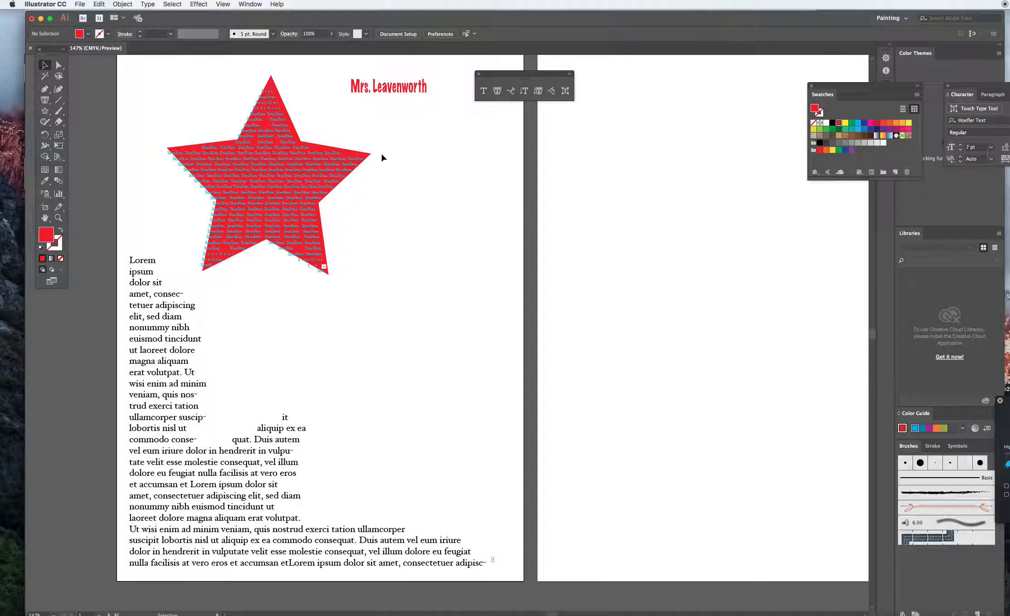
pyautogui.moveTo(370, 154); pyautogui.dragTo(368, 153)
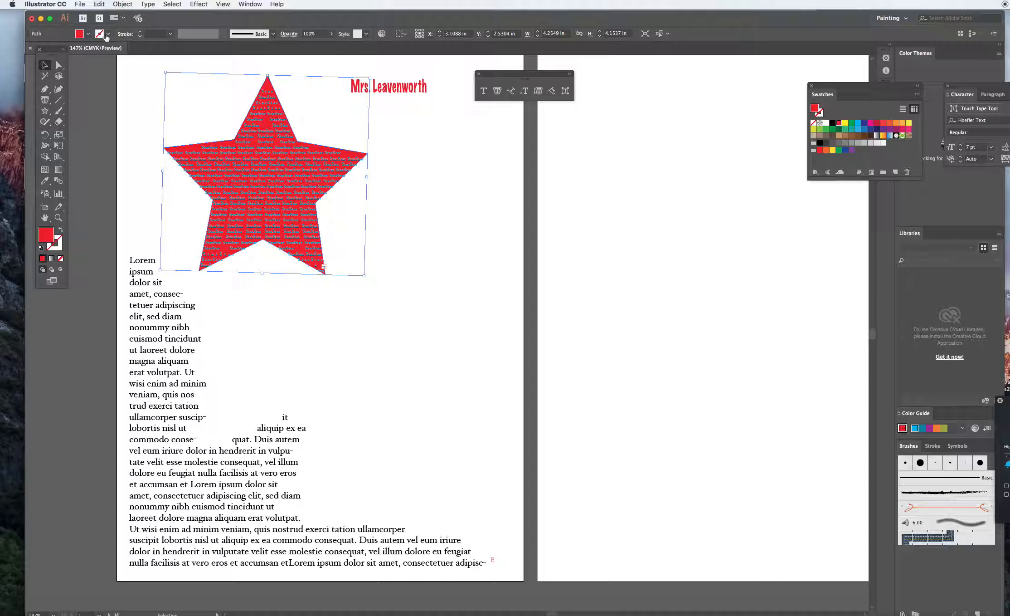
# Remove the red star's fill and give it a black 1 pt stroke.
pyautogui.click(88, 34)
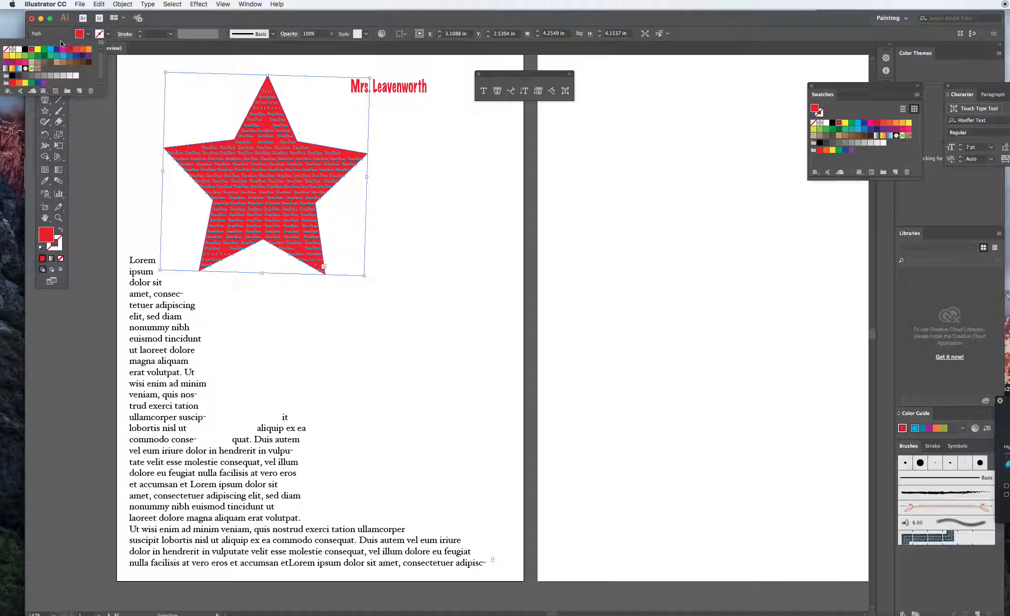
pyautogui.click(5, 50)
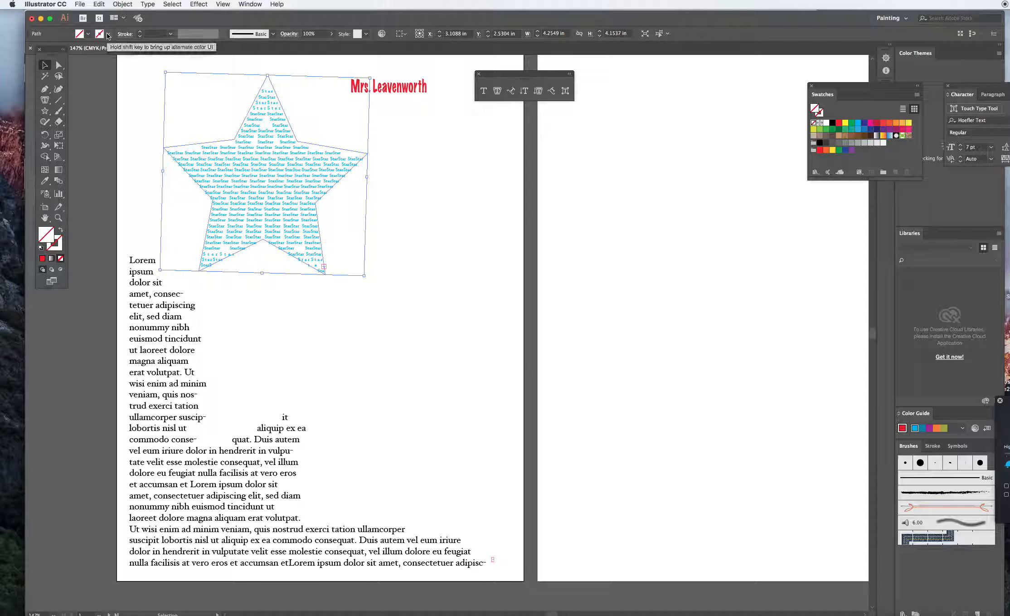
pyautogui.click(108, 36)
pyautogui.click(31, 53)
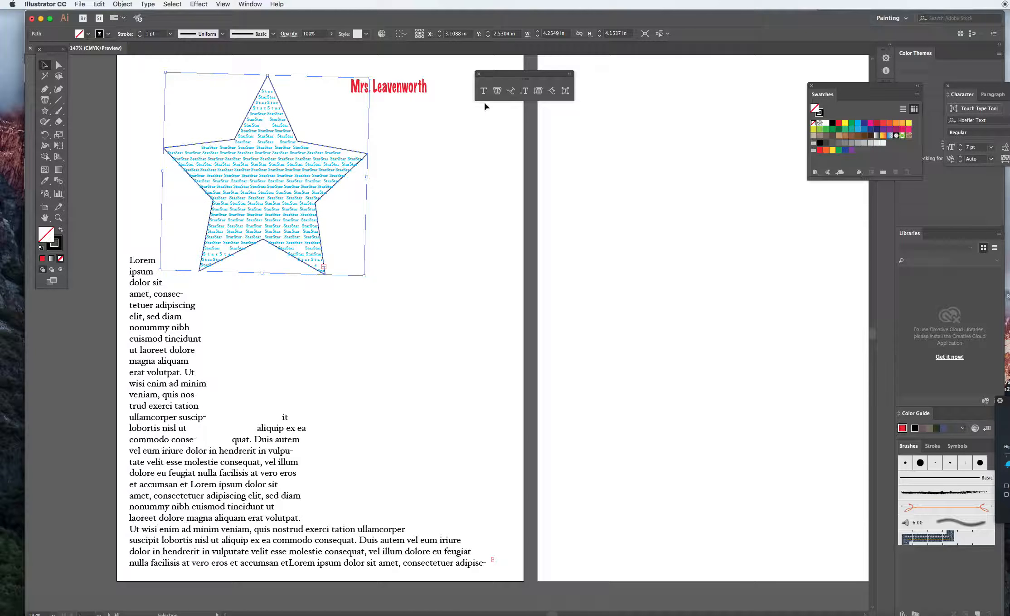
pyautogui.click(511, 93)
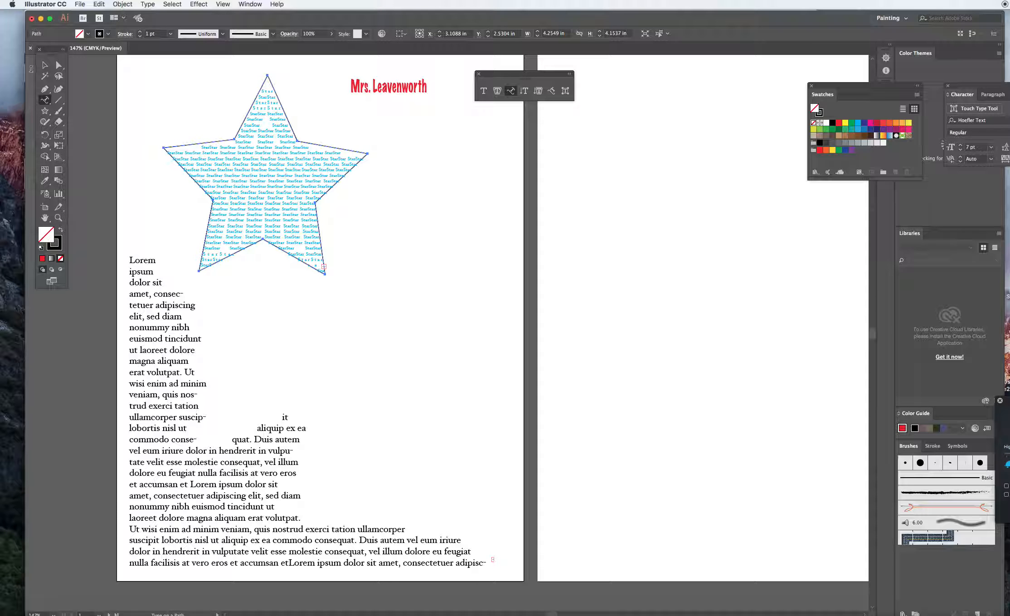
pyautogui.click(274, 90)
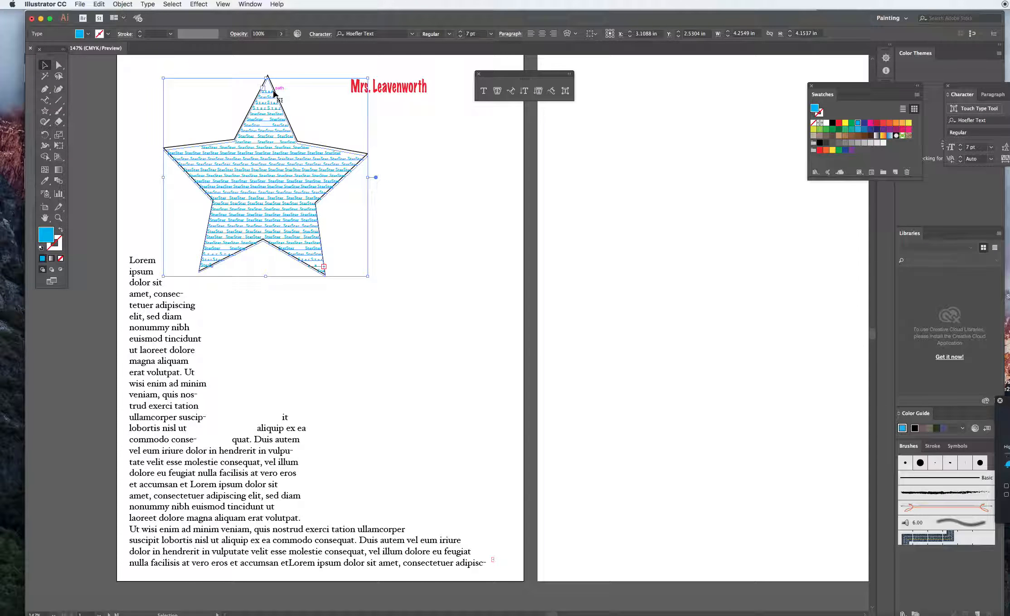
pyautogui.press('a')
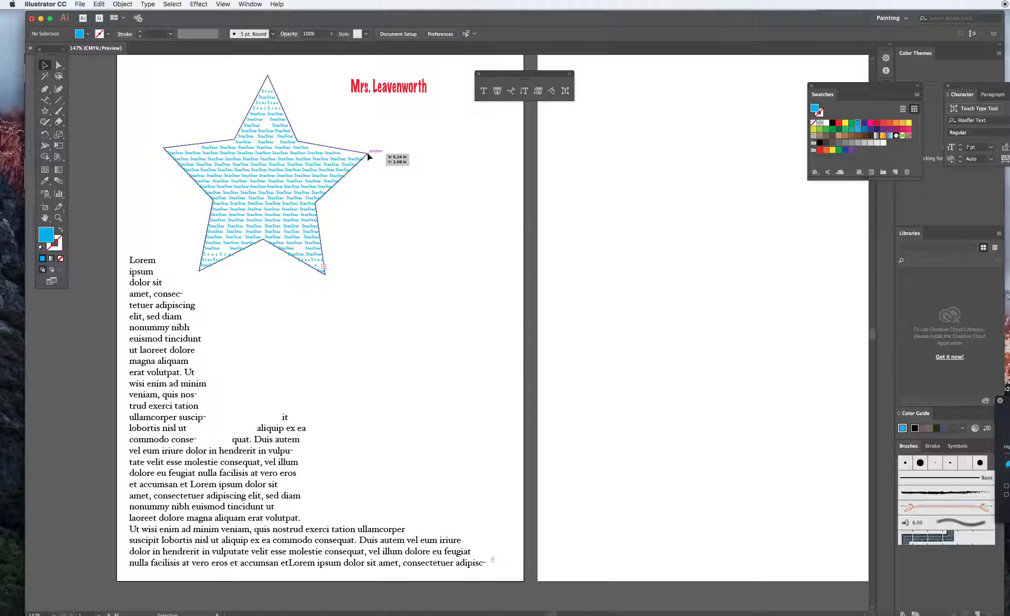
# Copy the black star outline around the text and paste a duplicate of it.
pyautogui.click(367, 153)
pyautogui.press('super+c')
pyautogui.press('super+v')
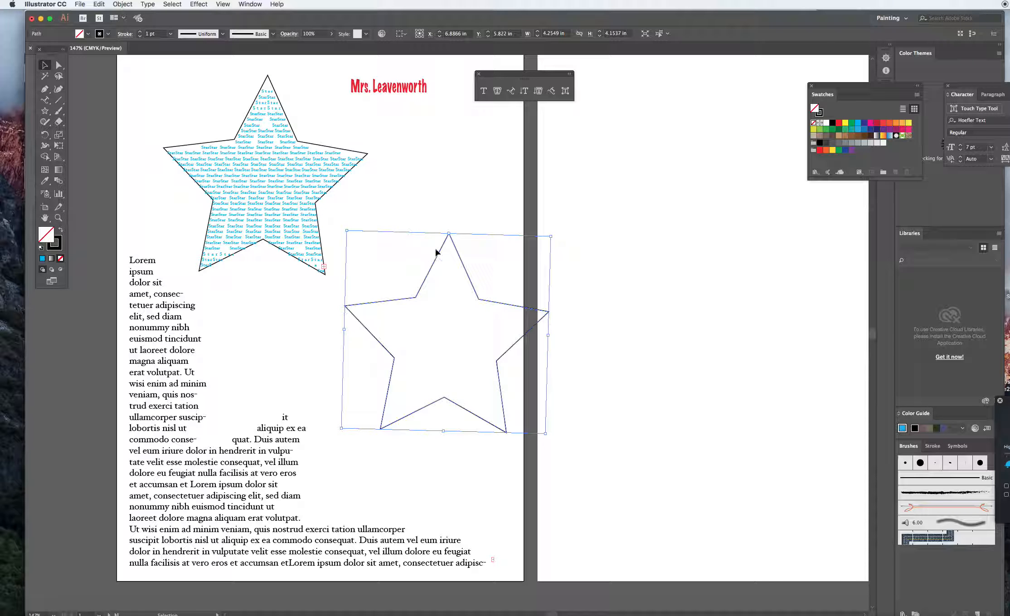
# Turn the pasted star outline into type on a path and paste the clipboard contents over the placeholder text.
pyautogui.click(511, 91)
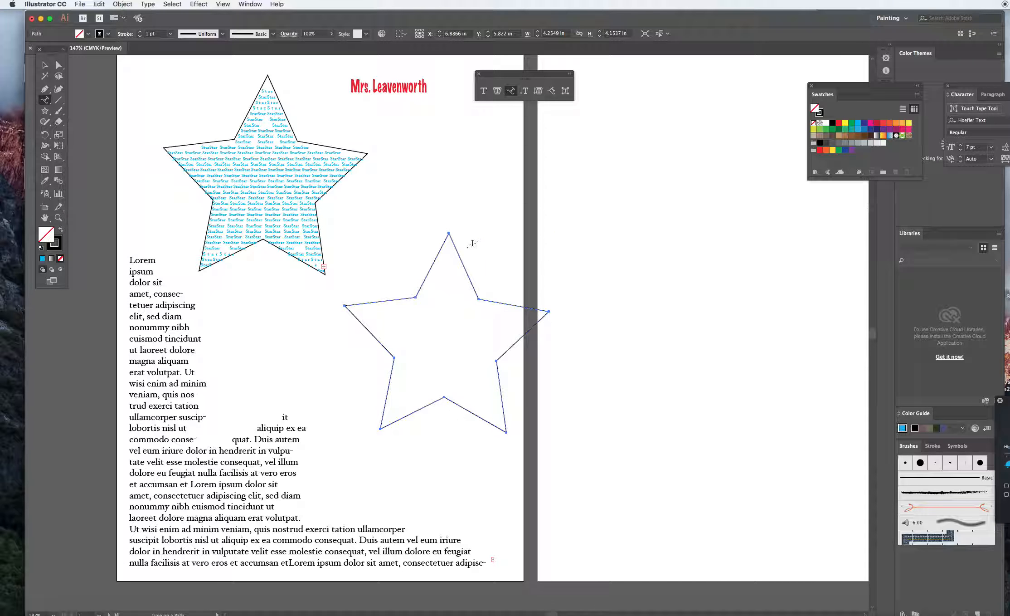
pyautogui.click(448, 234)
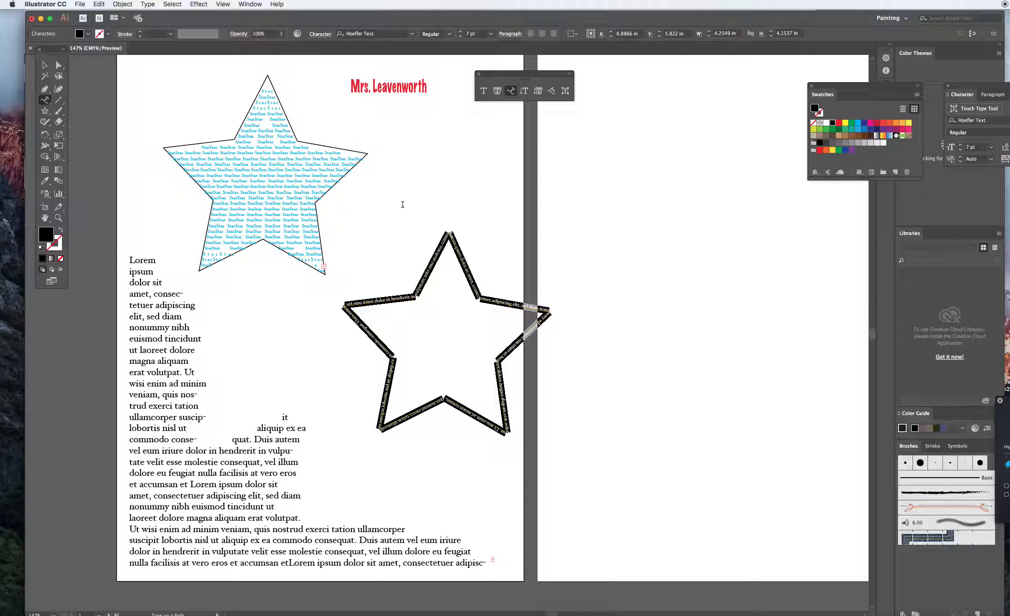
pyautogui.press('Escape')
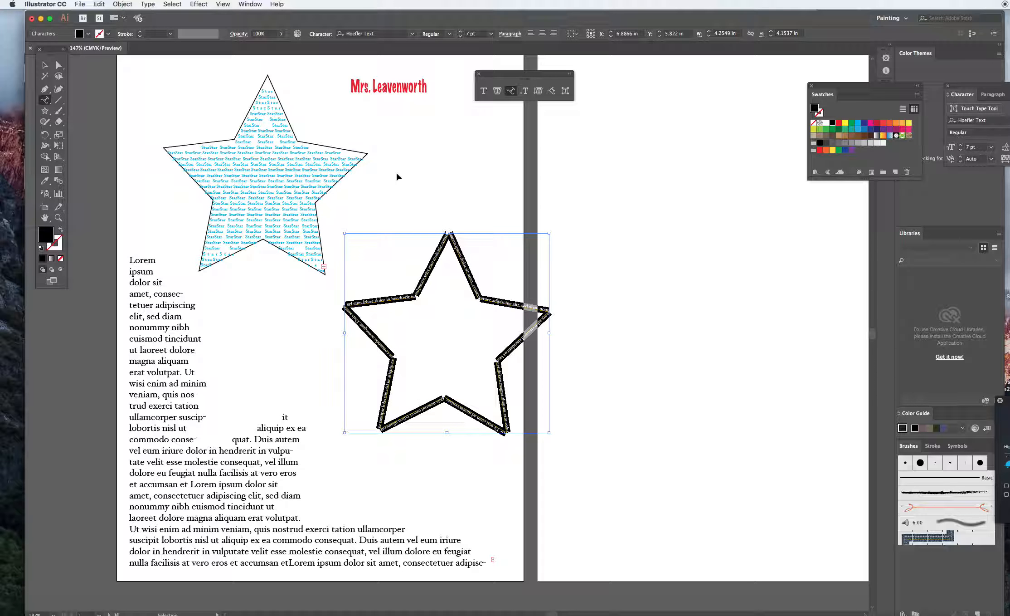
pyautogui.press('cmd+v')
pyautogui.press('cmd+shift+a')
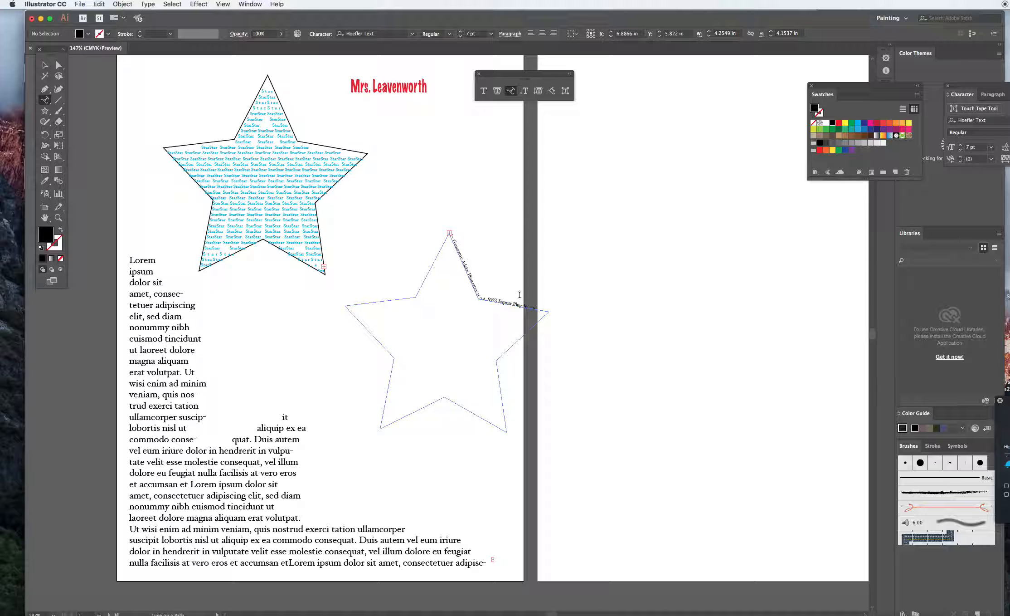
# Copy the upper part of the cyan "StarStar" text and paste it over the text on the star-shaped path.
pyautogui.moveTo(345, 165); pyautogui.dragTo(230, 82)
pyautogui.press('cmd')
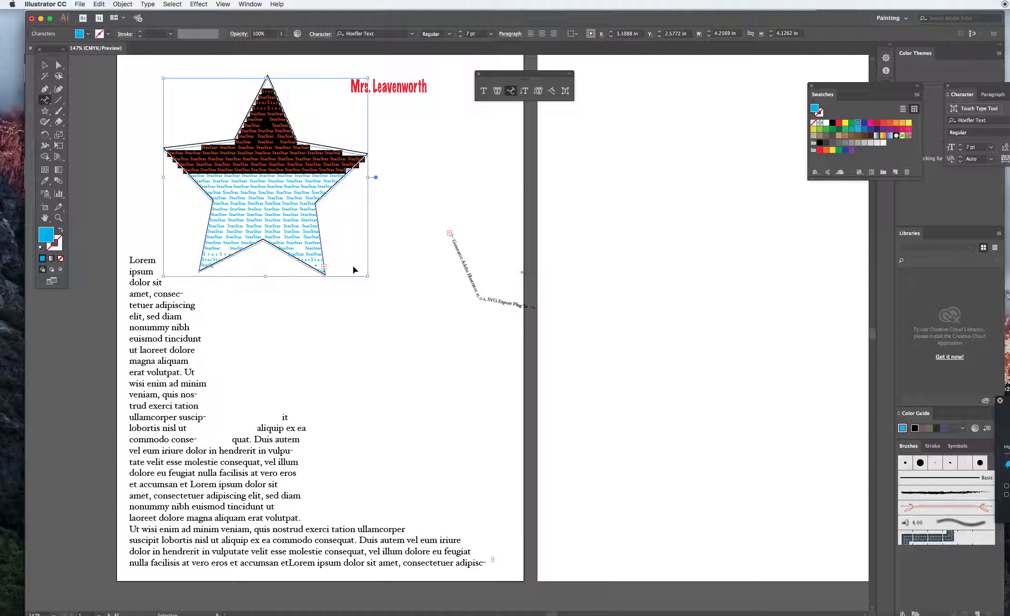
pyautogui.click(525, 304)
pyautogui.moveTo(545, 311); pyautogui.dragTo(454, 217)
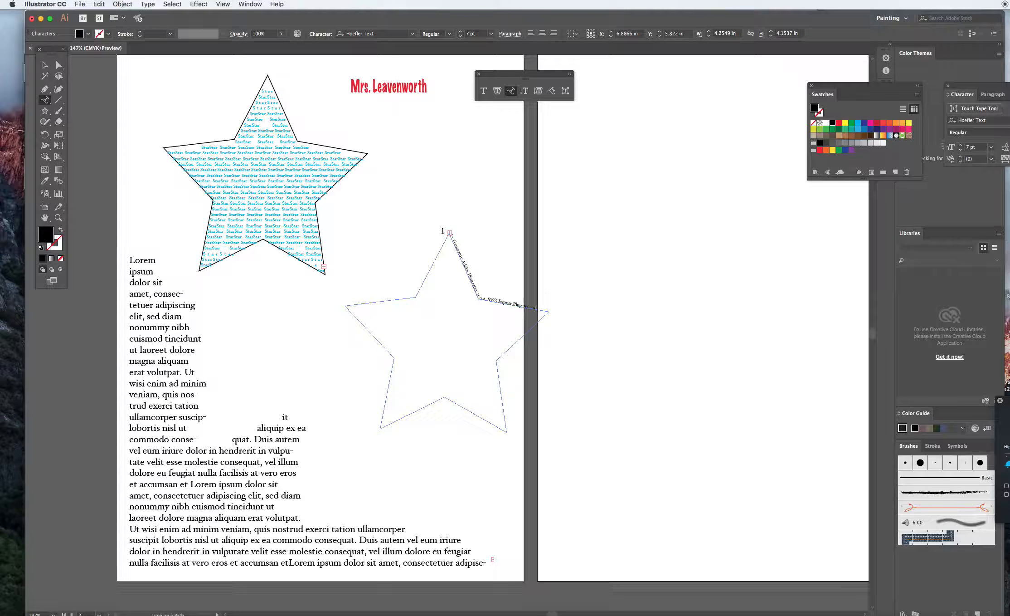
pyautogui.moveTo(537, 307); pyautogui.dragTo(453, 232)
pyautogui.press('Escape')
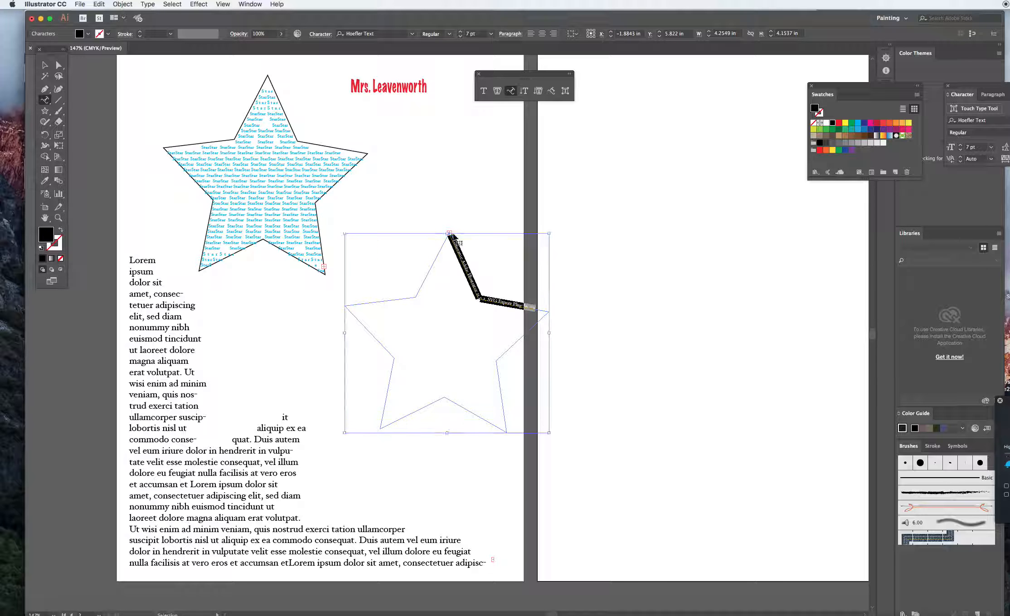
pyautogui.press('super+v')
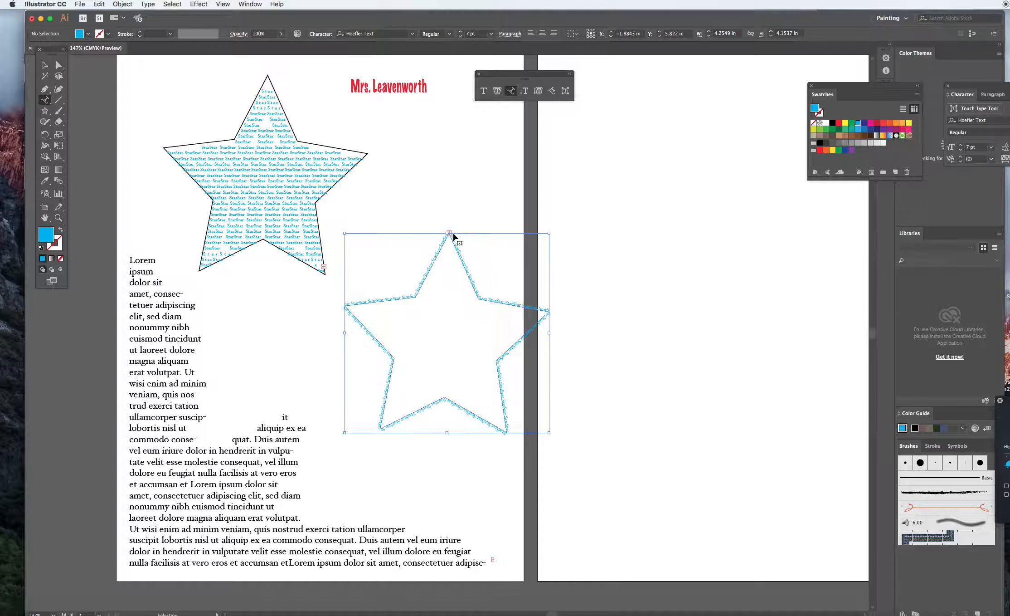
pyautogui.keyDown('super'); pyautogui.click(416, 150); pyautogui.keyUp('super')
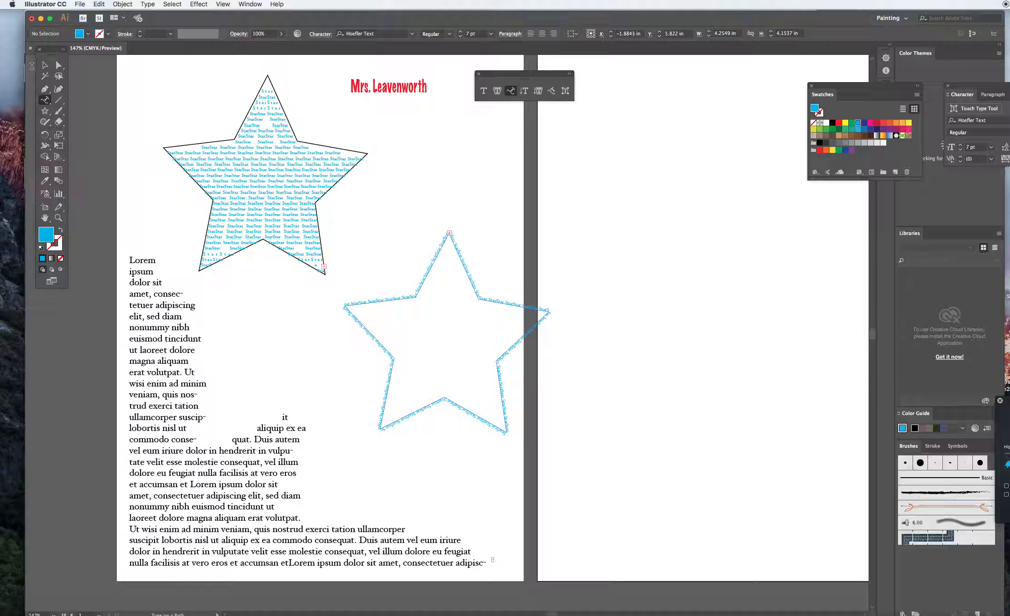
# Set the text running along the star-shaped path to 12 pt.
pyautogui.click(45, 65)
pyautogui.click(480, 297)
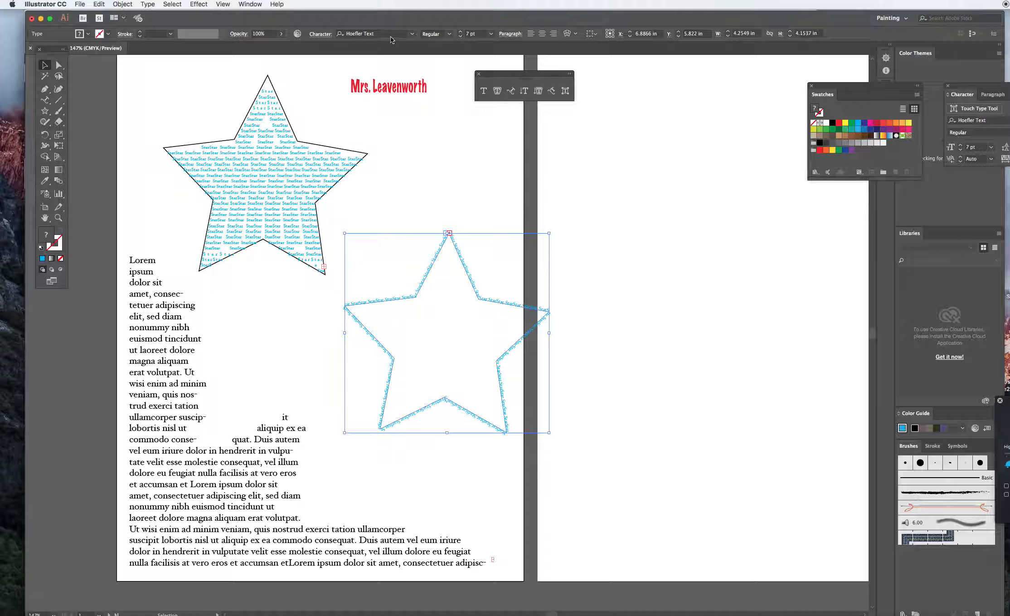
pyautogui.click(493, 35)
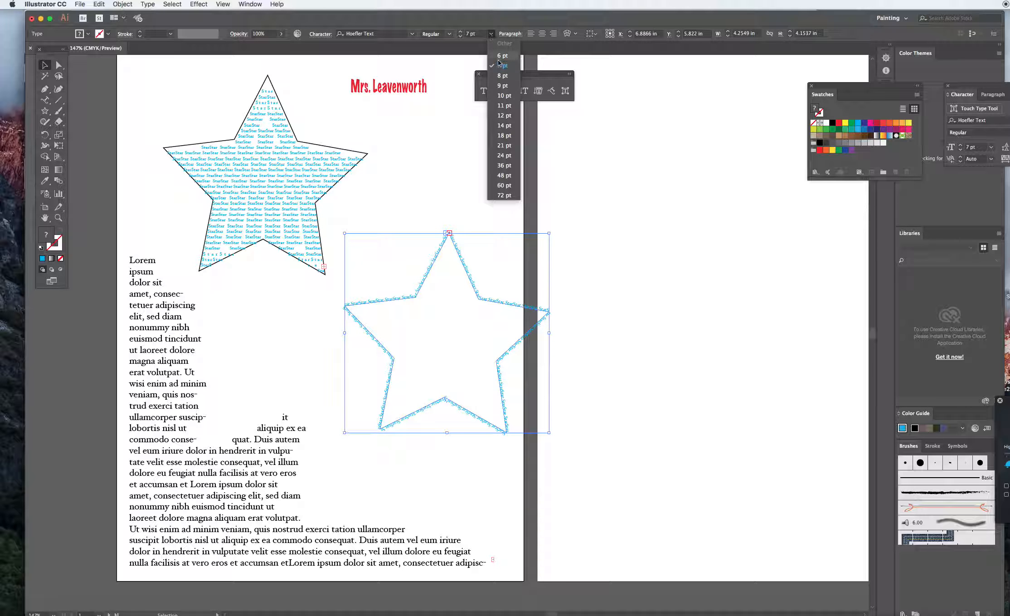
pyautogui.click(504, 114)
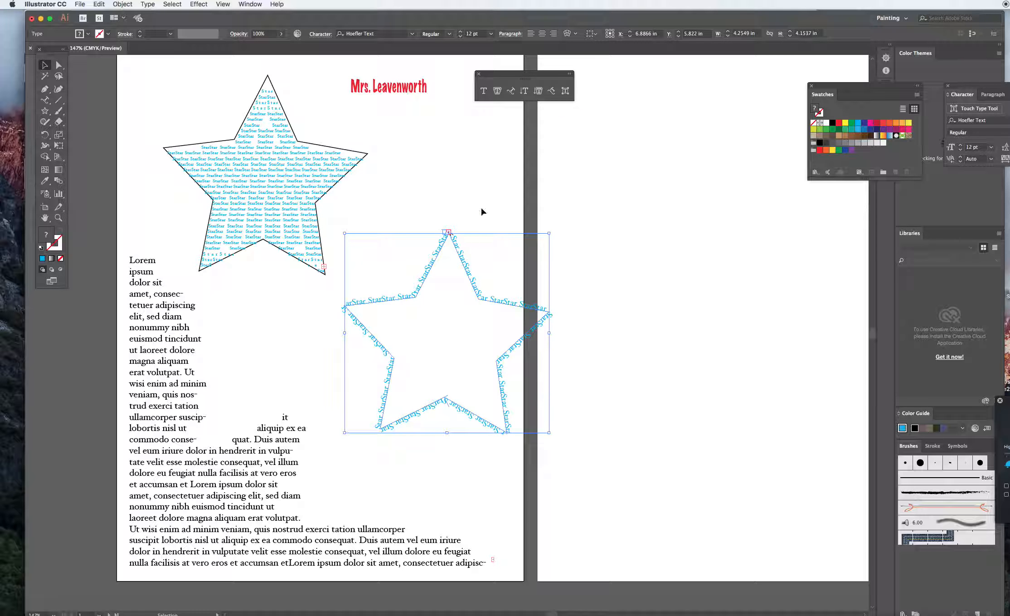
# Apply a red 1 pt stroke to the text running along the star-shaped path.
pyautogui.click(109, 34)
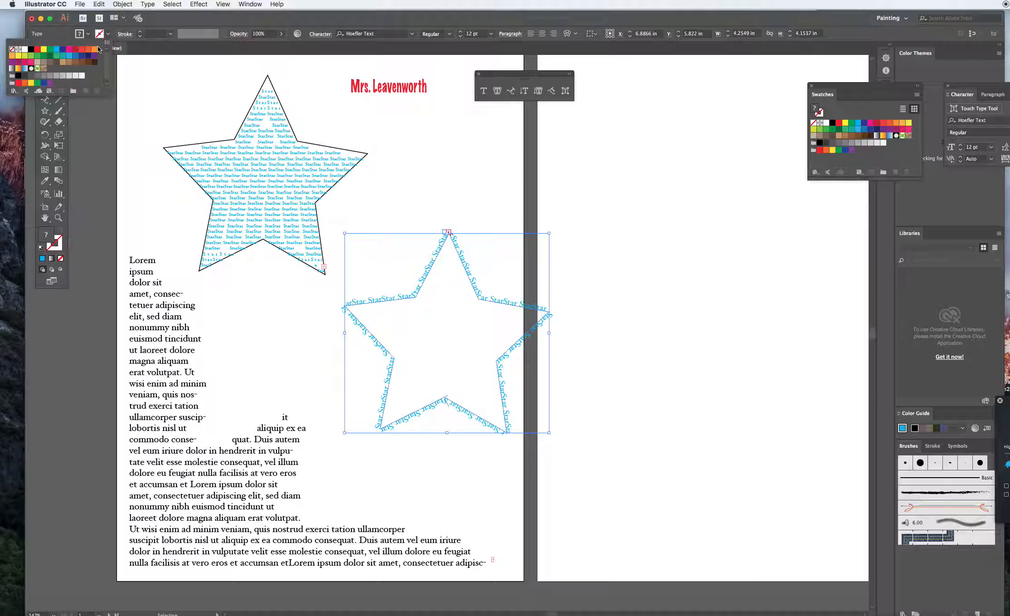
pyautogui.click(37, 49)
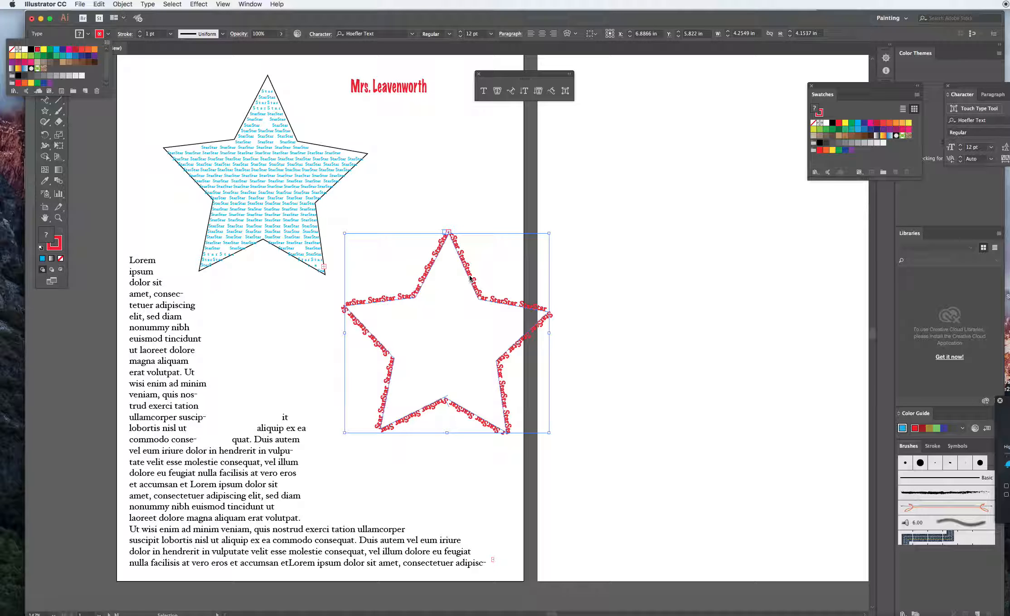
pyautogui.press('Escape')
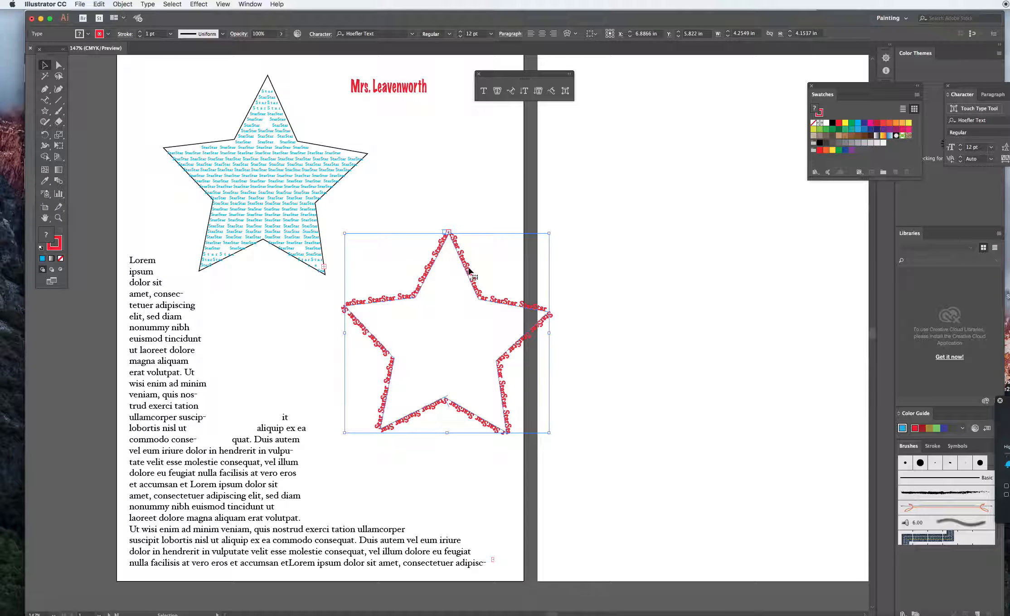
# Move the red star-shaped path text onto the outline of the cyan text star so the two line up.
pyautogui.moveTo(467, 272); pyautogui.dragTo(293, 119)
pyautogui.click(407, 142)
pyautogui.moveTo(219, 99); pyautogui.dragTo(371, 253)
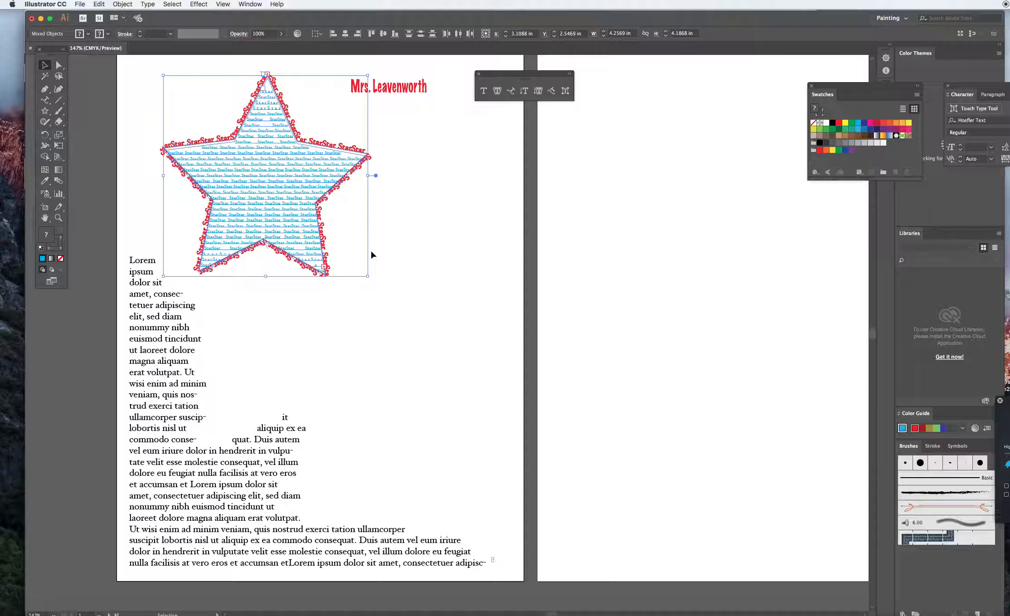
pyautogui.click(418, 265)
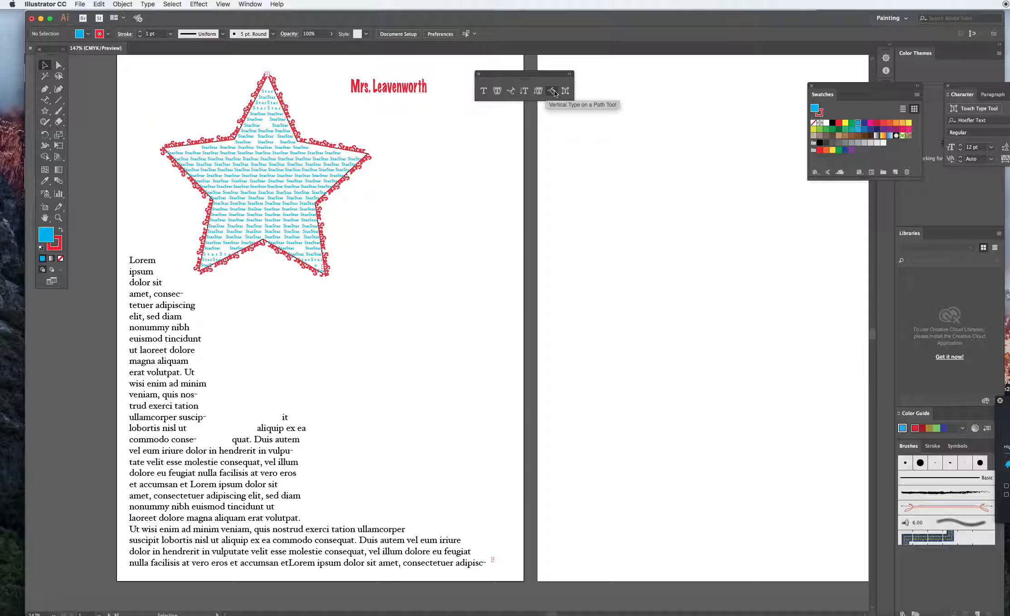
# Add a single vertical line of type with the teacher's name below the red heading on the first artboard.
pyautogui.click(525, 93)
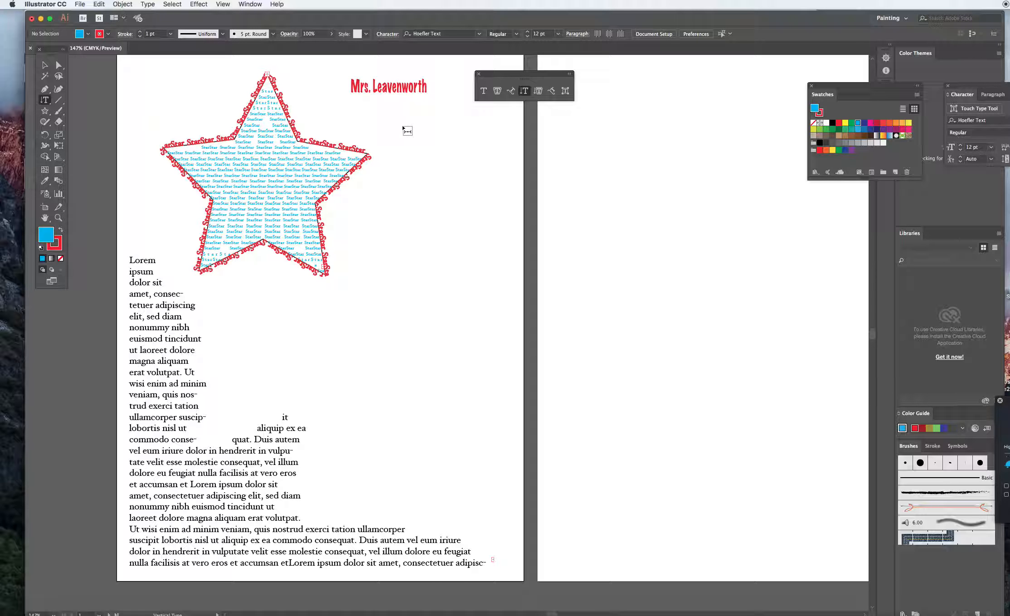
pyautogui.click(424, 128)
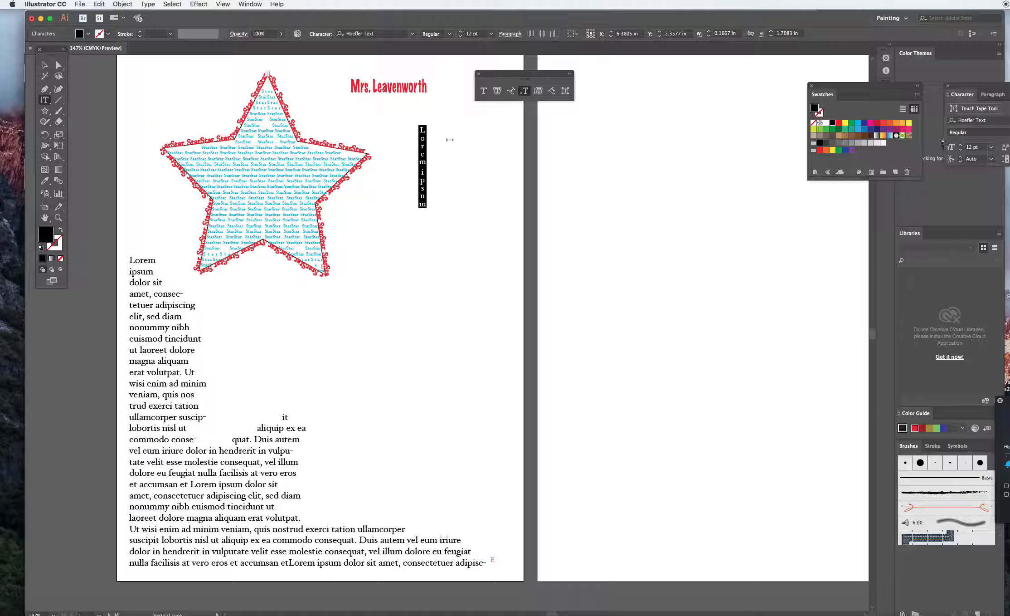
pyautogui.write('Mrs.Leavenworth')
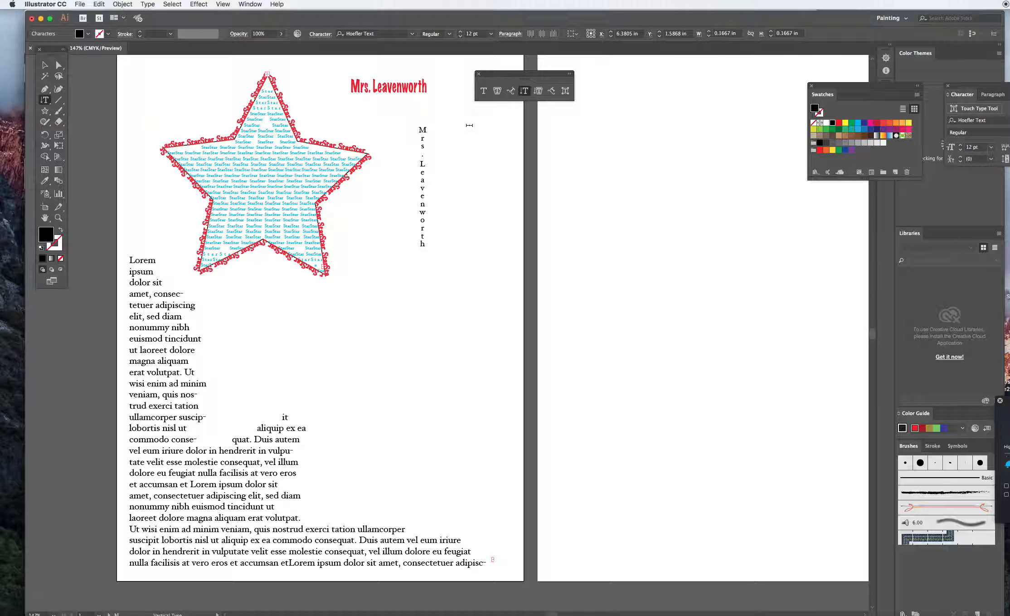
pyautogui.press('super+a')
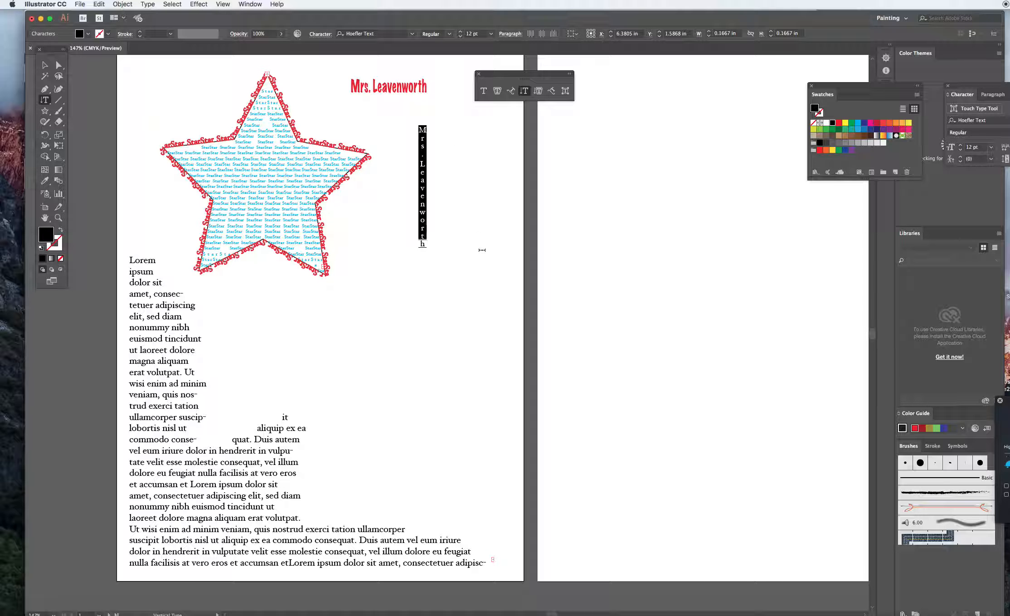
pyautogui.press('Escape')
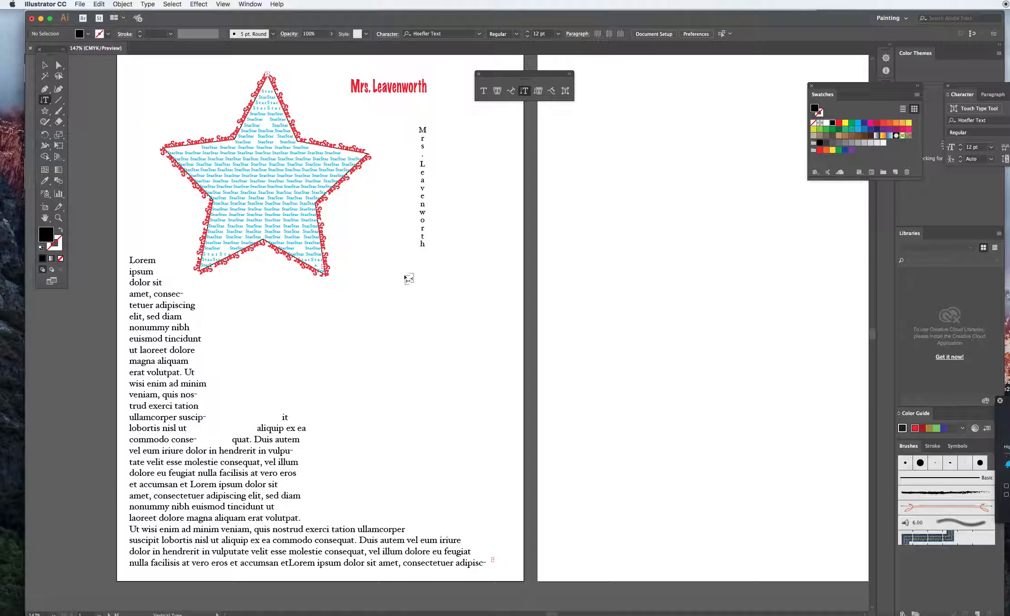
pyautogui.moveTo(404, 273); pyautogui.dragTo(465, 465)
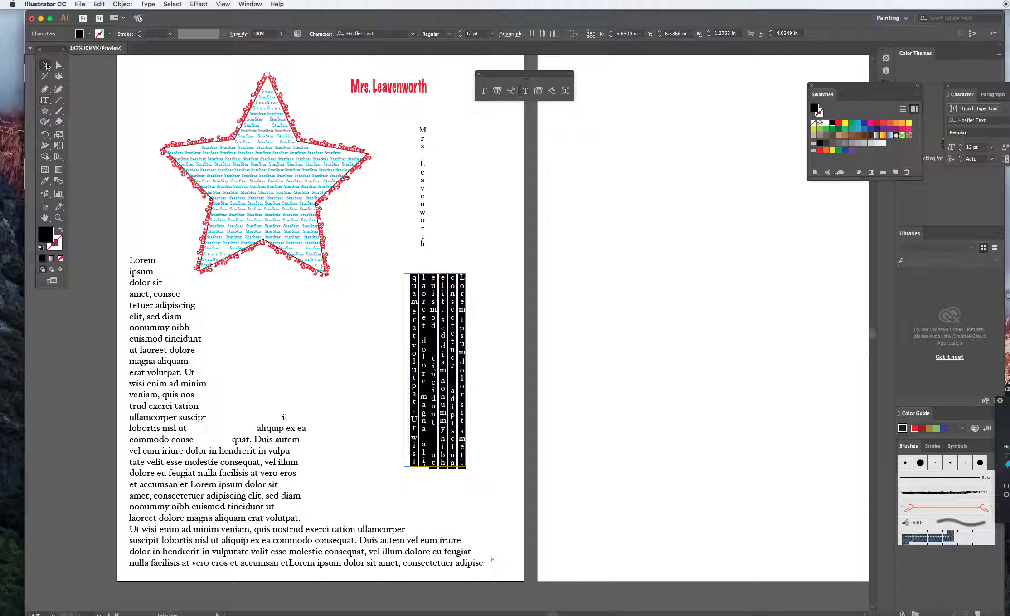
pyautogui.click(44, 64)
pyautogui.press('Delete')
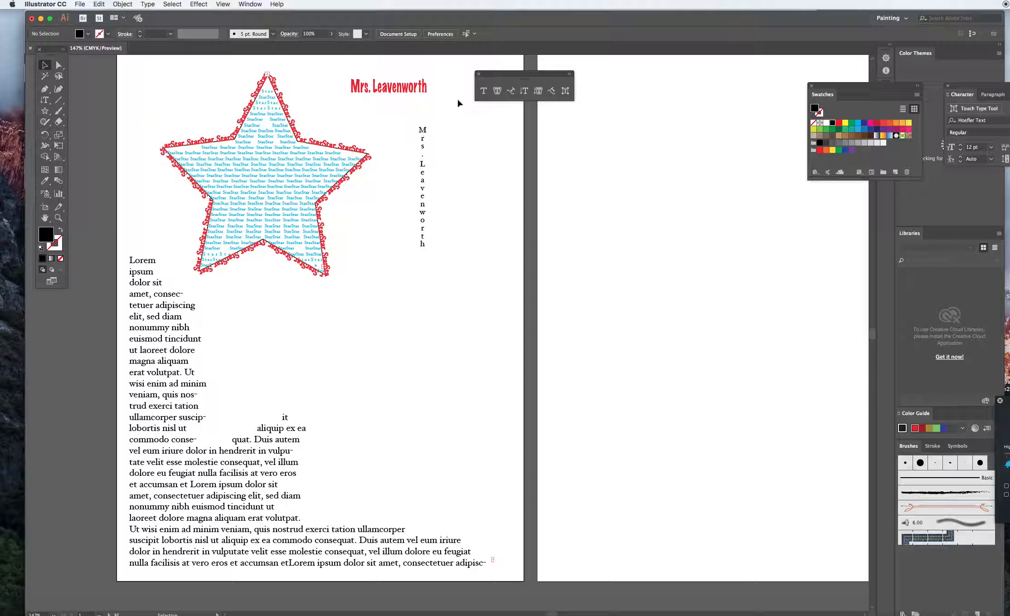
# Draw a closed red four-point arrowhead shape on the blank second artboard with the Pen tool, using the heading's red fill.
pyautogui.click(393, 92)
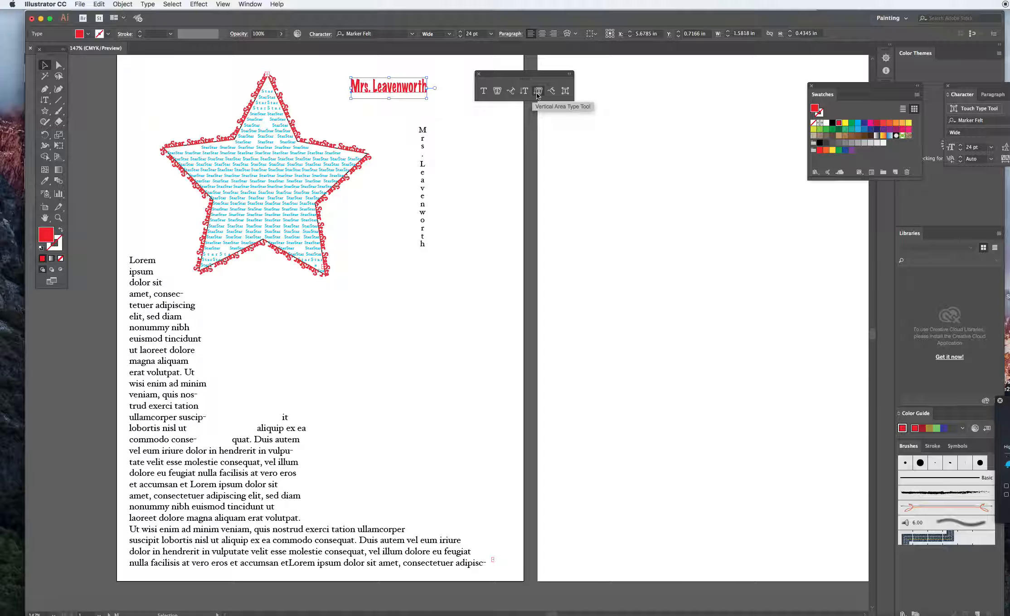
pyautogui.click(44, 89)
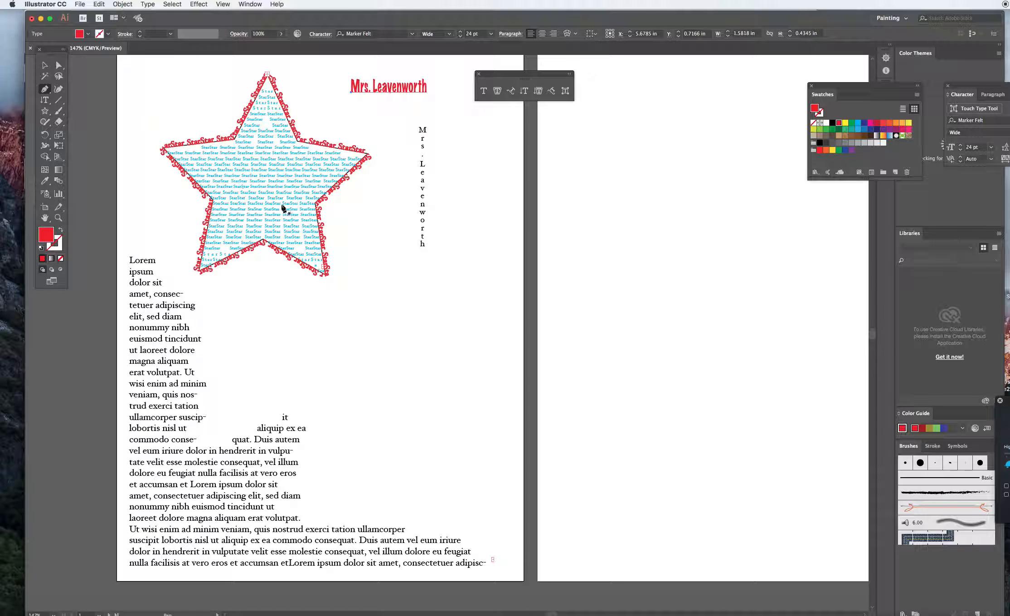
pyautogui.click(646, 176)
pyautogui.click(557, 349)
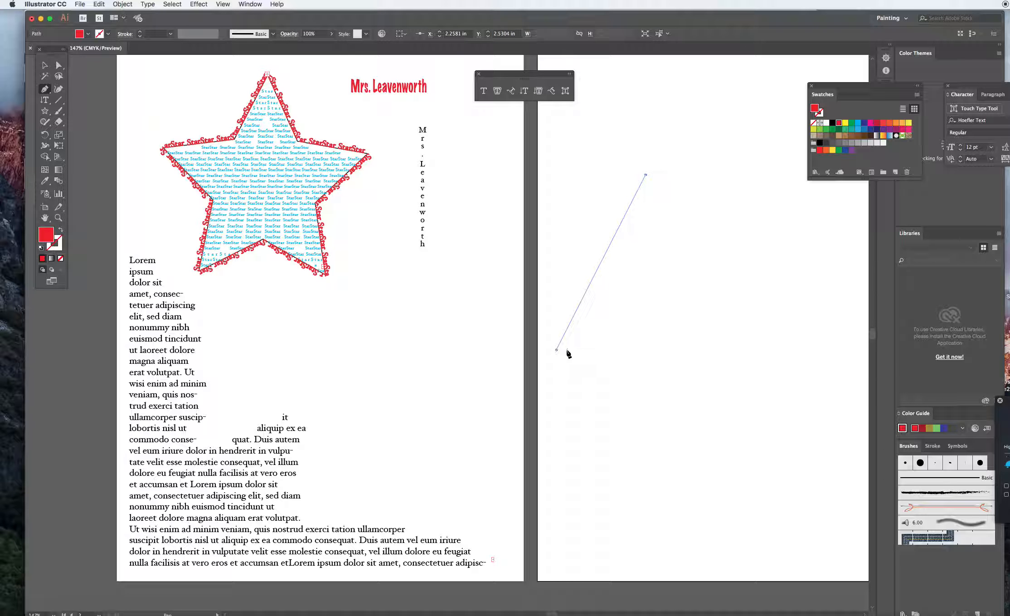
pyautogui.click(658, 300)
pyautogui.click(749, 355)
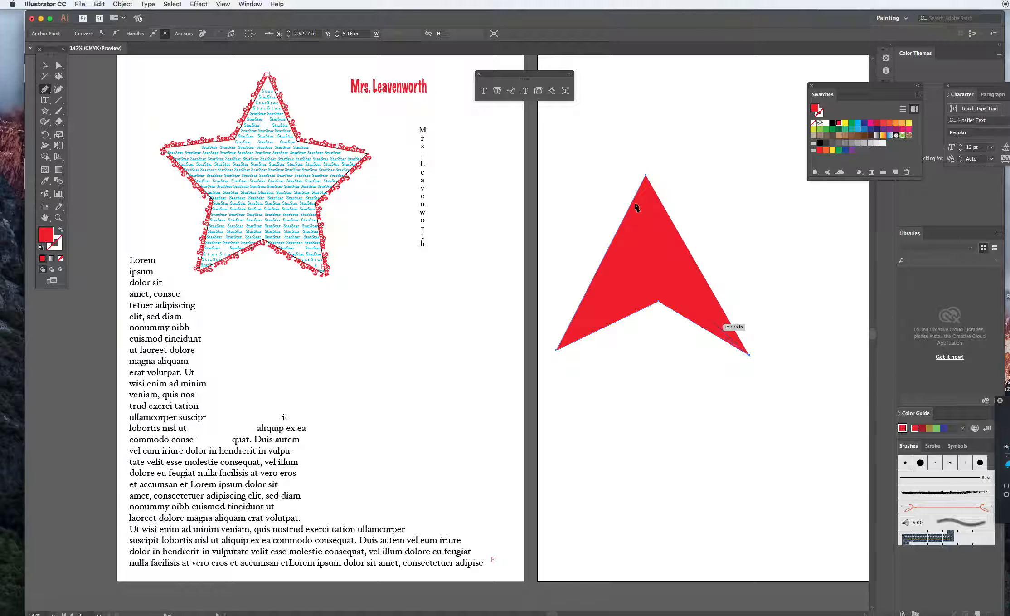
pyautogui.click(646, 176)
# Fill the arrowhead shape with vertical placeholder text and move it onto the first artboard below the vertical name.
pyautogui.click(538, 90)
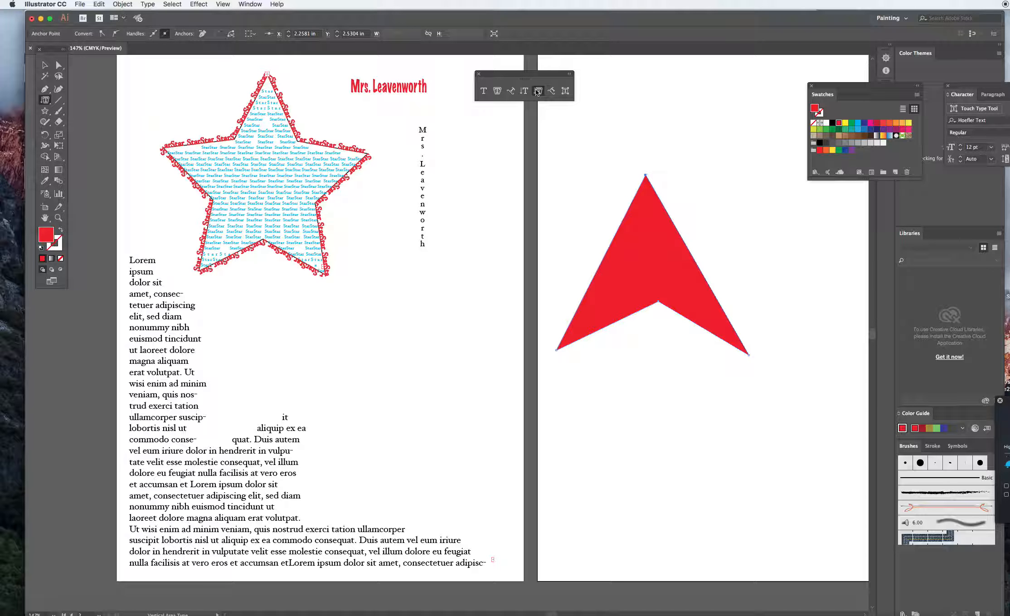
pyautogui.click(646, 177)
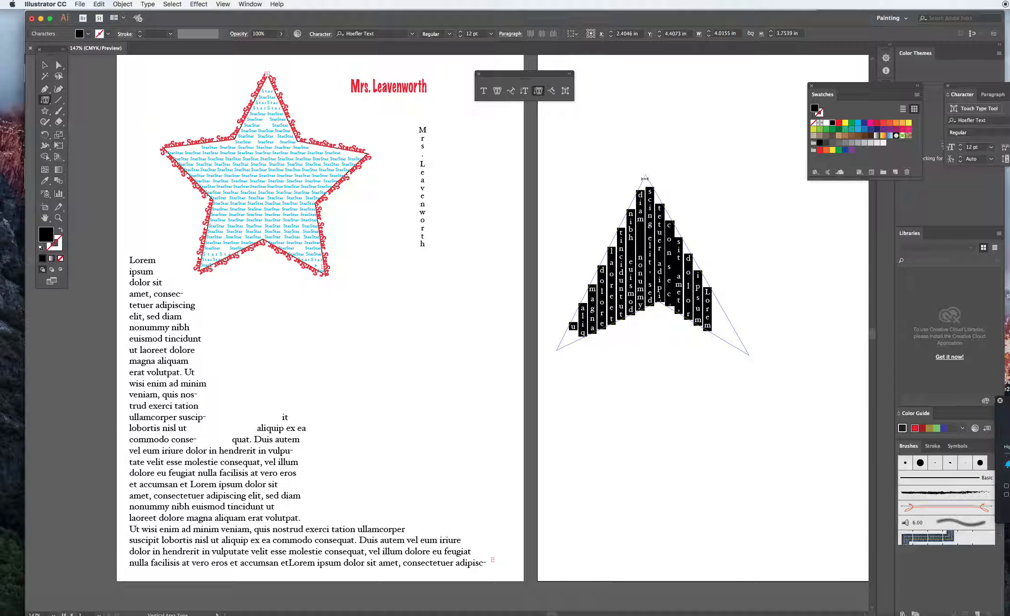
pyautogui.press('Escape')
pyautogui.click(488, 185)
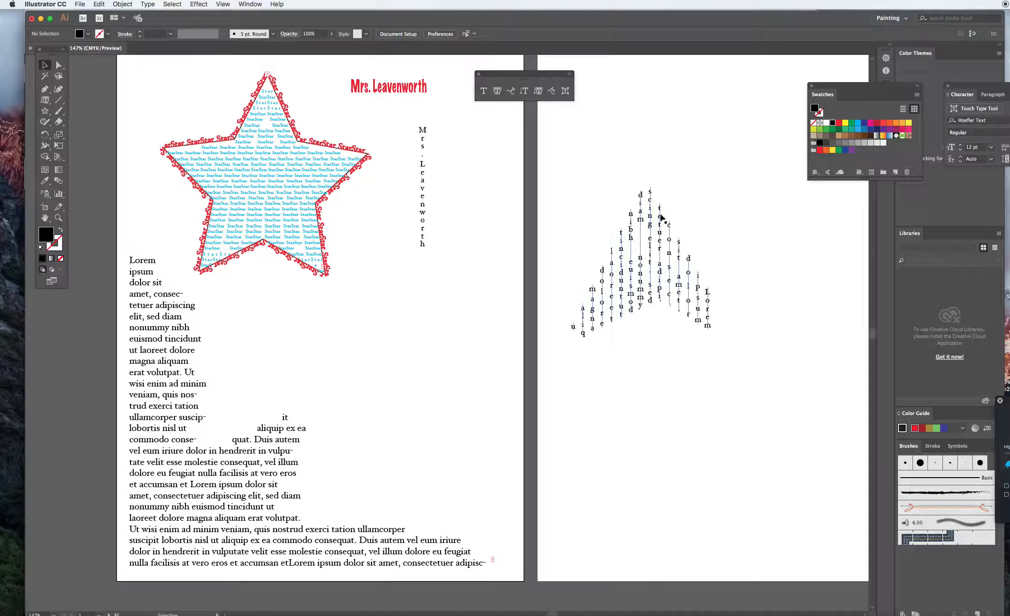
pyautogui.moveTo(660, 211); pyautogui.dragTo(418, 331)
# Draw an open five-point zigzag path across the gap between the two artboards with the Pen tool.
pyautogui.click(552, 91)
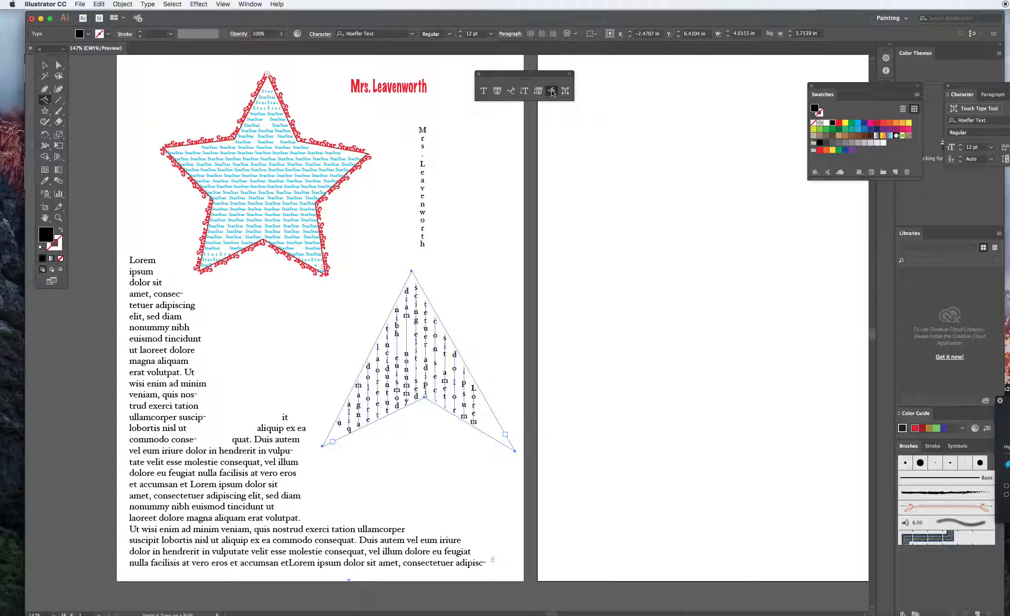
pyautogui.click(61, 101)
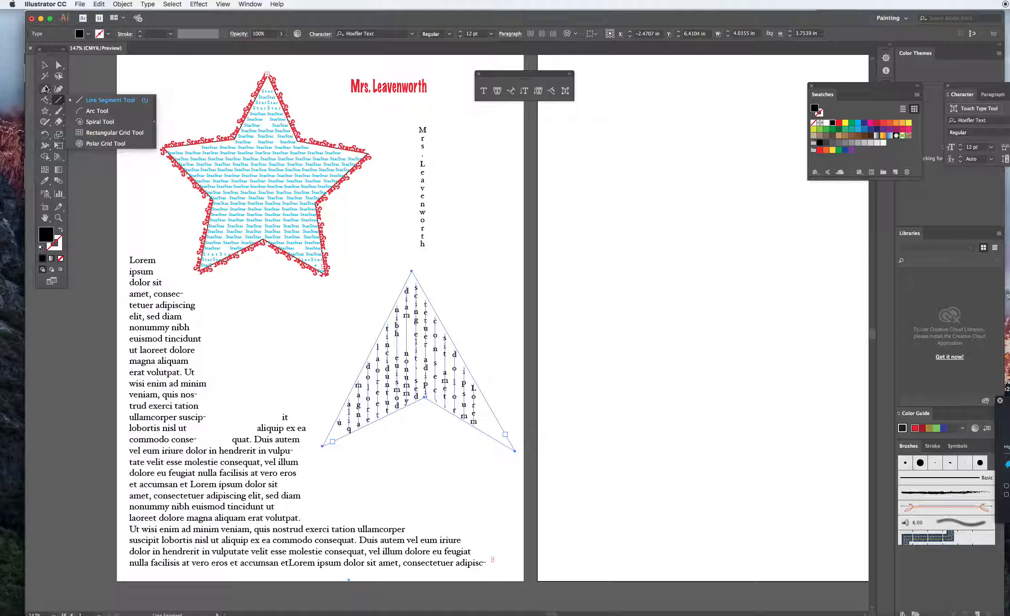
pyautogui.click(44, 89)
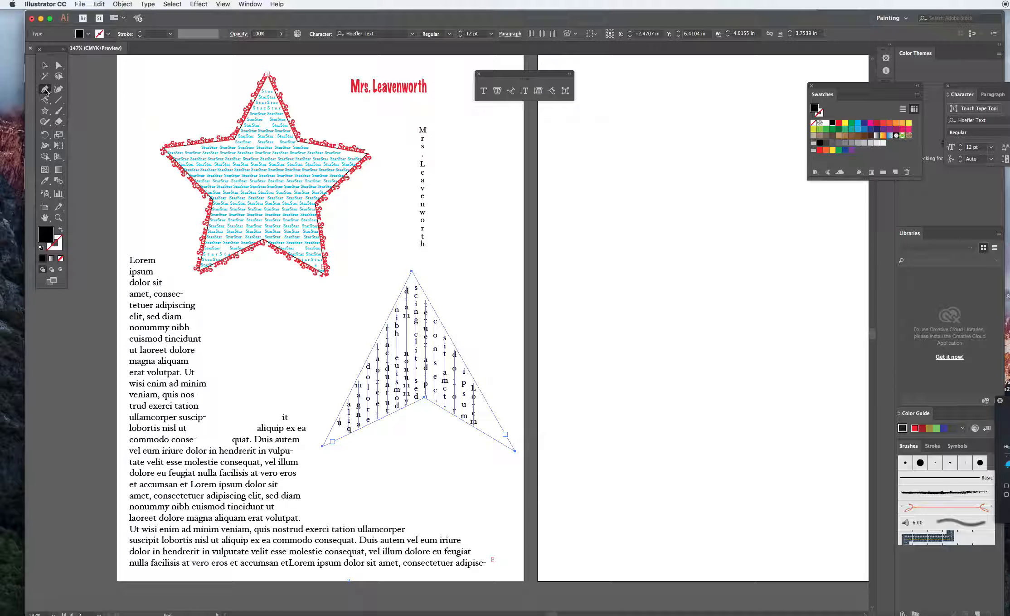
pyautogui.click(498, 229)
pyautogui.click(552, 182)
pyautogui.click(580, 235)
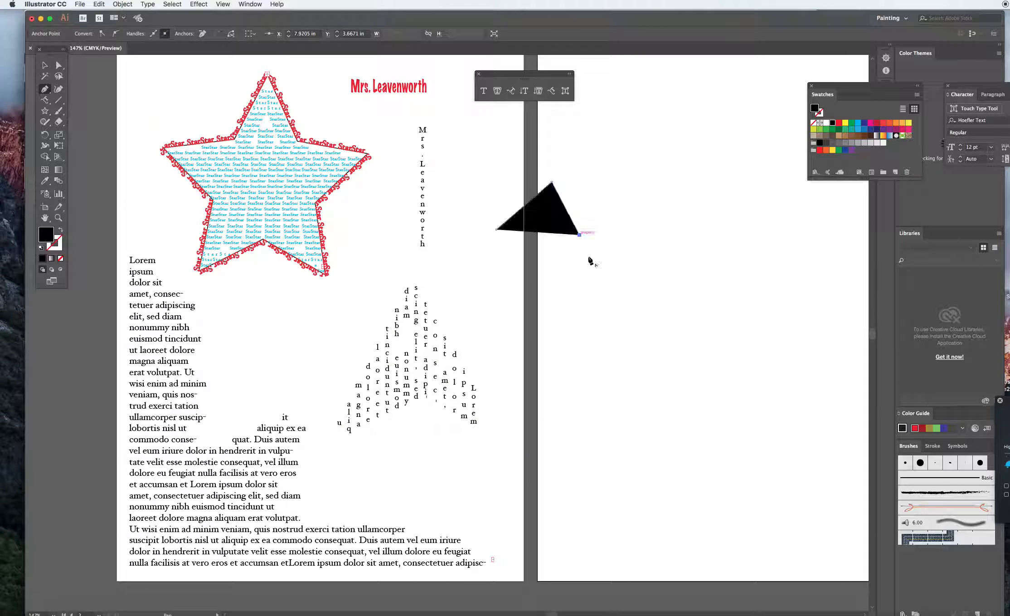
pyautogui.click(579, 307)
pyautogui.click(679, 228)
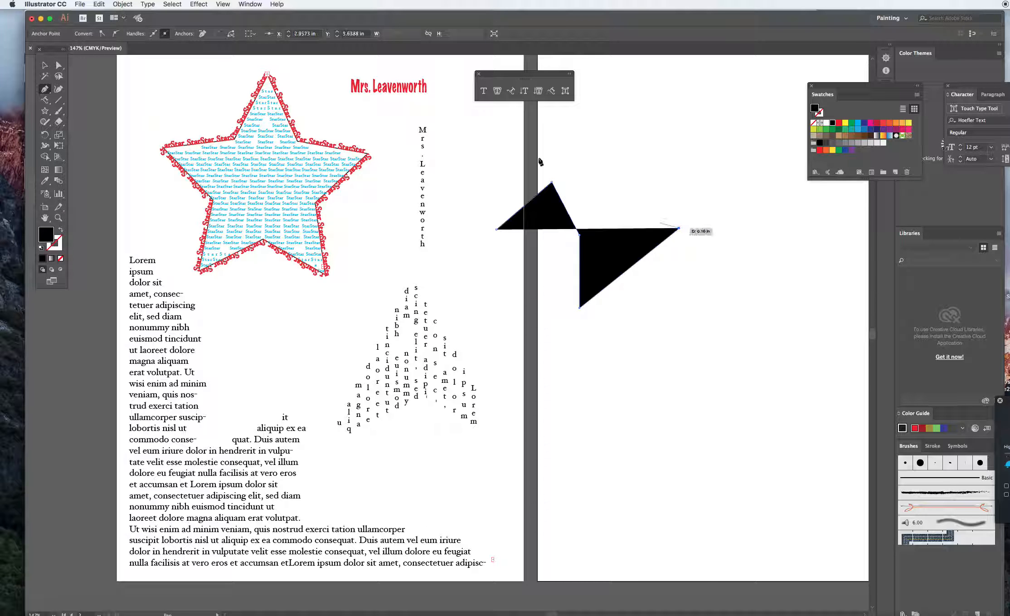
# Run vertical placeholder text along the zigzag path with the Vertical Type on a Path tool.
pyautogui.click(551, 91)
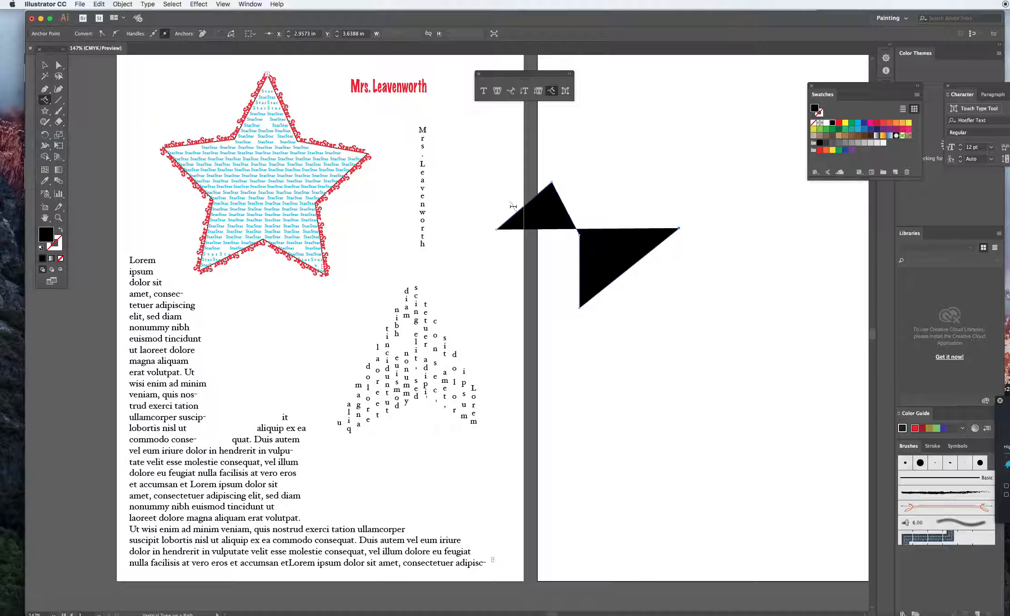
pyautogui.click(501, 226)
pyautogui.press('Escape')
pyautogui.press('v')
pyautogui.click(391, 163)
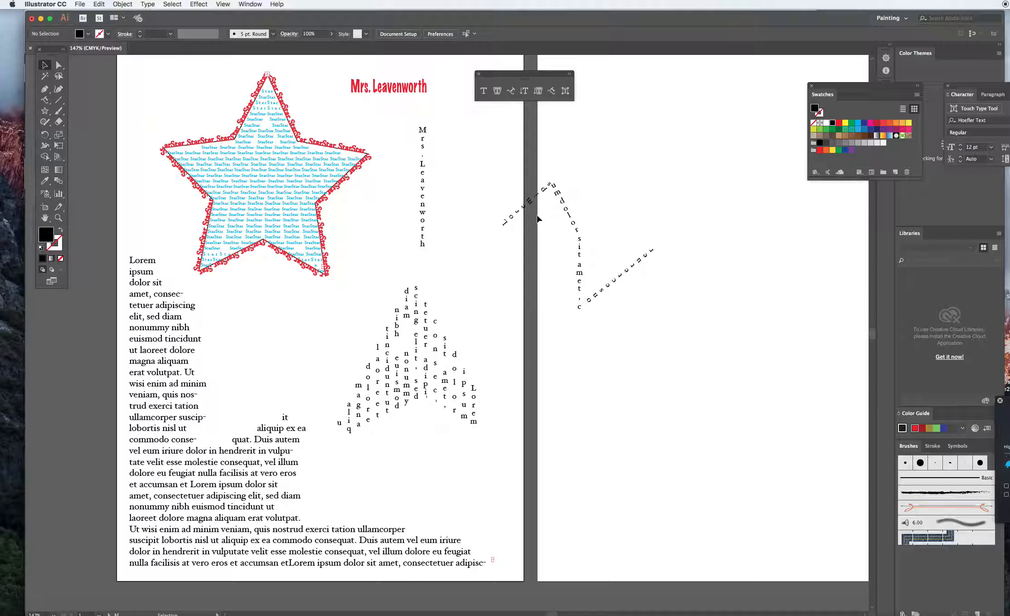
# Set the zigzag path text to the Hobo Std Medium font and move it over the lower part of the arrowhead text.
pyautogui.click(521, 217)
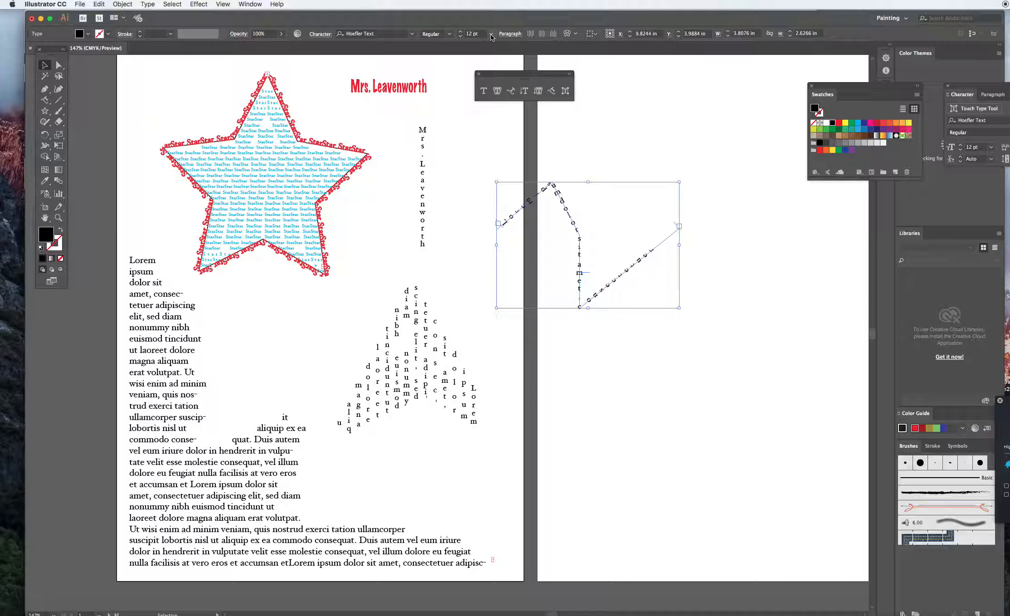
pyautogui.click(412, 34)
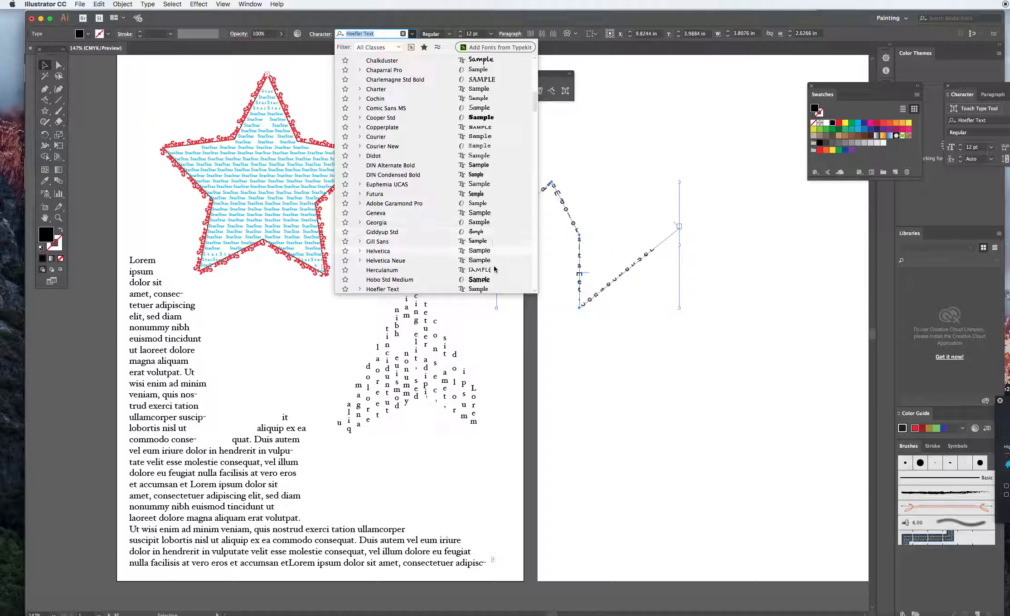
pyautogui.click(481, 279)
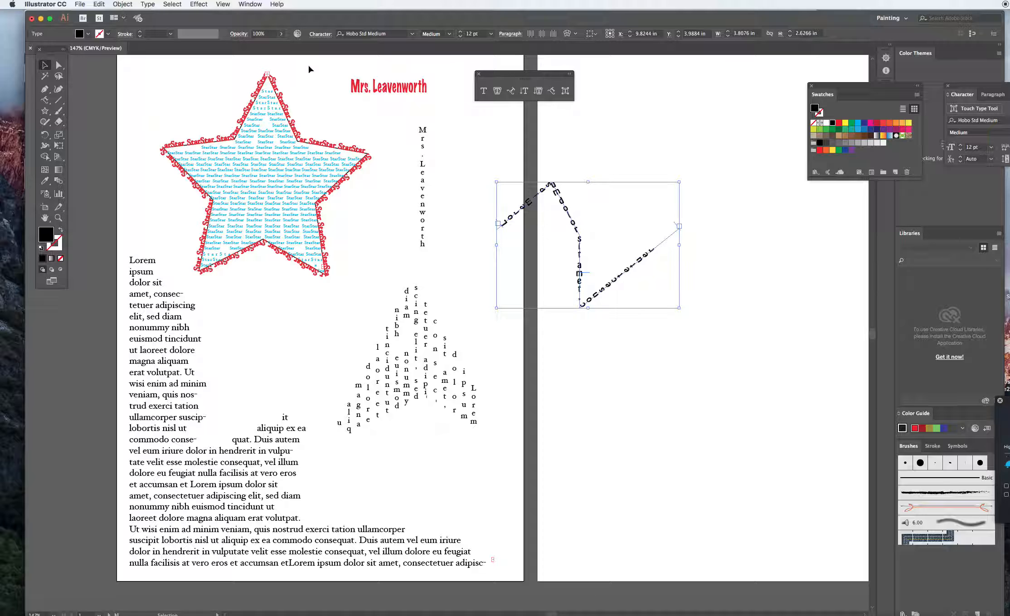
pyautogui.click(311, 87)
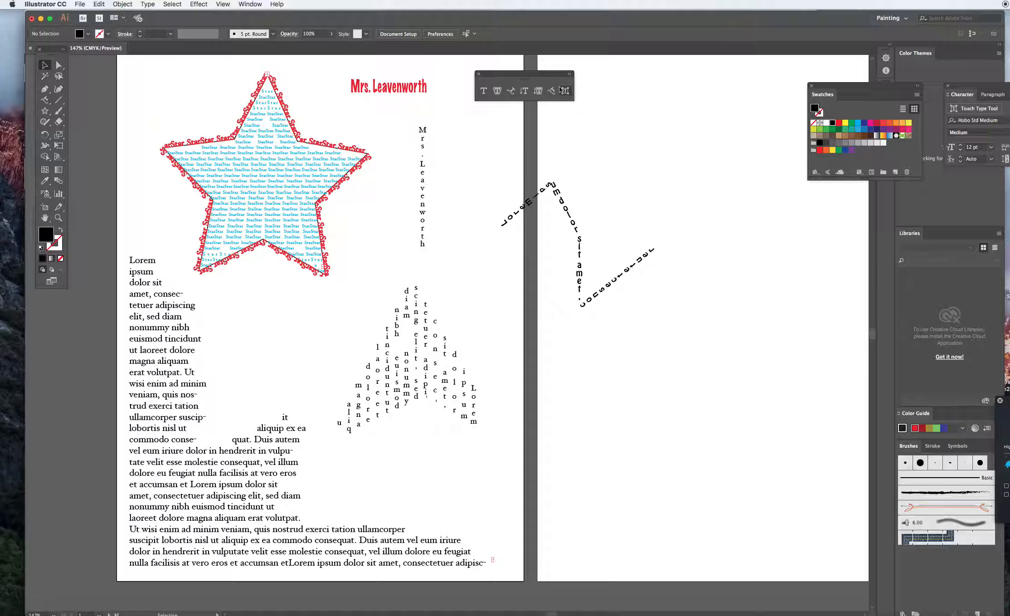
pyautogui.moveTo(557, 200); pyautogui.dragTo(410, 404)
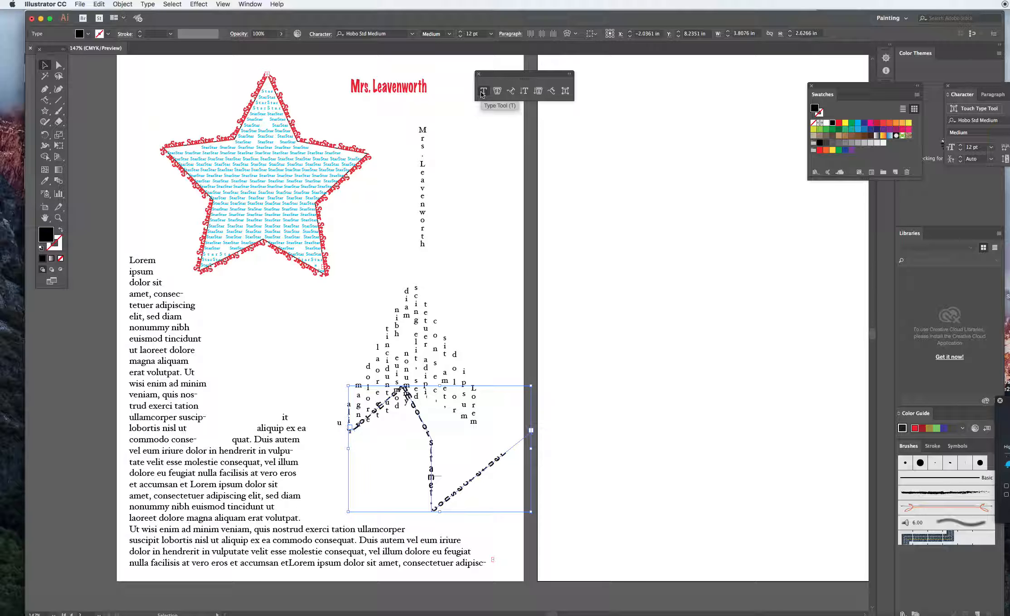
# Add the text GRAPHICS near the top of the second artboard and scale it up to about 103 pt.
pyautogui.moveTo(505, 75); pyautogui.dragTo(435, 65)
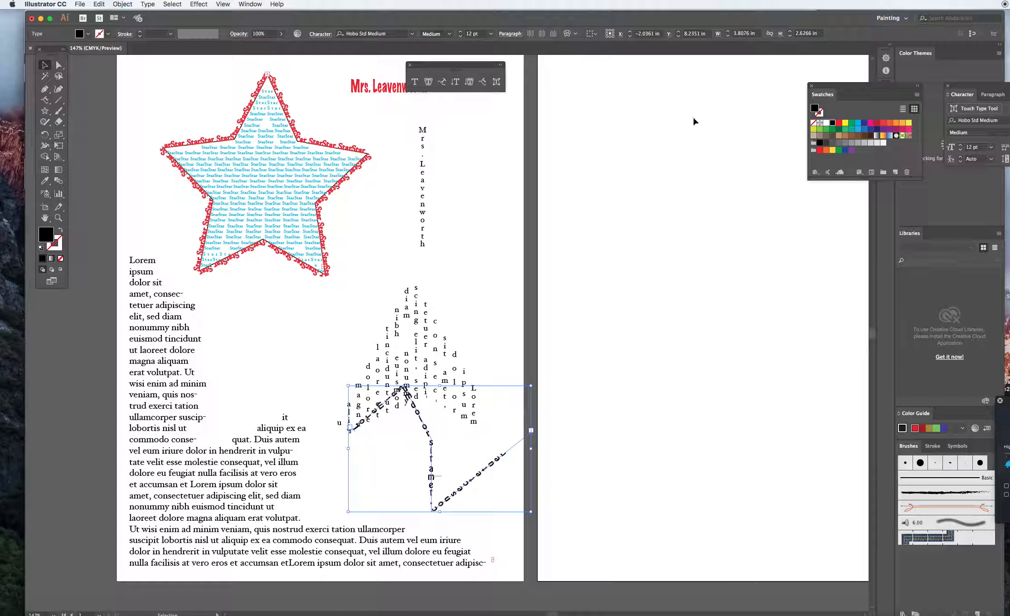
pyautogui.hscroll(4, 672, 124)
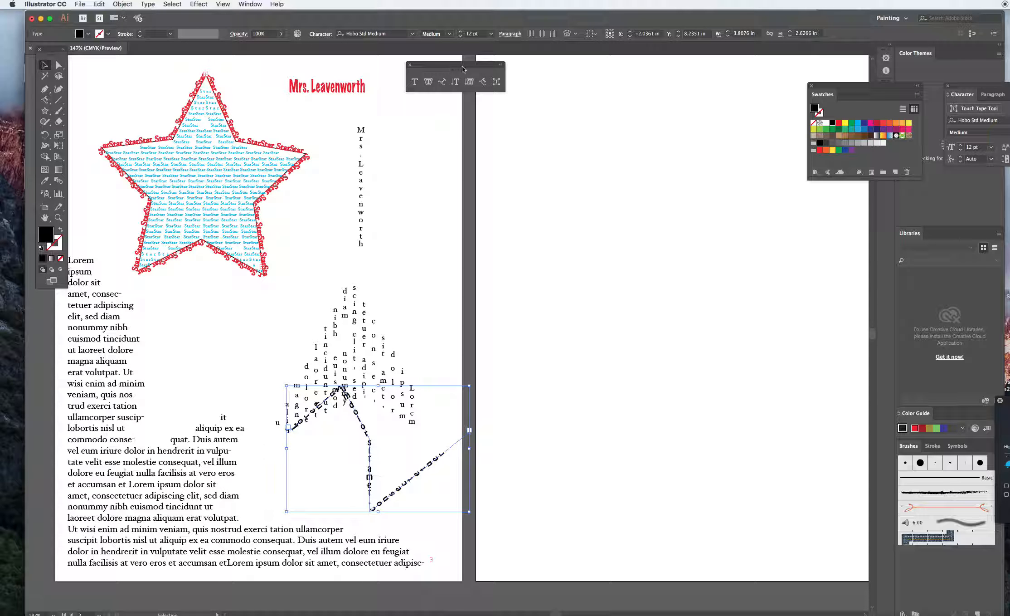
pyautogui.click(415, 81)
pyautogui.click(548, 123)
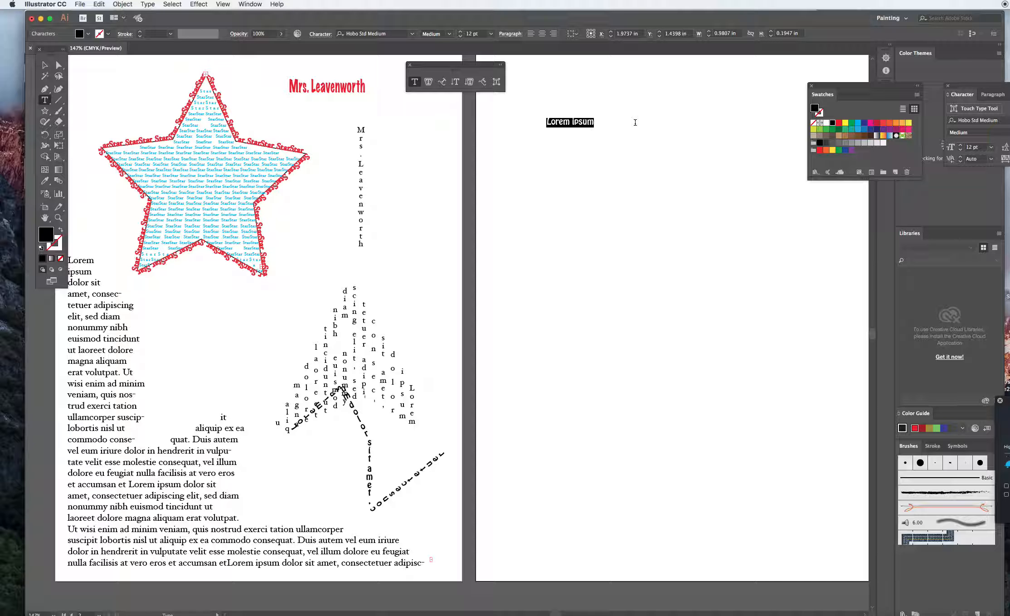
pyautogui.write('GRAPHICS')
pyautogui.click(44, 65)
pyautogui.moveTo(588, 131); pyautogui.dragTo(827, 198)
pyautogui.moveTo(822, 88); pyautogui.dragTo(933, 94)
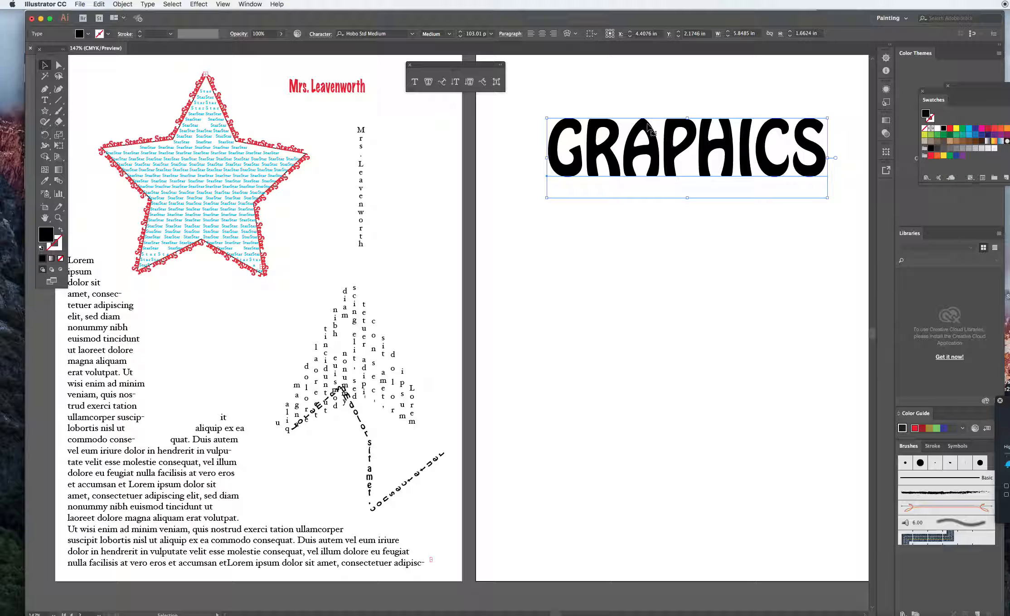
# Set the font of the GRAPHICS text to Impact.
pyautogui.click(412, 34)
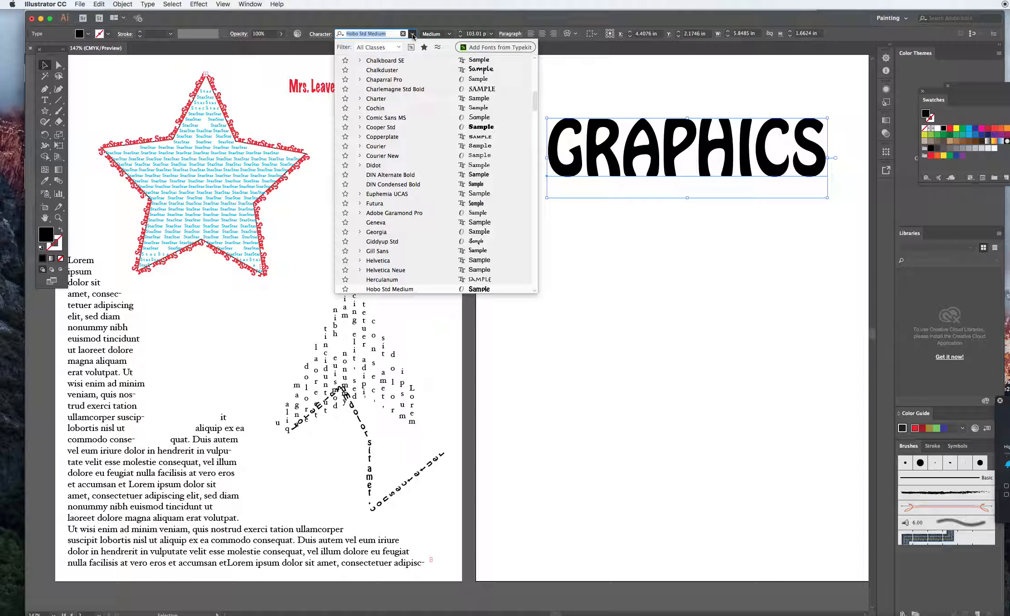
pyautogui.click(540, 102)
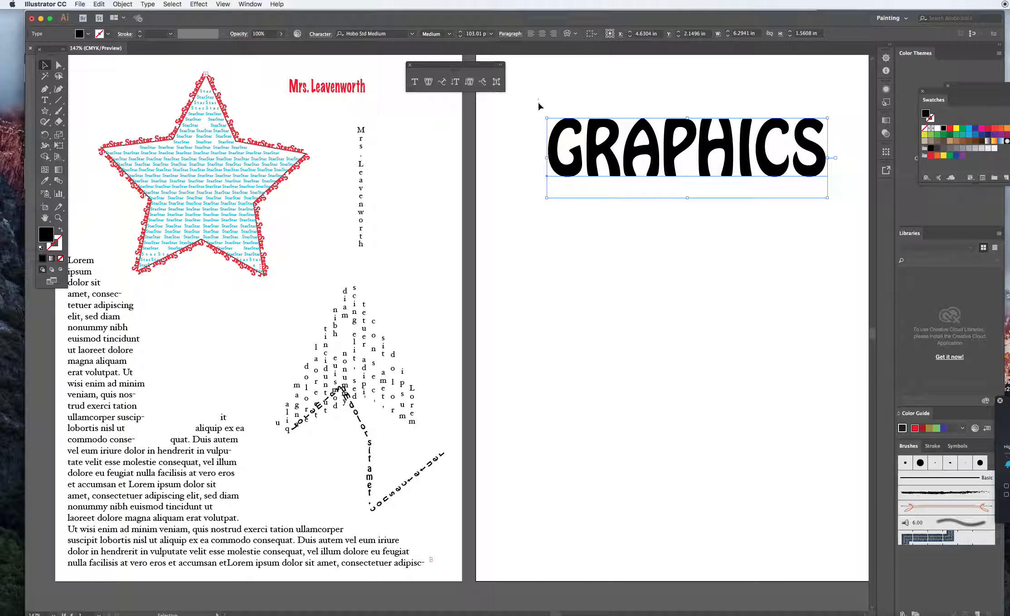
pyautogui.click(541, 107)
pyautogui.click(595, 131)
pyautogui.click(413, 34)
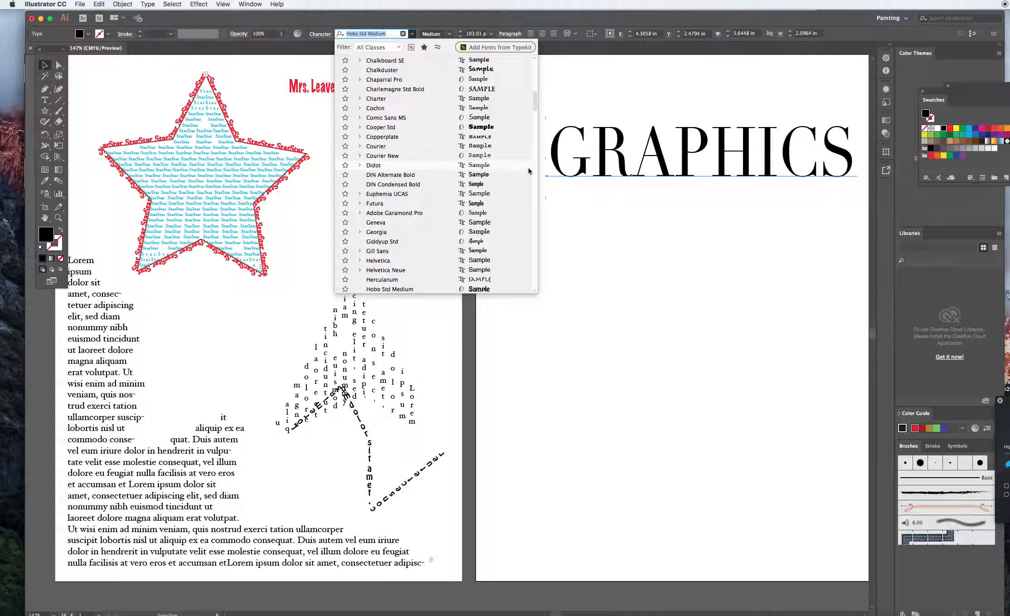
pyautogui.moveTo(534, 101); pyautogui.dragTo(539, 117)
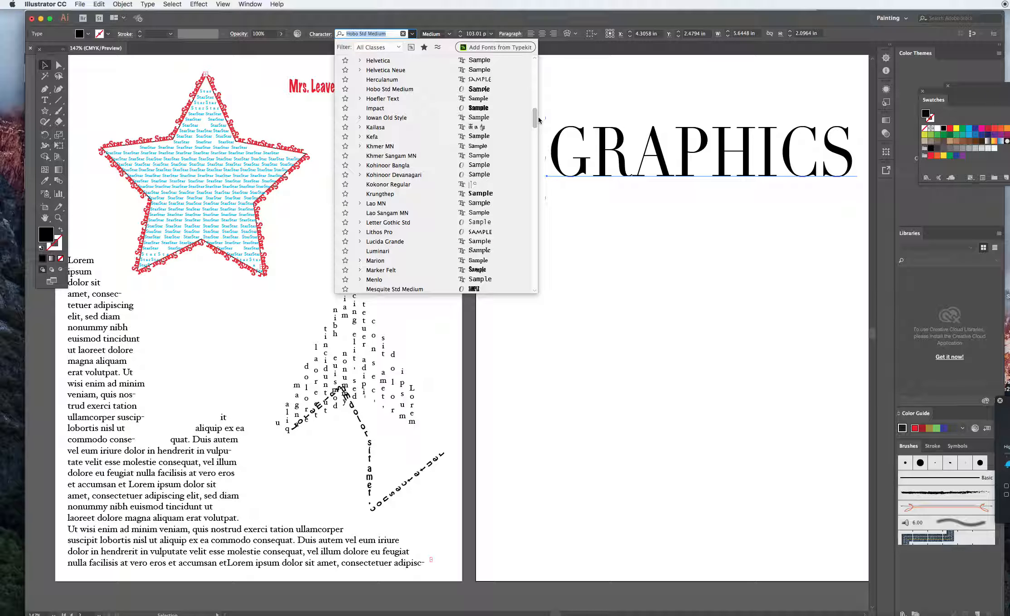
pyautogui.click(381, 108)
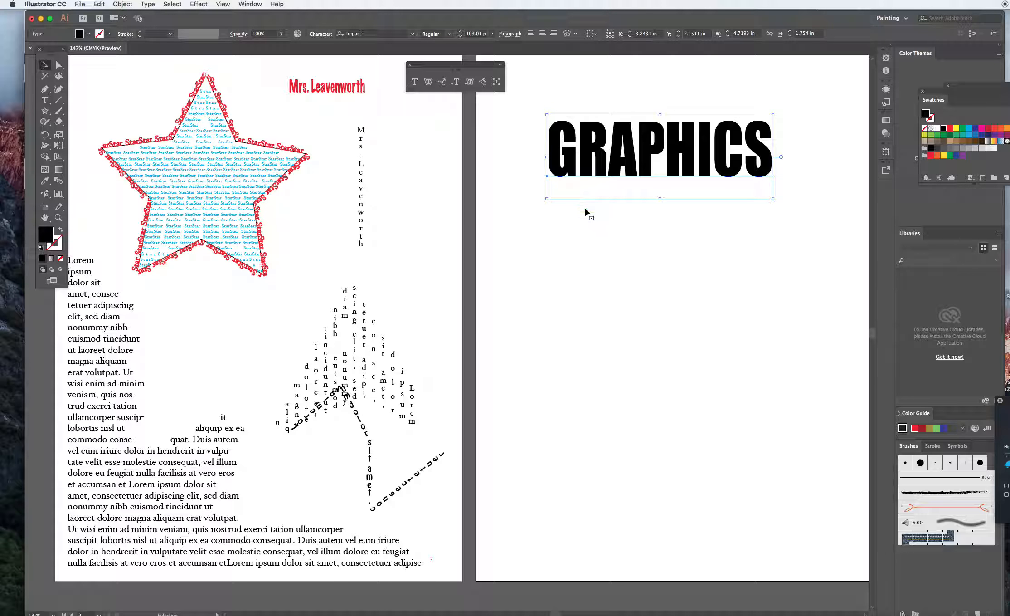
# Move the GRAPHICS text toward the second artboard's top, and duplicate it with the copy placed near the artboard's middle.
pyautogui.moveTo(590, 171); pyautogui.dragTo(554, 125)
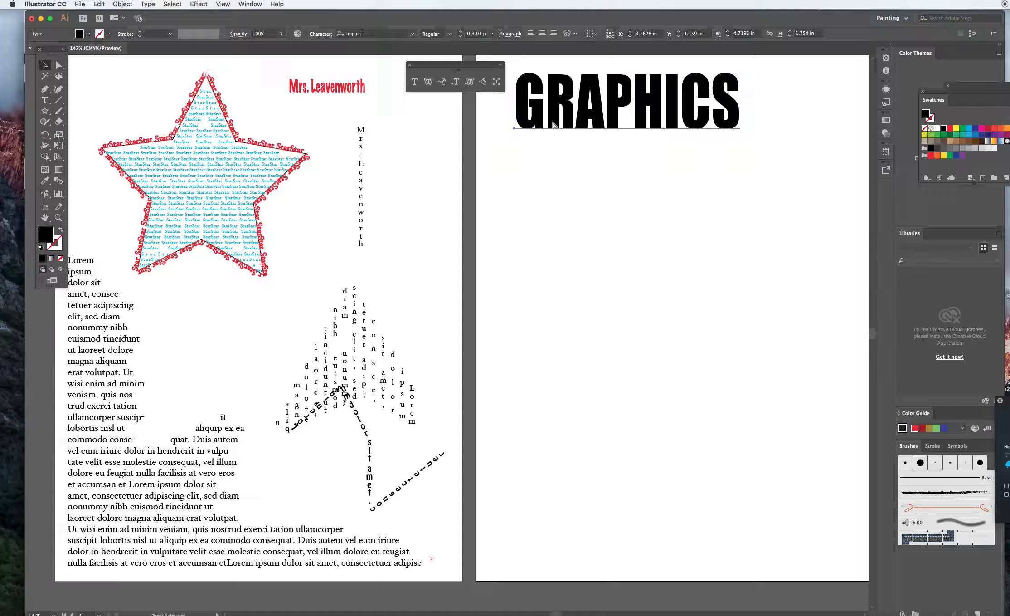
pyautogui.press('super+c')
pyautogui.press('super+v')
pyautogui.moveTo(407, 329); pyautogui.dragTo(590, 322)
pyautogui.click(606, 127)
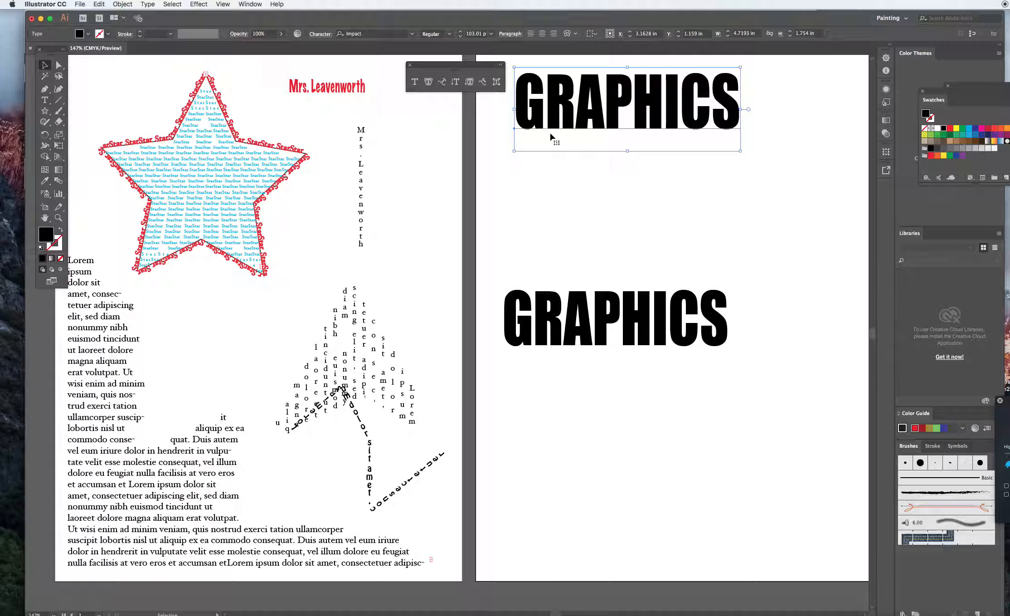
# Move the upper GRAPHICS text slightly lower and convert it to outlines.
pyautogui.click(413, 34)
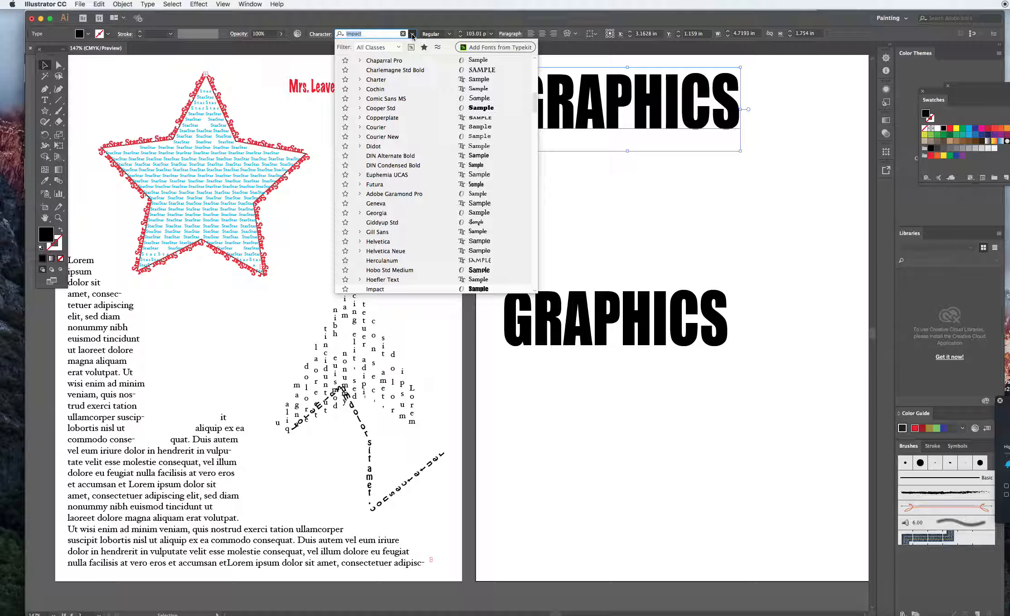
pyautogui.click(412, 20)
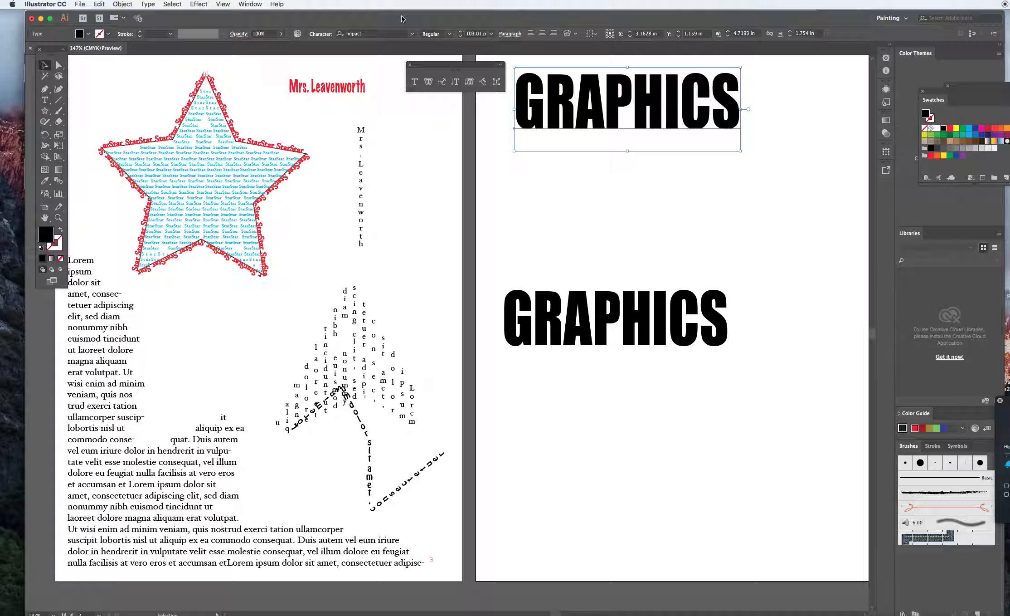
pyautogui.moveTo(556, 130); pyautogui.dragTo(539, 161)
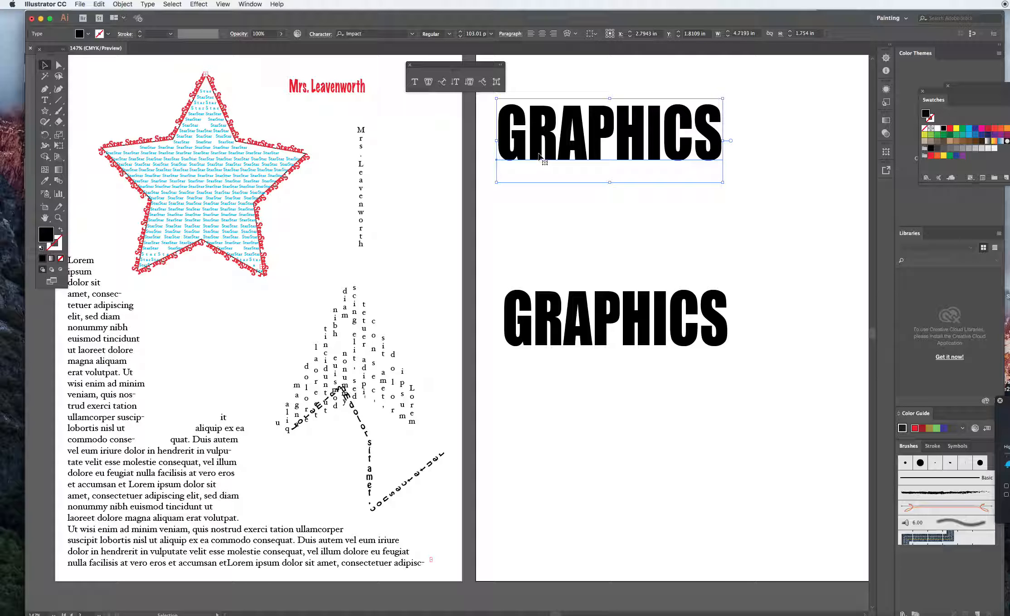
pyautogui.click(148, 5)
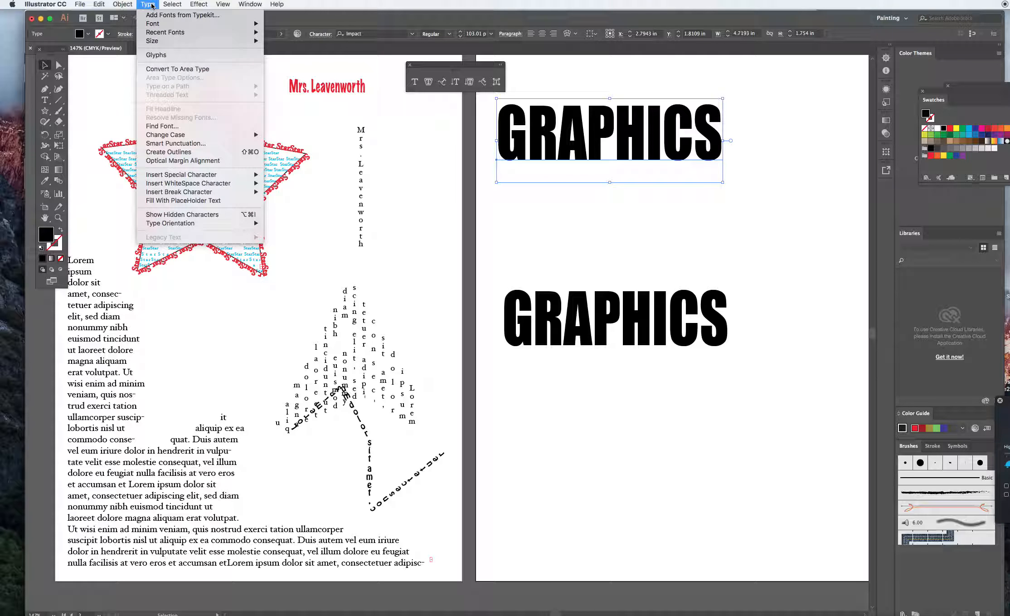
pyautogui.click(173, 153)
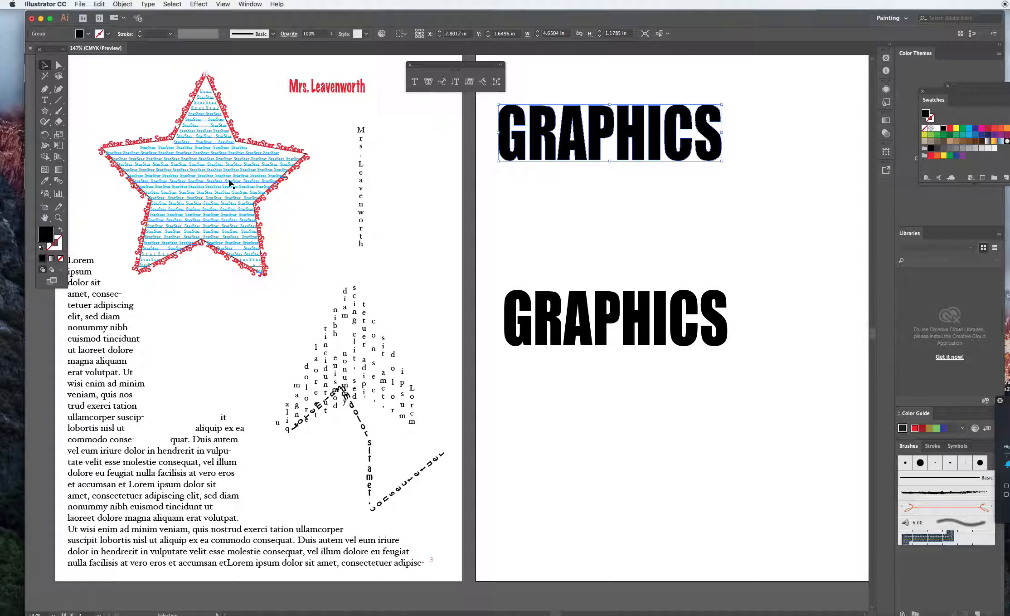
# Stretch the outlined R's left leg far downward and pull its right leg's inner corner down into a matching spike.
pyautogui.click(59, 218)
pyautogui.moveTo(479, 107); pyautogui.dragTo(711, 188)
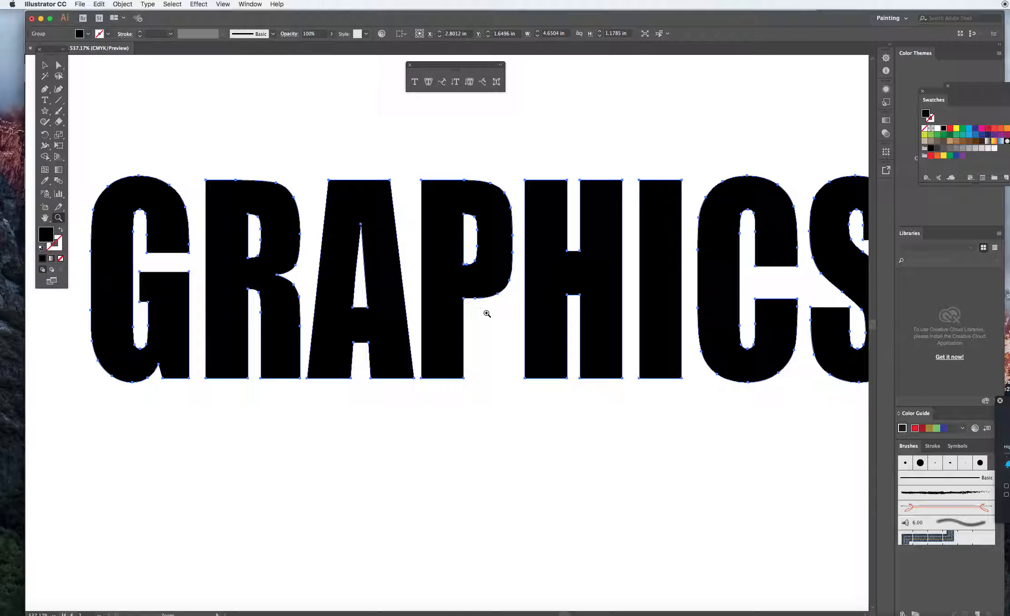
pyautogui.keyDown('alt'); pyautogui.click(531, 334); pyautogui.keyUp('alt')
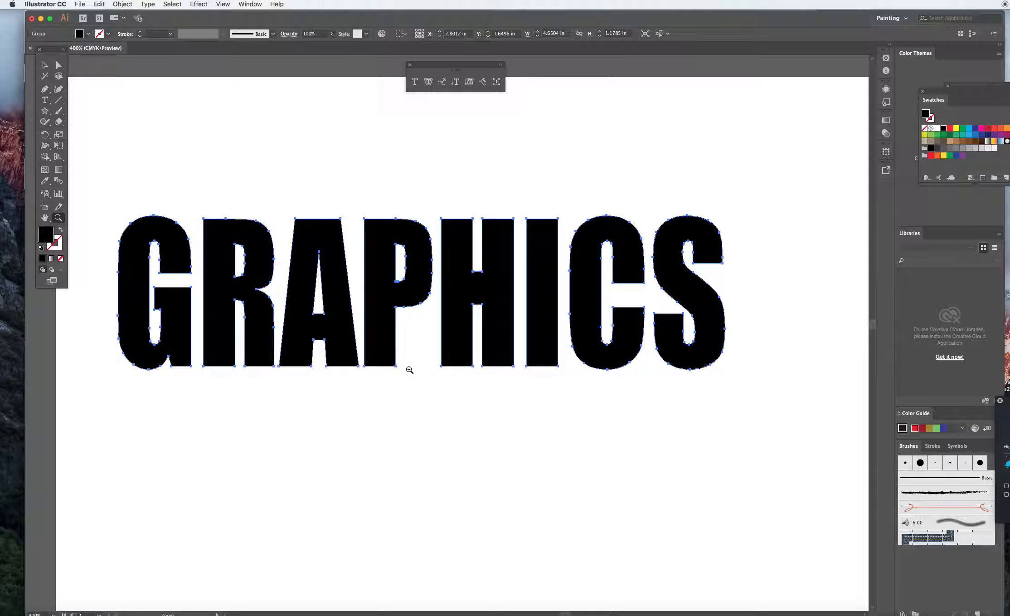
pyautogui.click(58, 65)
pyautogui.click(196, 134)
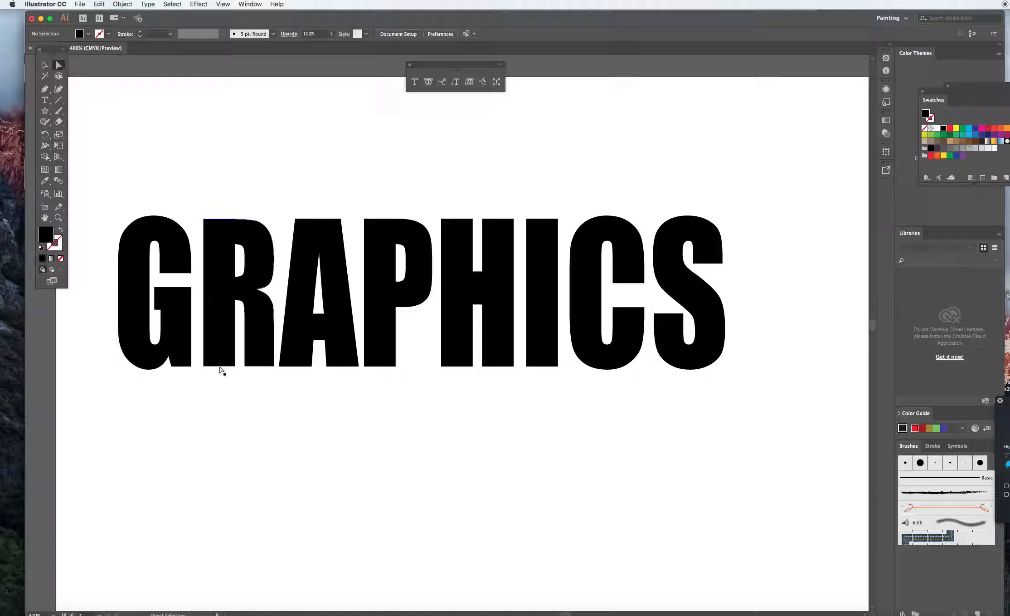
pyautogui.moveTo(220, 366); pyautogui.dragTo(219, 527)
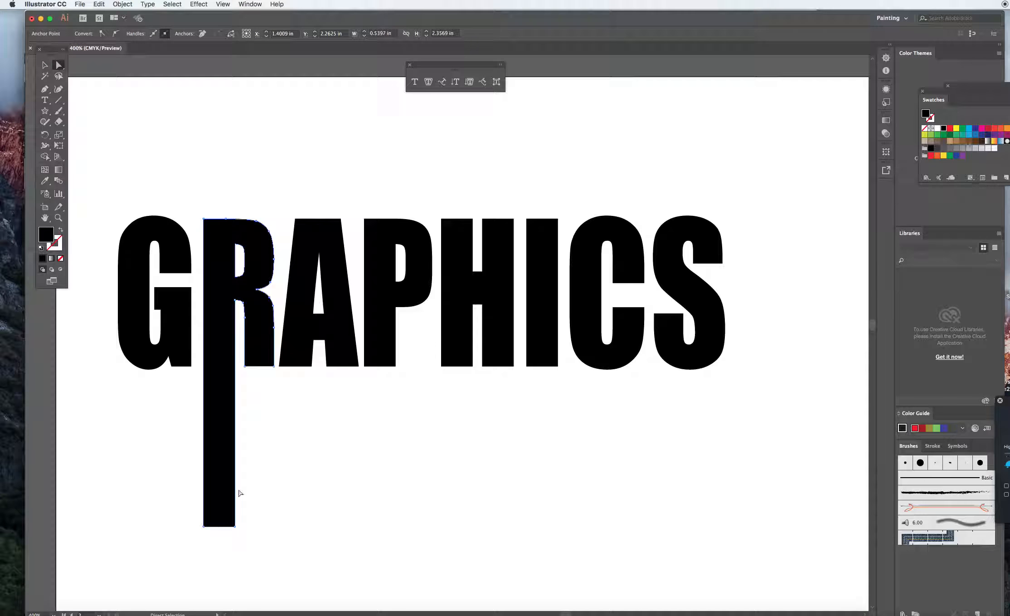
pyautogui.moveTo(245, 367); pyautogui.dragTo(246, 529)
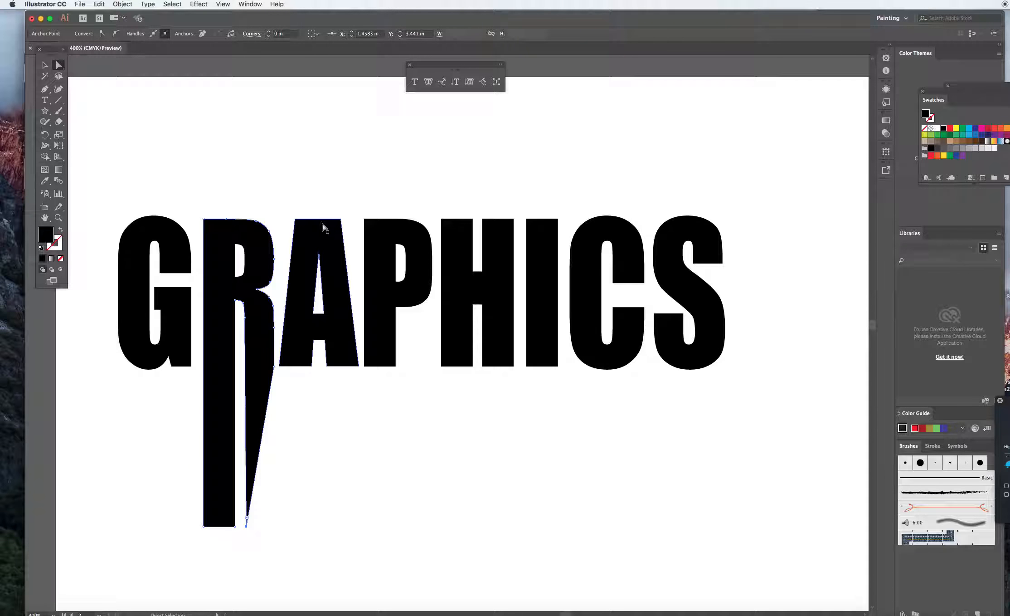
# Stretch the top edge of the letter A upward and lengthen the P's stem downward.
pyautogui.moveTo(320, 219); pyautogui.dragTo(321, 139)
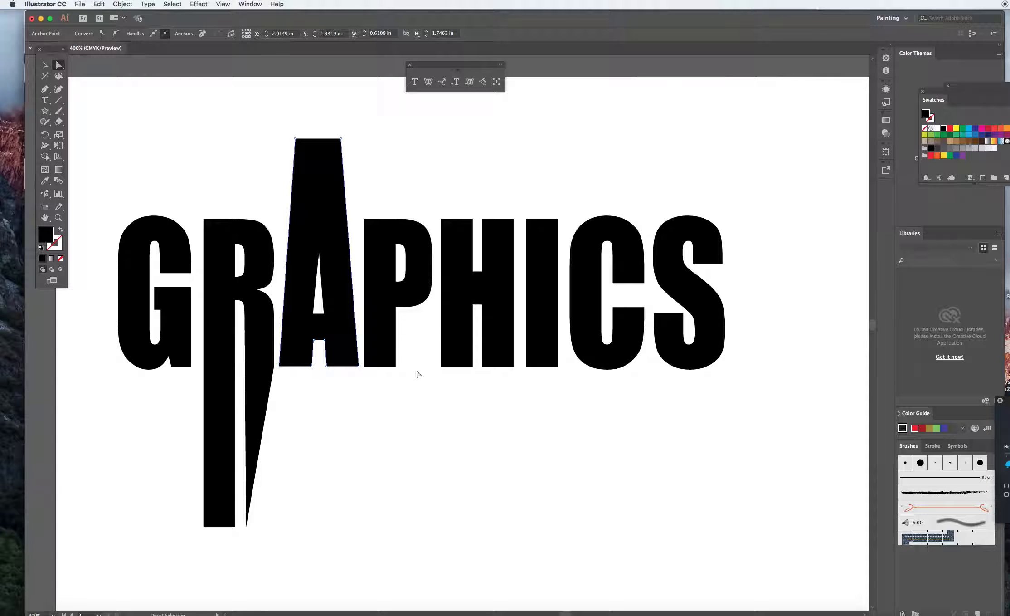
pyautogui.moveTo(383, 366); pyautogui.dragTo(381, 479)
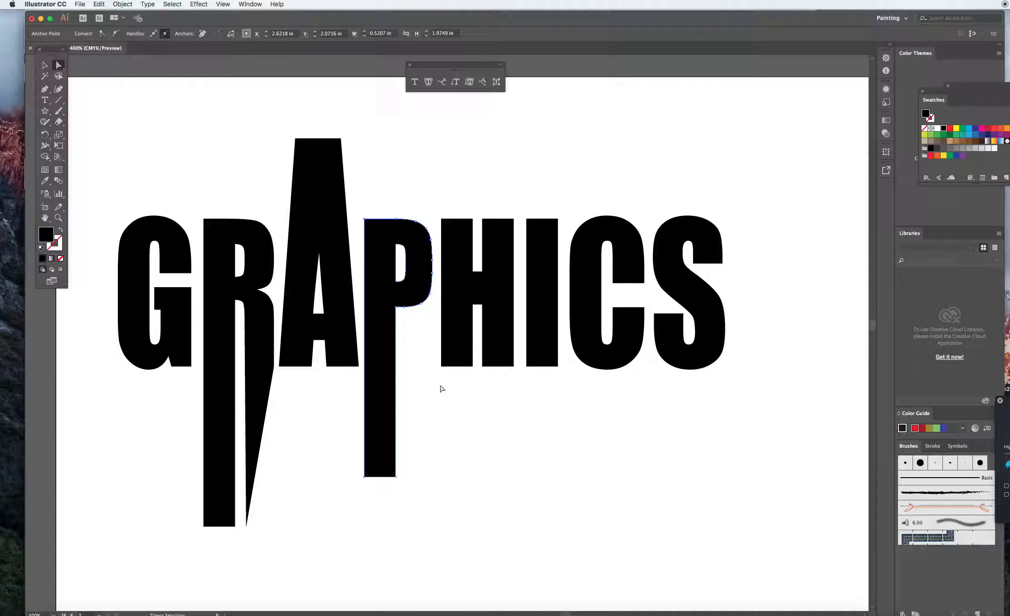
# Widen the H's left stem slightly toward the P and pull its right stem's inner top corner up into a spike.
pyautogui.moveTo(442, 291); pyautogui.dragTo(437, 290)
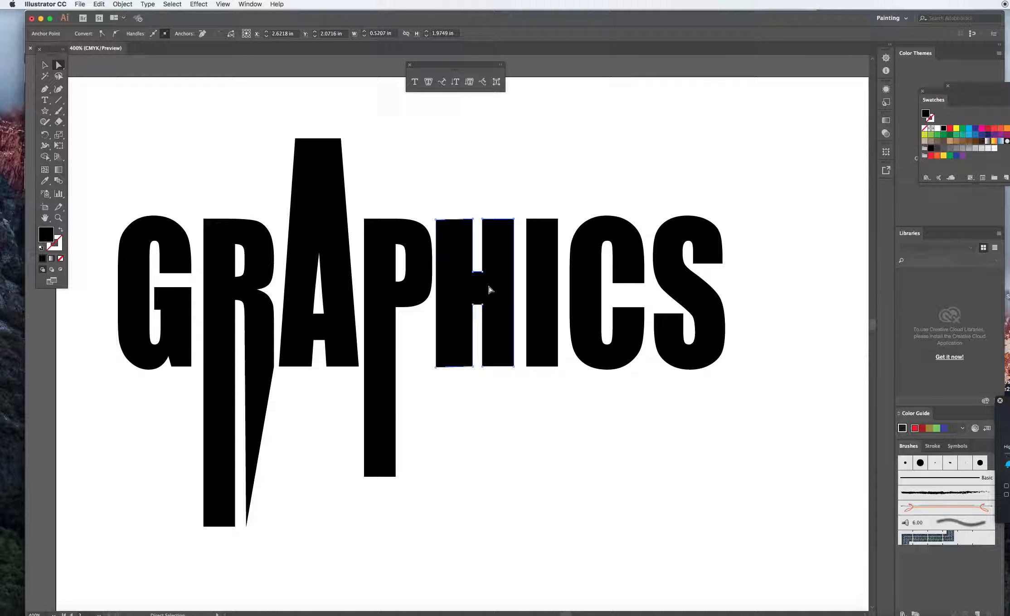
pyautogui.moveTo(482, 218); pyautogui.dragTo(483, 130)
pyautogui.click(375, 144)
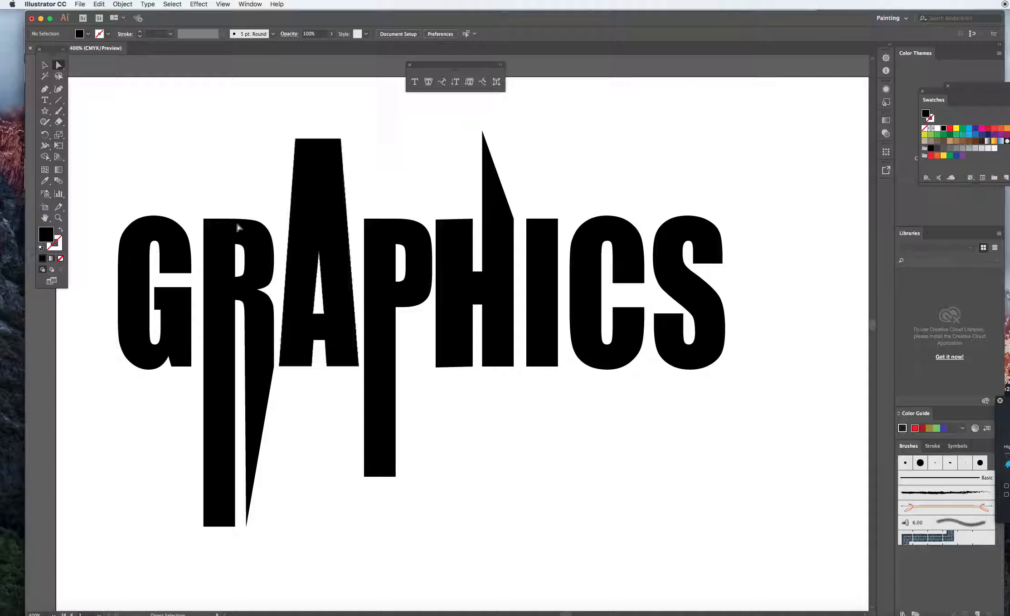
# Fill the letter G with CMYK Green and the letter A with yellow.
pyautogui.click(162, 235)
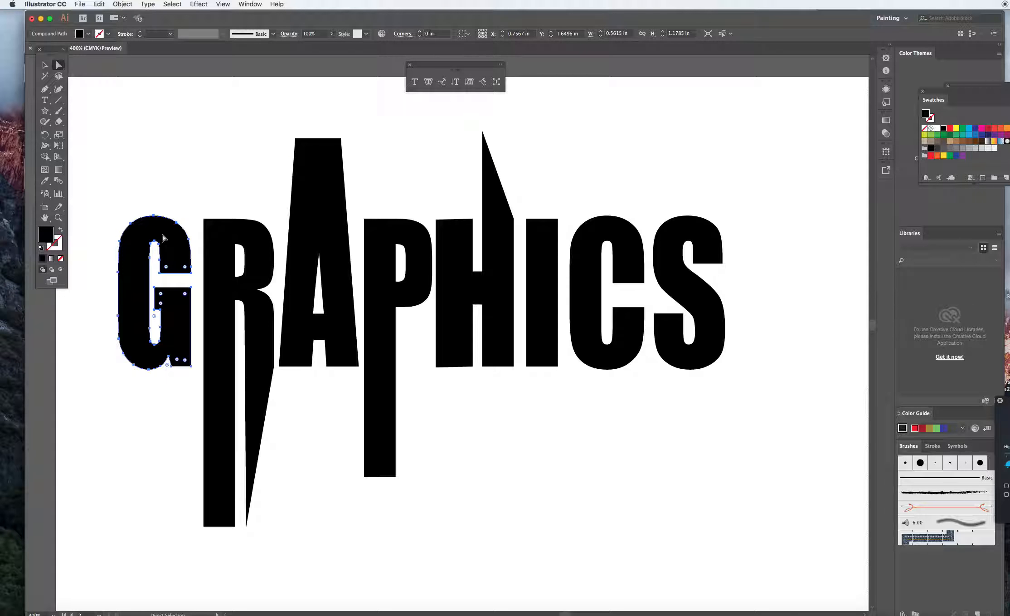
pyautogui.click(88, 34)
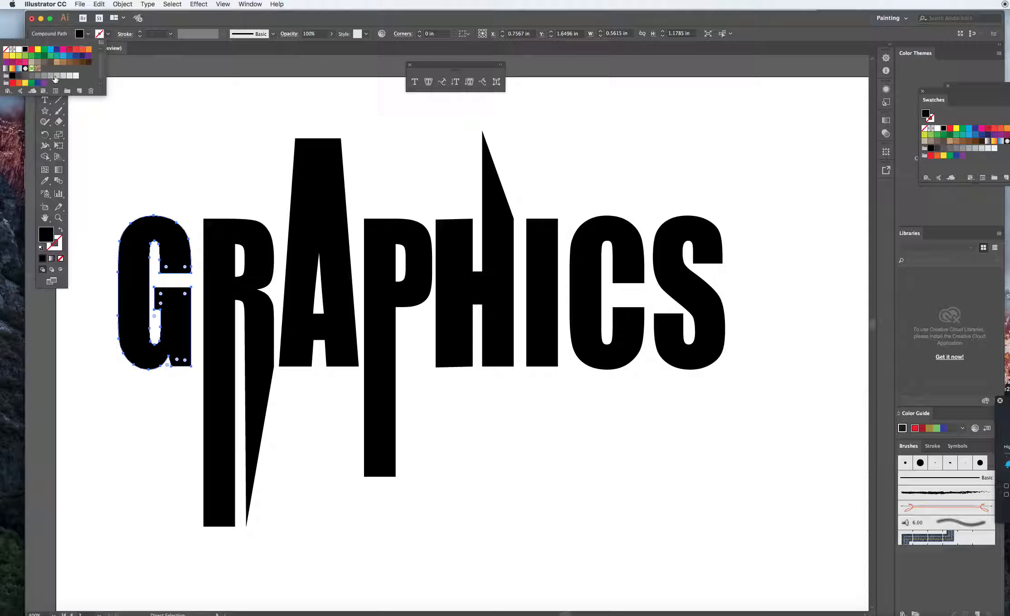
pyautogui.click(44, 49)
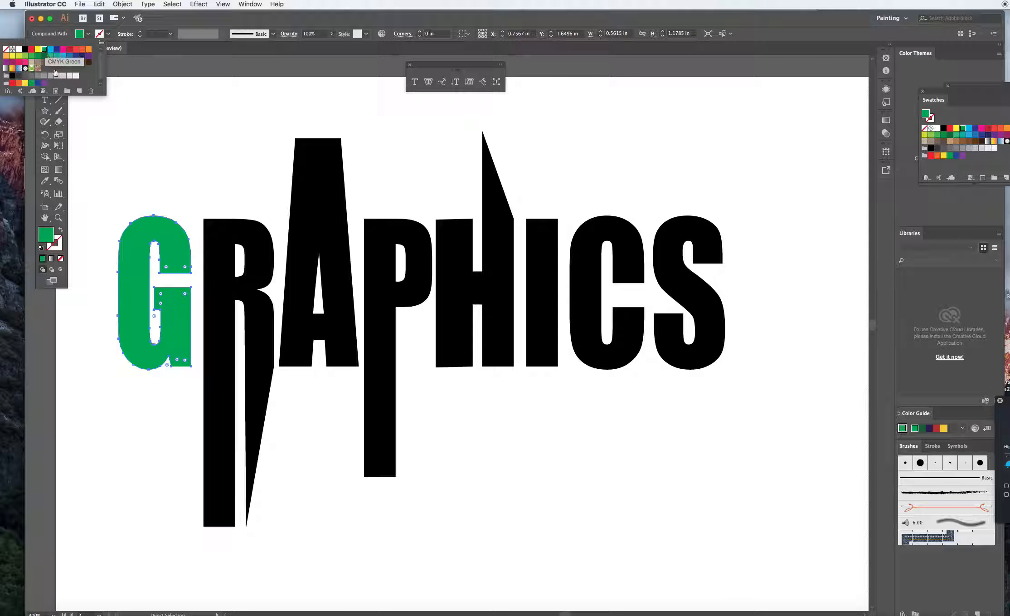
pyautogui.click(328, 213)
pyautogui.click(88, 36)
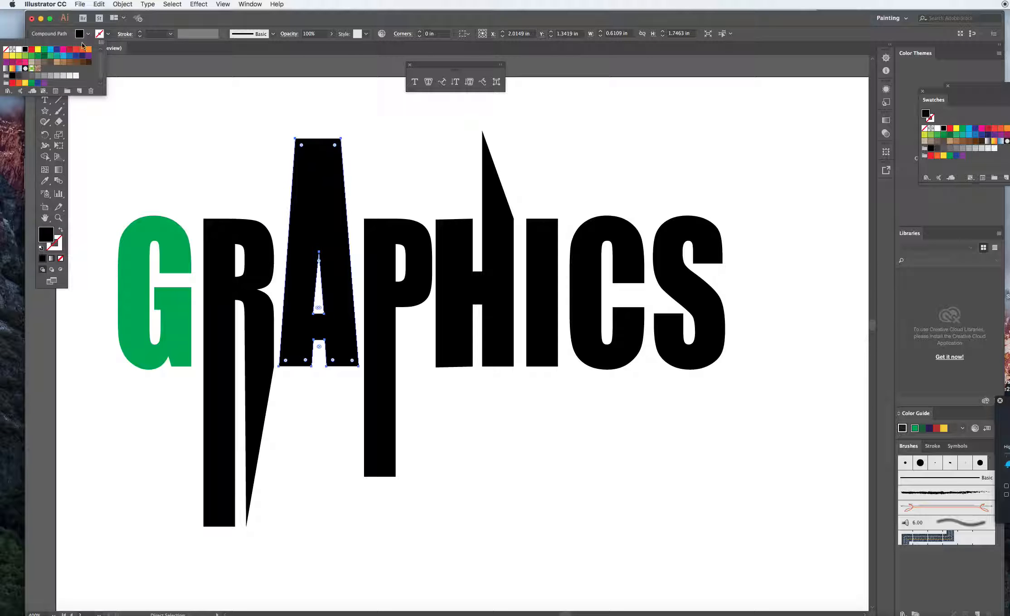
pyautogui.click(25, 83)
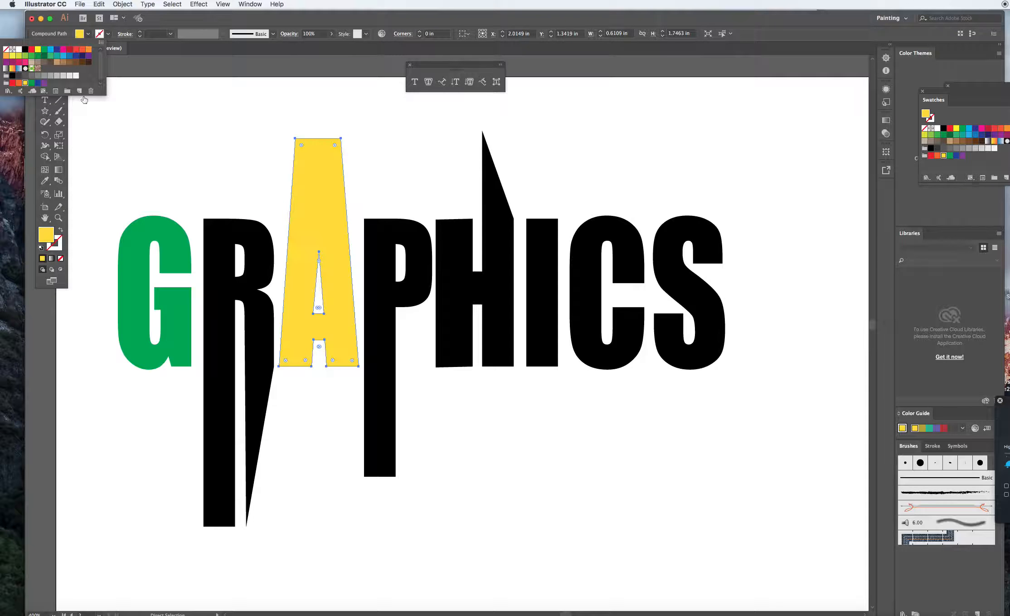
# Fill the letter P with dark green and deselect it.
pyautogui.click(421, 255)
pyautogui.click(417, 255)
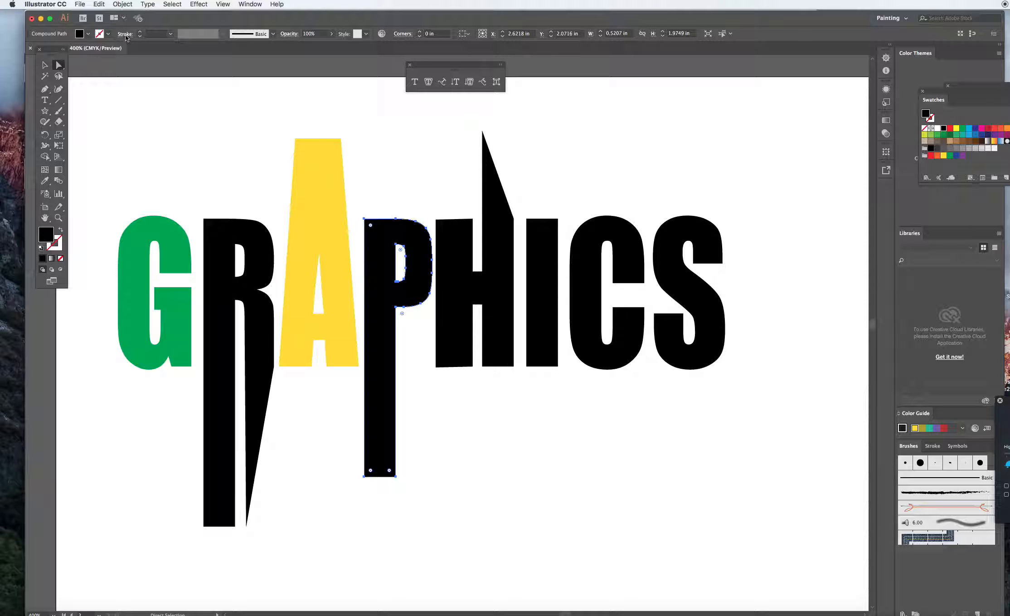
pyautogui.click(88, 36)
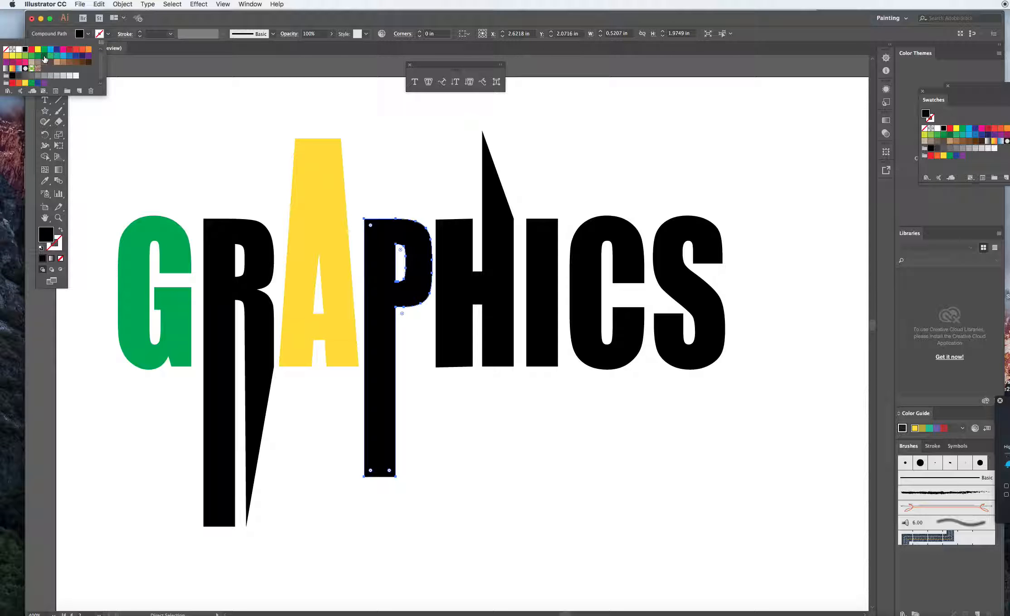
pyautogui.click(44, 55)
pyautogui.click(257, 133)
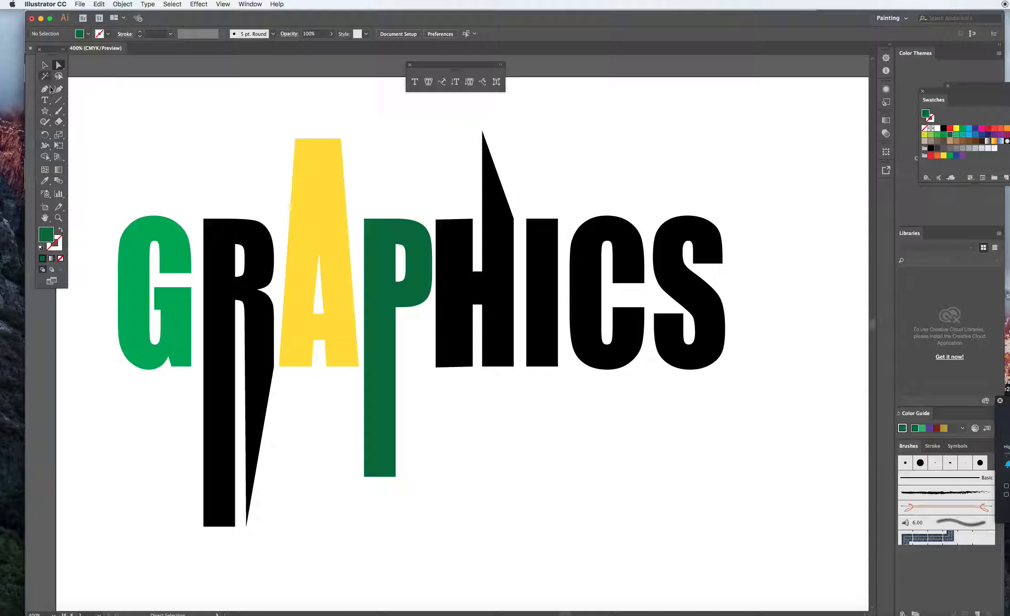
# Ungroup the outlined GRAPHICS lettering into separate letters.
pyautogui.click(44, 65)
pyautogui.click(139, 237)
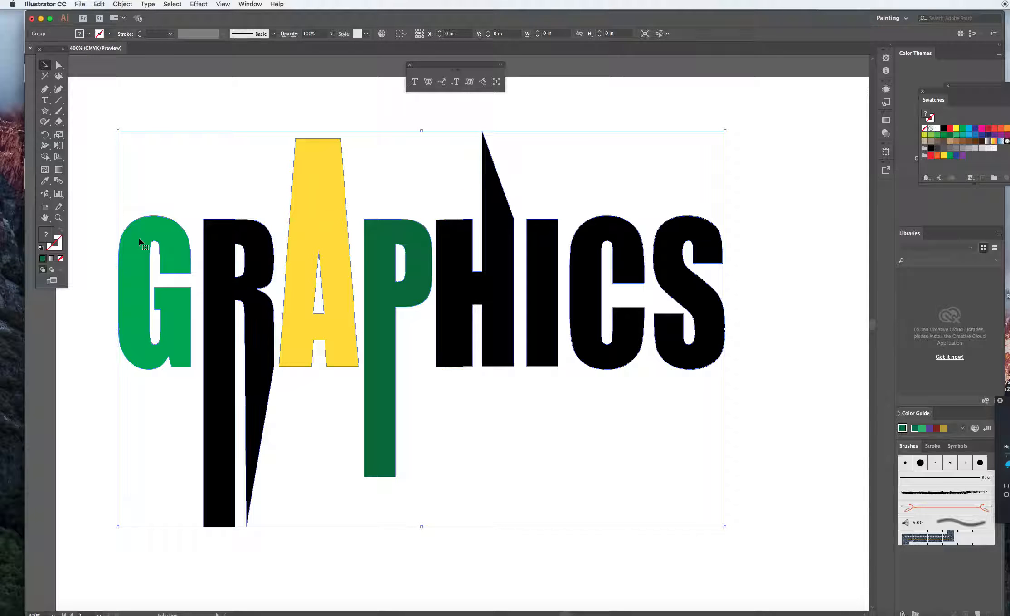
pyautogui.rightClick(139, 237)
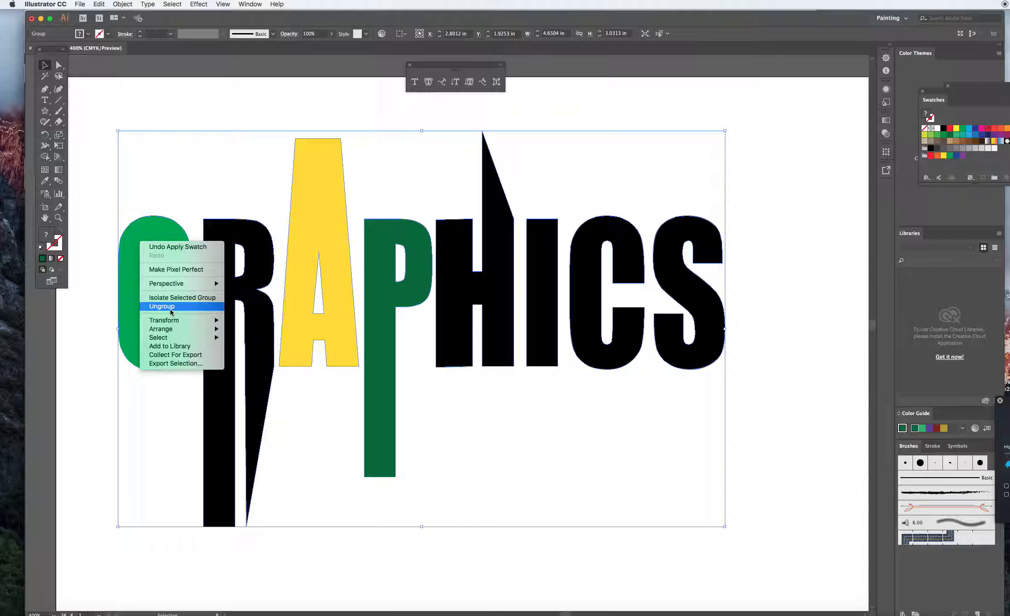
pyautogui.click(172, 311)
# Tilt the letters G and A slightly counterclockwise and the letter R slightly clockwise.
pyautogui.click(124, 214)
pyautogui.click(131, 229)
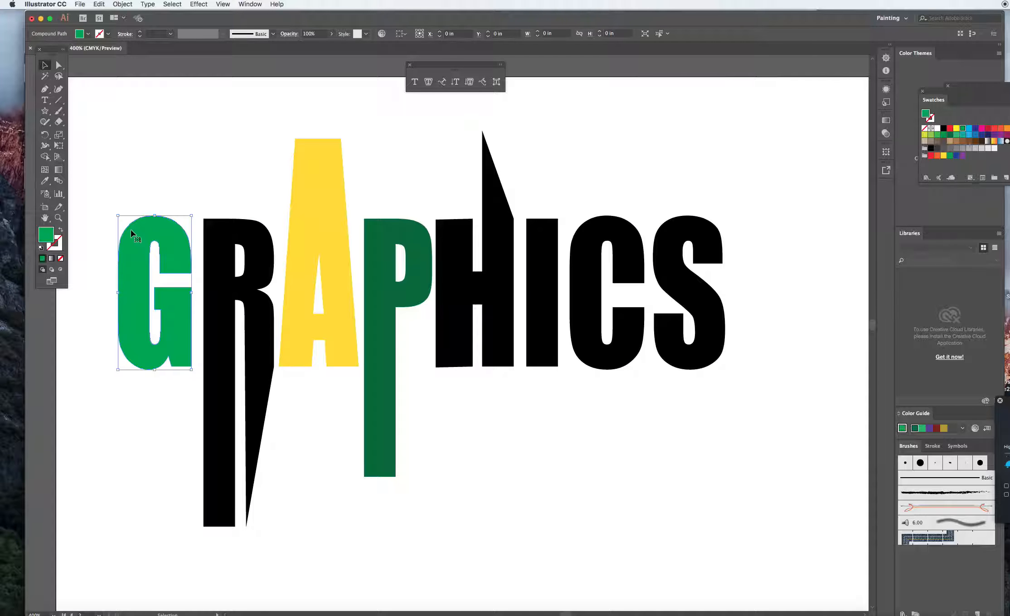
pyautogui.moveTo(114, 210); pyautogui.dragTo(100, 222)
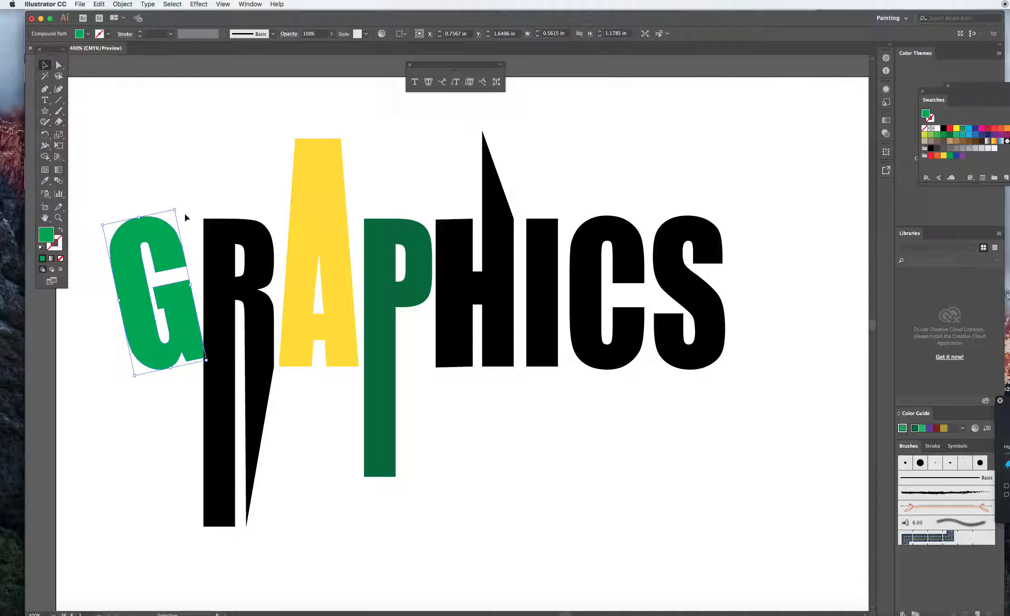
pyautogui.click(199, 216)
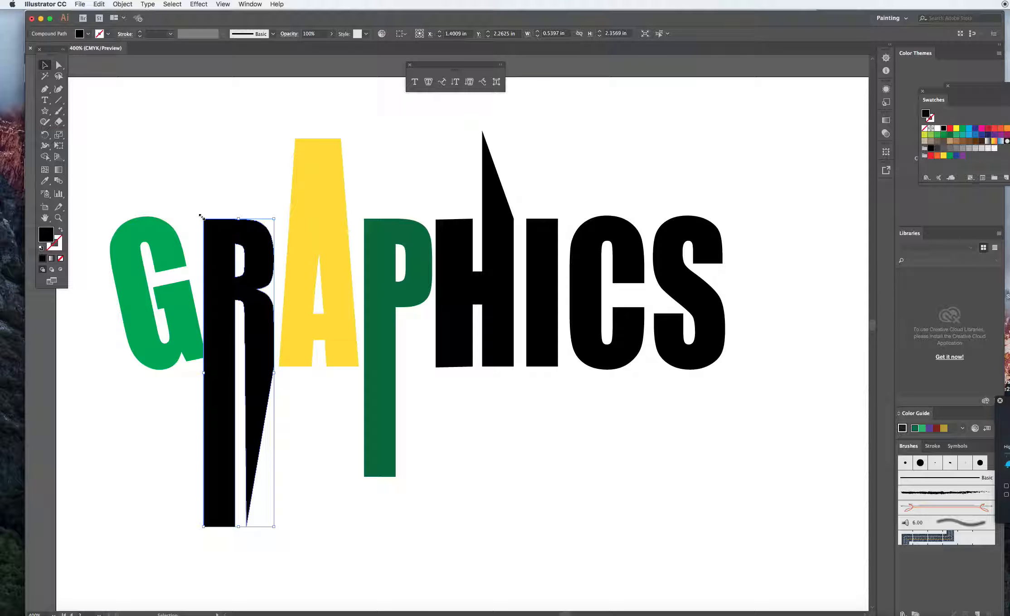
pyautogui.moveTo(202, 214); pyautogui.dragTo(224, 210)
pyautogui.click(313, 171)
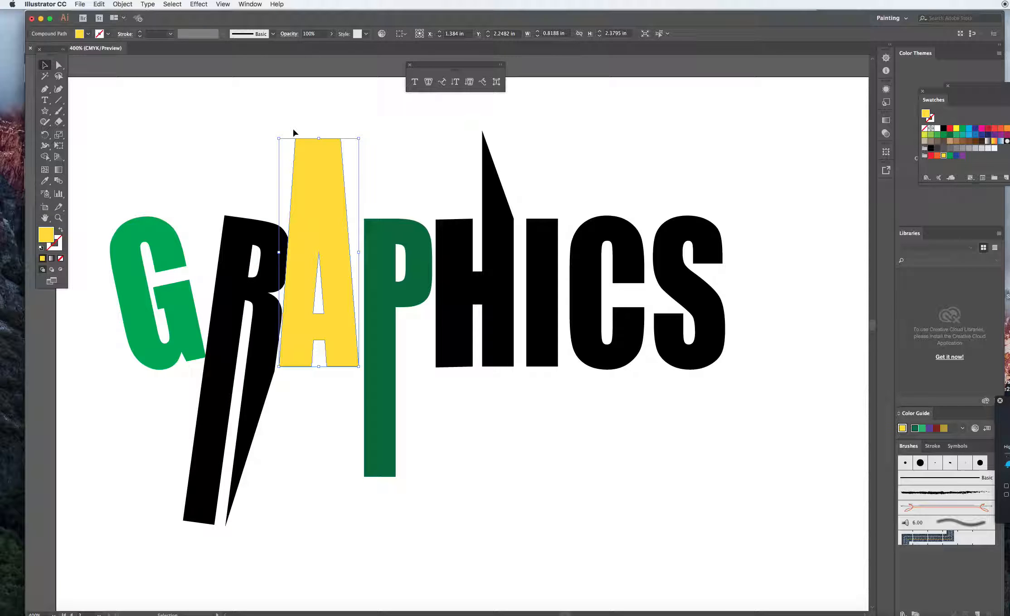
pyautogui.moveTo(274, 135); pyautogui.dragTo(255, 144)
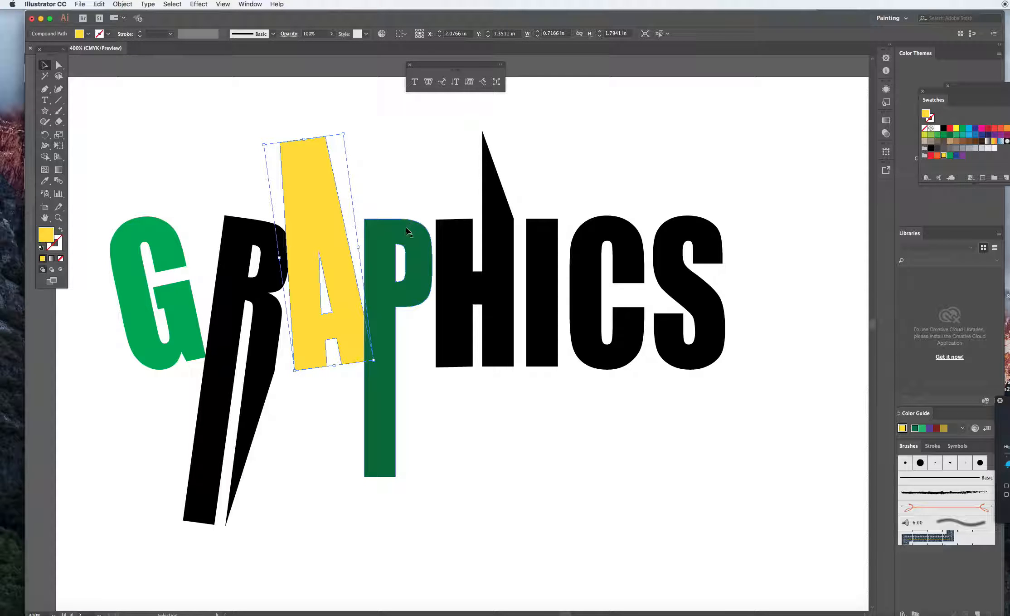
# Tilt the letter P slightly clockwise and shift it down and left so it overlaps the A.
pyautogui.click(400, 238)
pyautogui.moveTo(360, 210); pyautogui.dragTo(384, 206)
pyautogui.moveTo(389, 249); pyautogui.dragTo(367, 259)
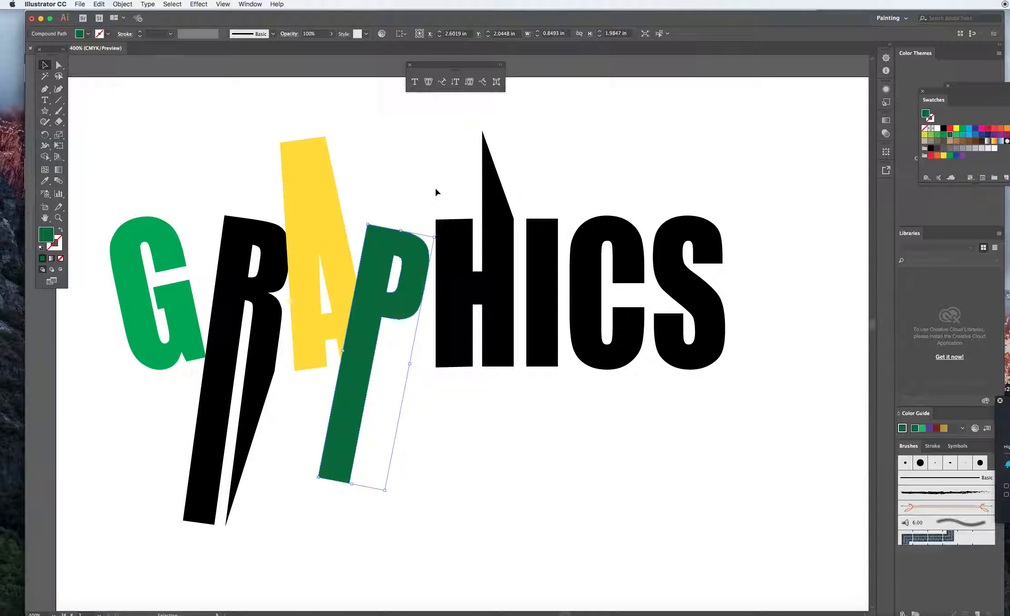
# Move the H up and left over the P's edge, and the I down and left beside the H.
pyautogui.moveTo(459, 240); pyautogui.dragTo(423, 214)
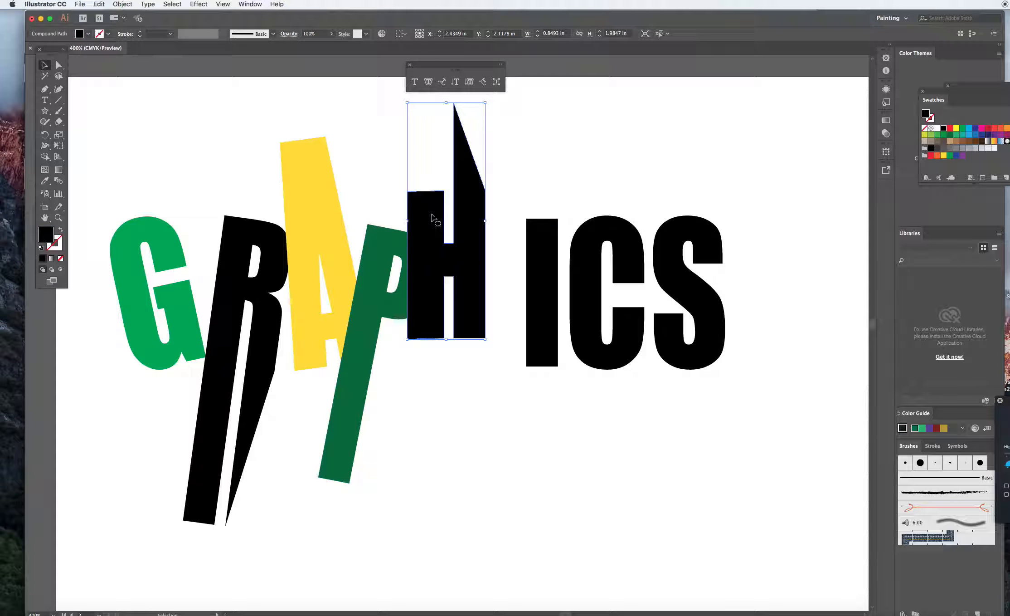
pyautogui.moveTo(529, 252); pyautogui.dragTo(493, 277)
pyautogui.click(533, 163)
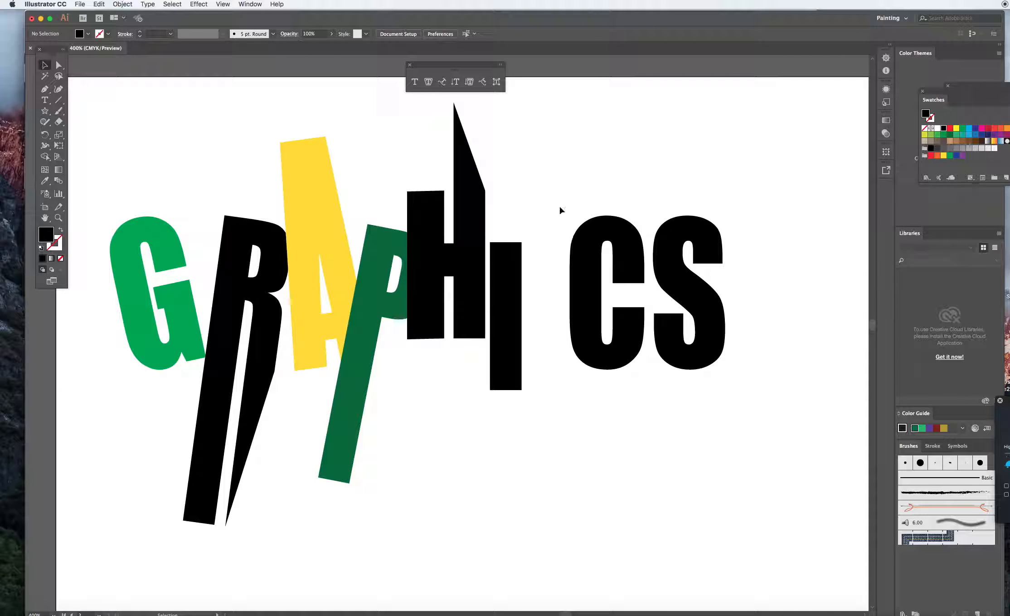
# Fit the artboard in view, then group the partly coloured GRAPHICS lettering and scale it down to just over half its size.
pyautogui.click(222, 4)
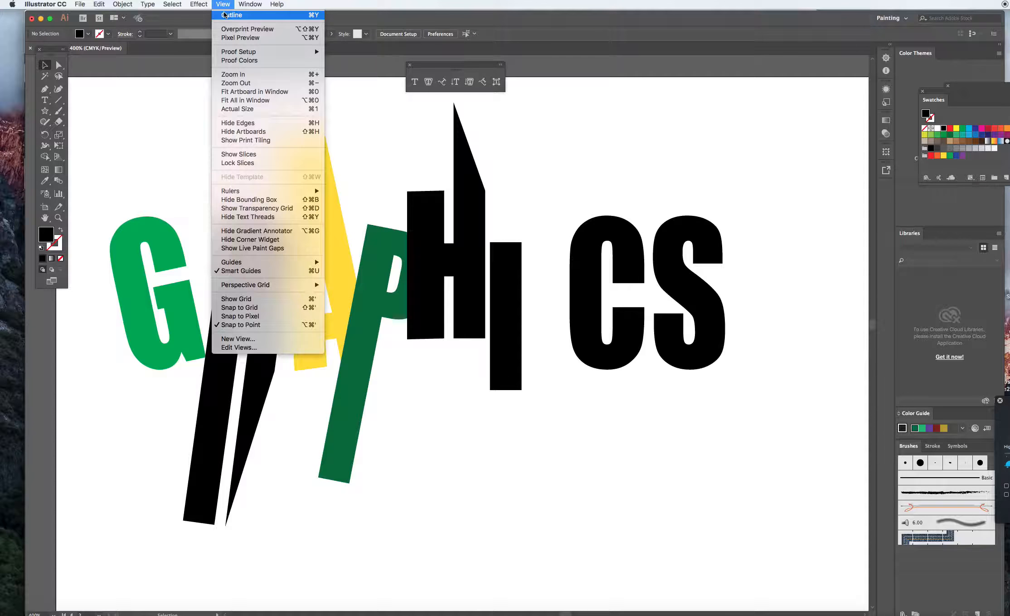
pyautogui.click(237, 92)
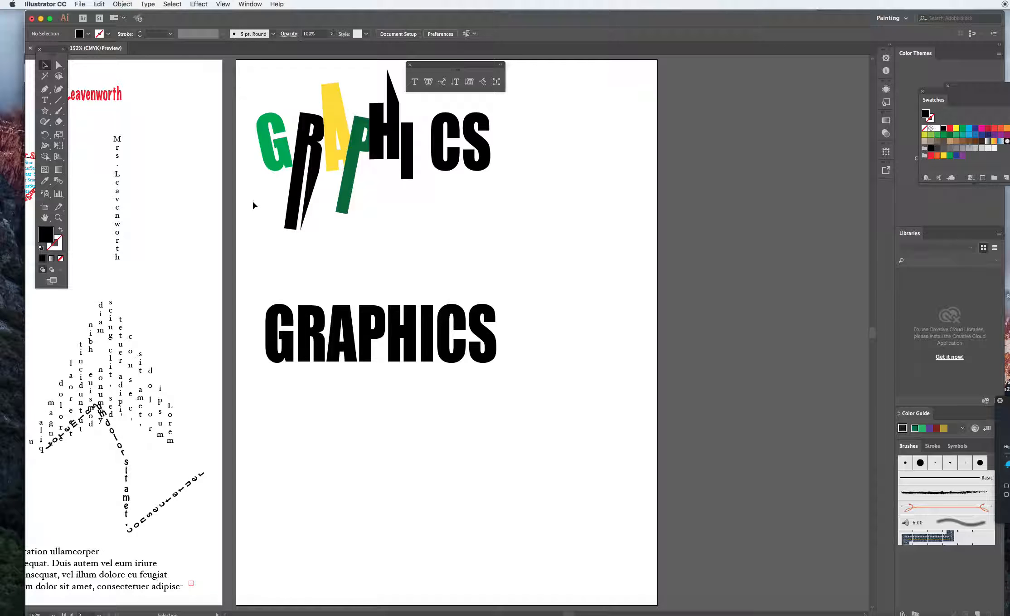
pyautogui.moveTo(256, 89); pyautogui.dragTo(506, 193)
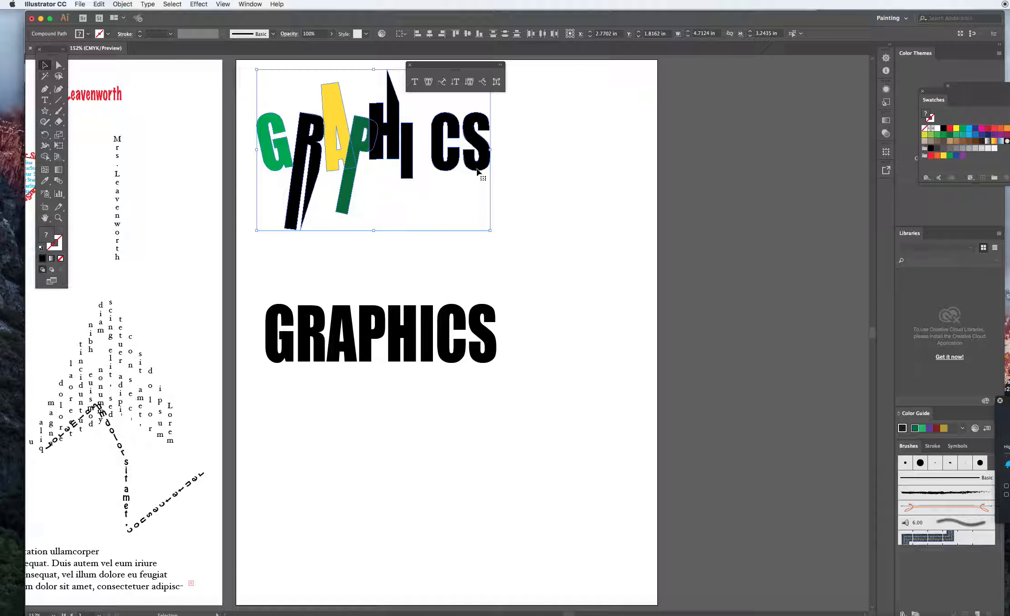
pyautogui.press('super+g')
pyautogui.moveTo(491, 231); pyautogui.dragTo(387, 144)
pyautogui.click(434, 154)
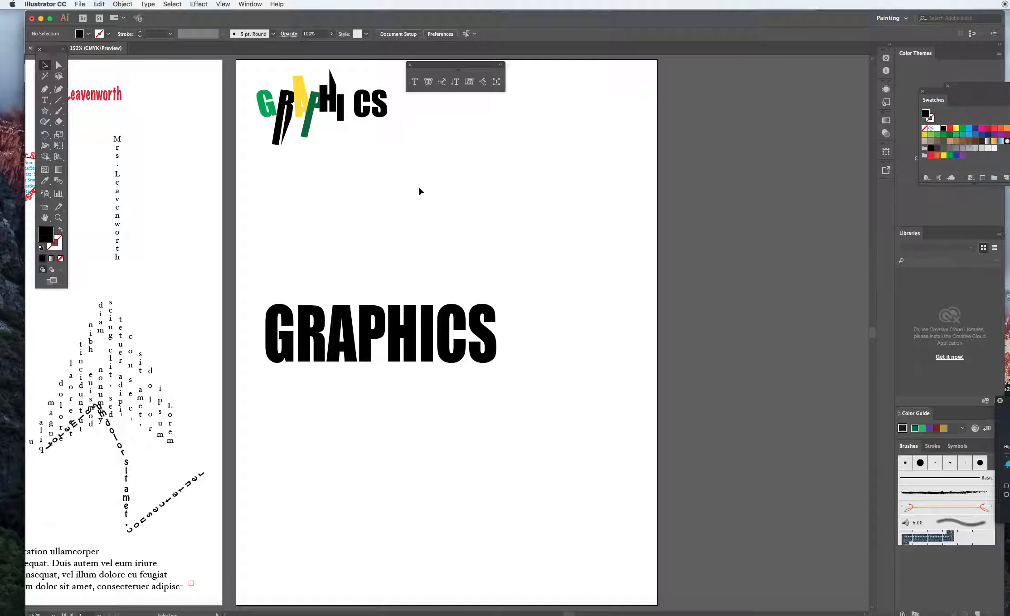
# Move the plain GRAPHICS text up beneath the coloured lettering and place a copy of it across the artboard's upper right edge.
pyautogui.moveTo(264, 282); pyautogui.dragTo(495, 410)
pyautogui.moveTo(412, 315); pyautogui.dragTo(405, 225)
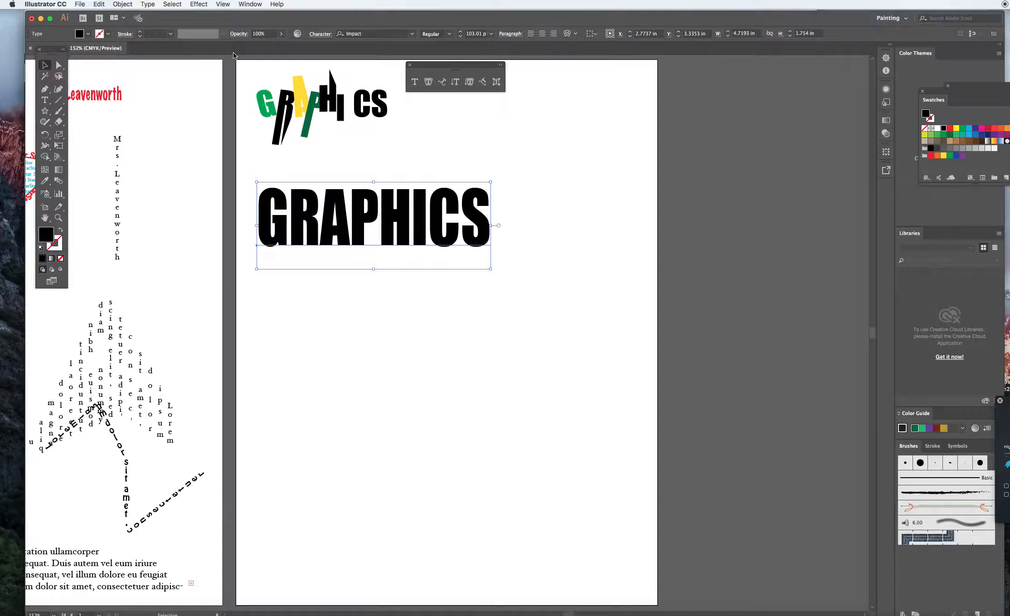
pyautogui.press('super+c')
pyautogui.press('super+v')
pyautogui.moveTo(351, 297); pyautogui.dragTo(608, 67)
# Convert the plain GRAPHICS text beneath the coloured lettering to outlines.
pyautogui.click(328, 208)
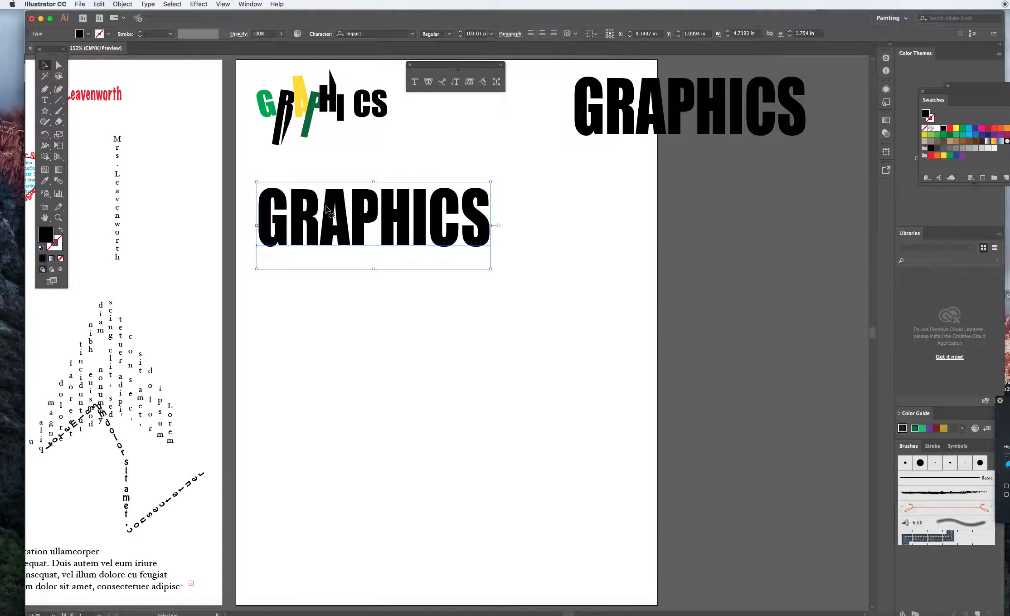
pyautogui.click(144, 5)
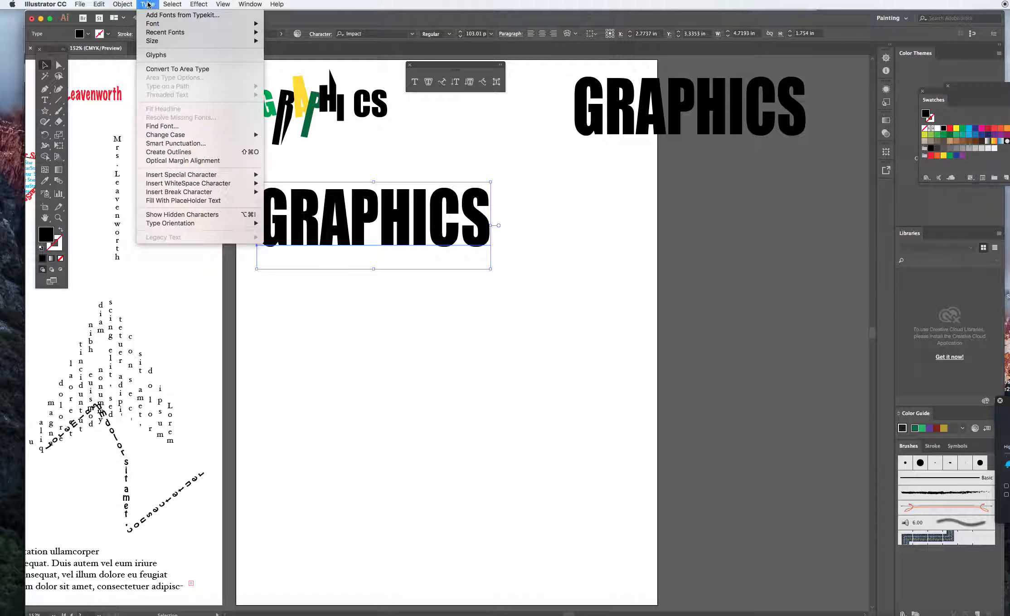
pyautogui.click(173, 153)
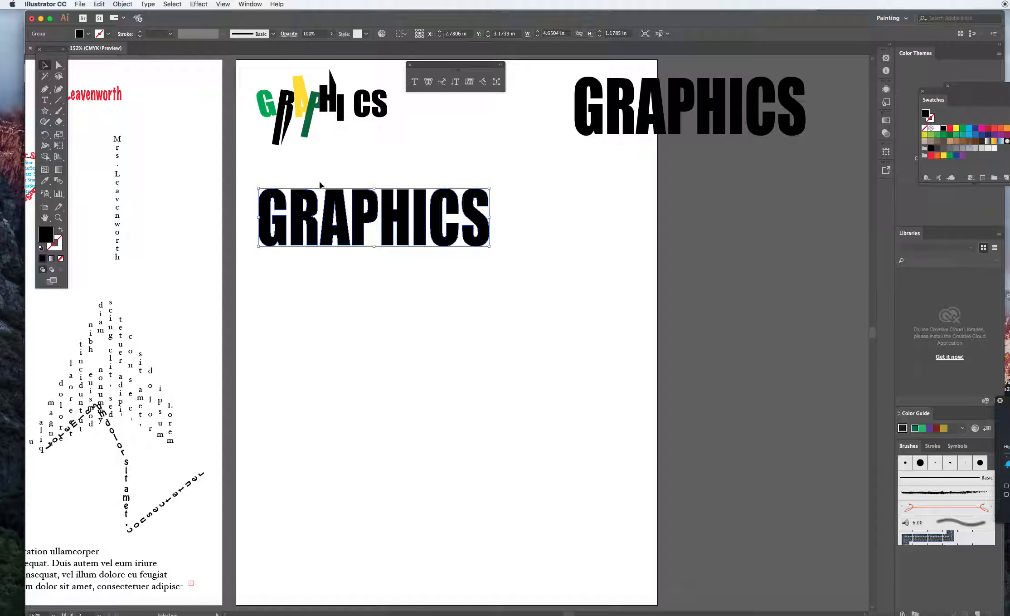
# Ungroup the newly outlined GRAPHICS lettering and select the letter R on its own.
pyautogui.rightClick(418, 214)
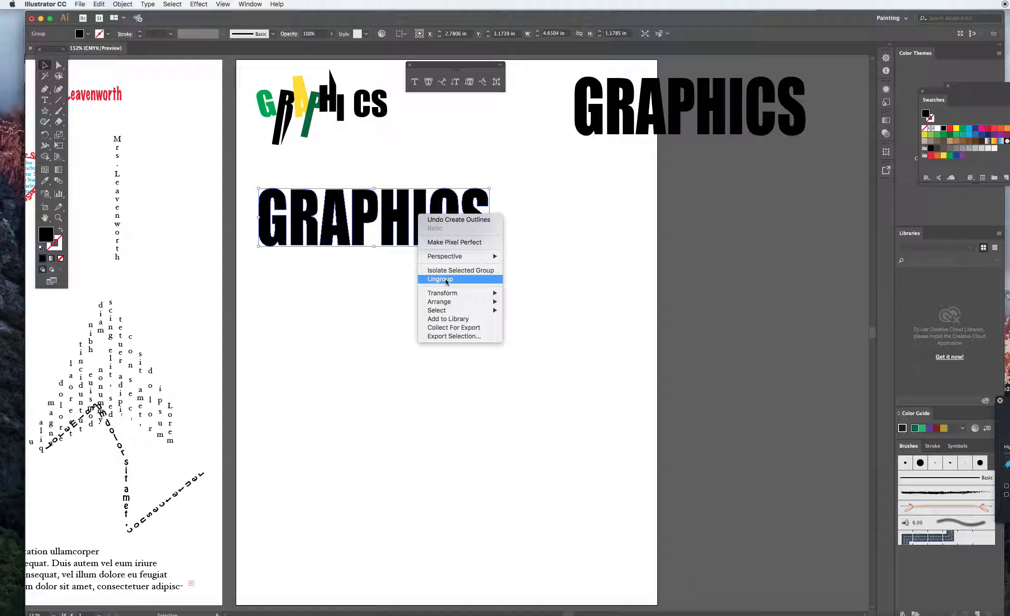
pyautogui.click(442, 171)
pyautogui.click(442, 170)
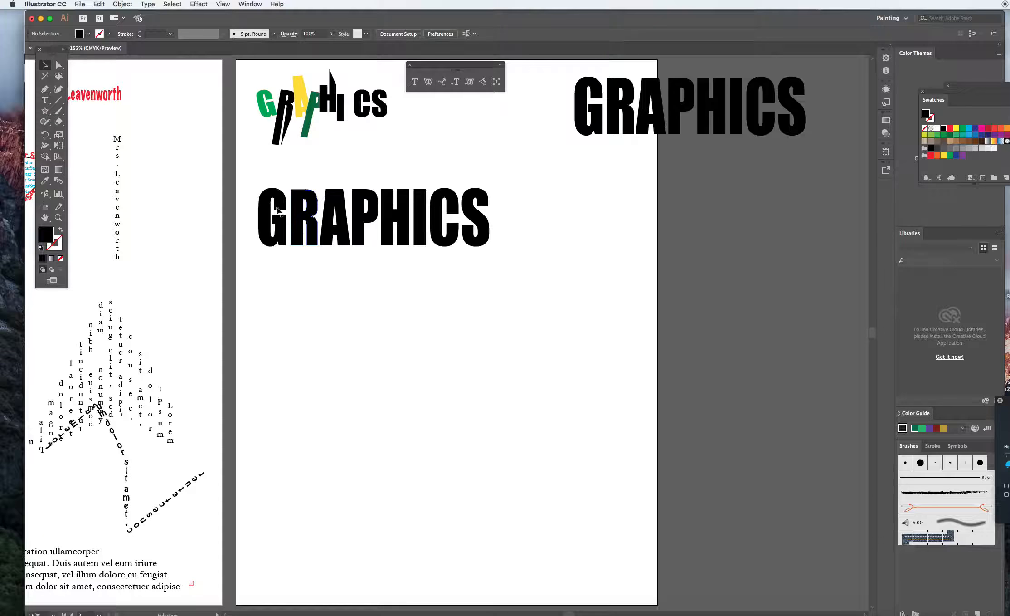
pyautogui.click(59, 65)
pyautogui.click(303, 215)
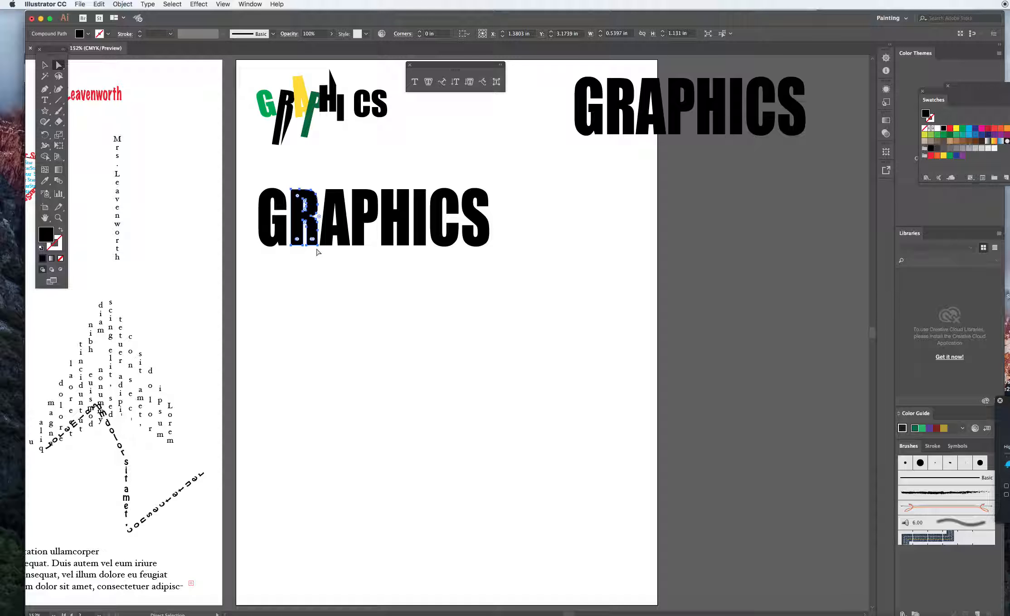
pyautogui.click(44, 65)
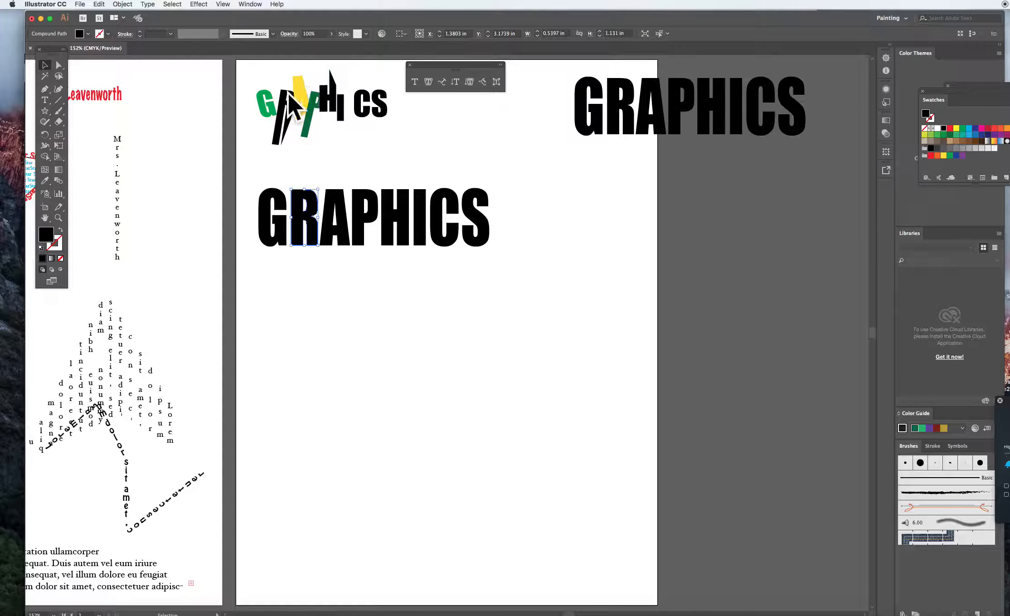
# Group all the letters of the black outlined GRAPHICS word back together.
pyautogui.moveTo(256, 182); pyautogui.dragTo(466, 274)
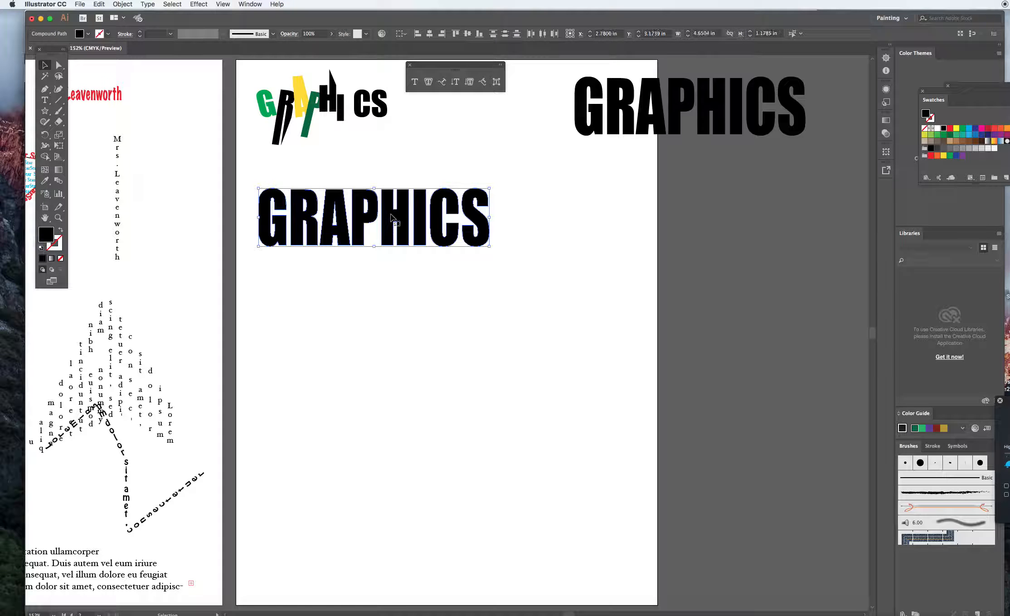
pyautogui.rightClick(404, 218)
pyautogui.moveTo(432, 306)
pyautogui.click(326, 315)
pyautogui.press('super+g')
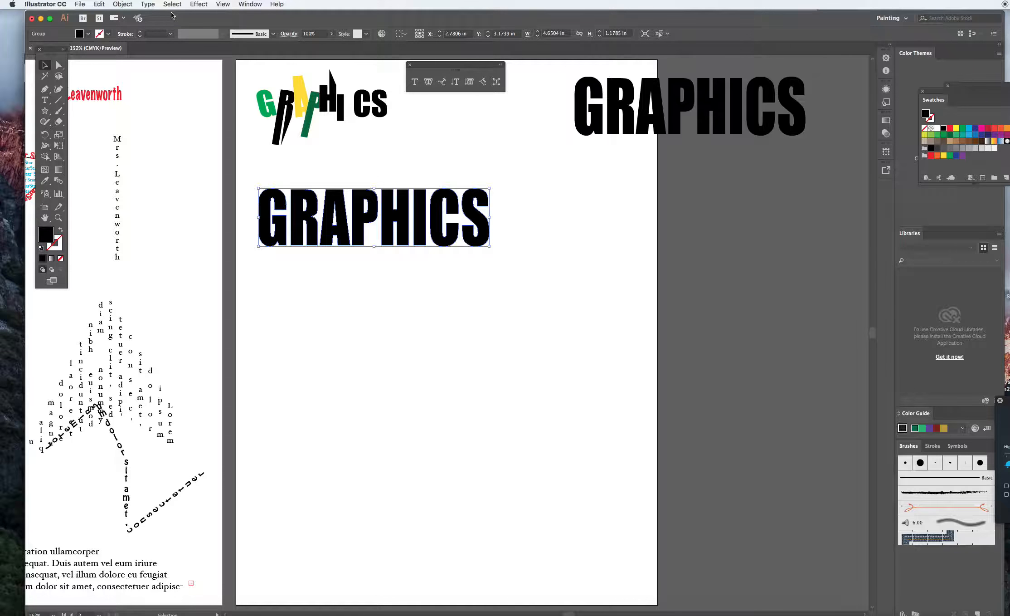
# Apply a horizontal Arc Lower warp to the grouped black GRAPHICS lettering with -48% bend and 3% horizontal distortion.
pyautogui.click(173, 4)
pyautogui.moveTo(206, 6)
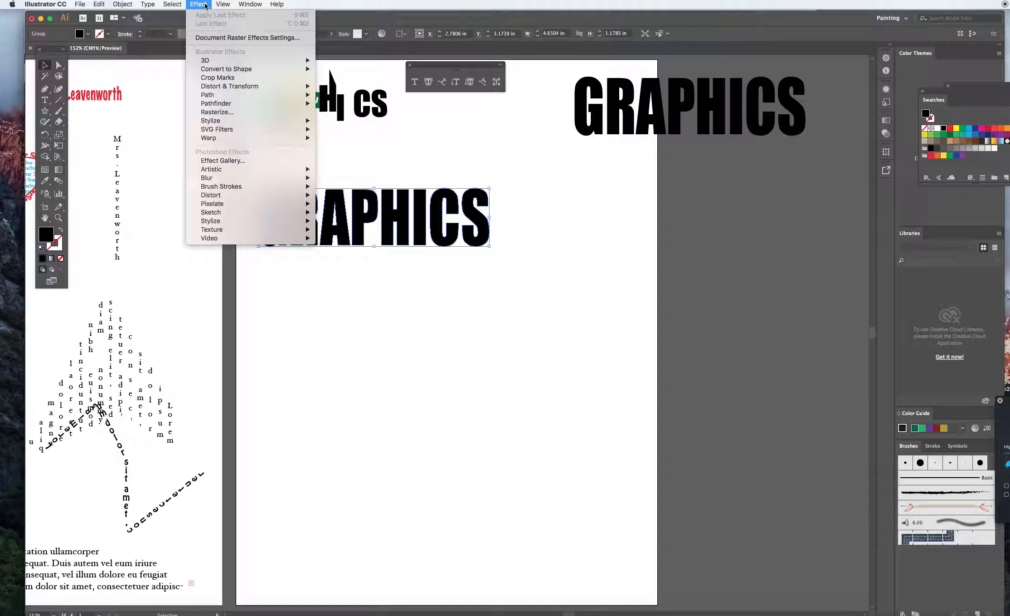
pyautogui.moveTo(211, 139)
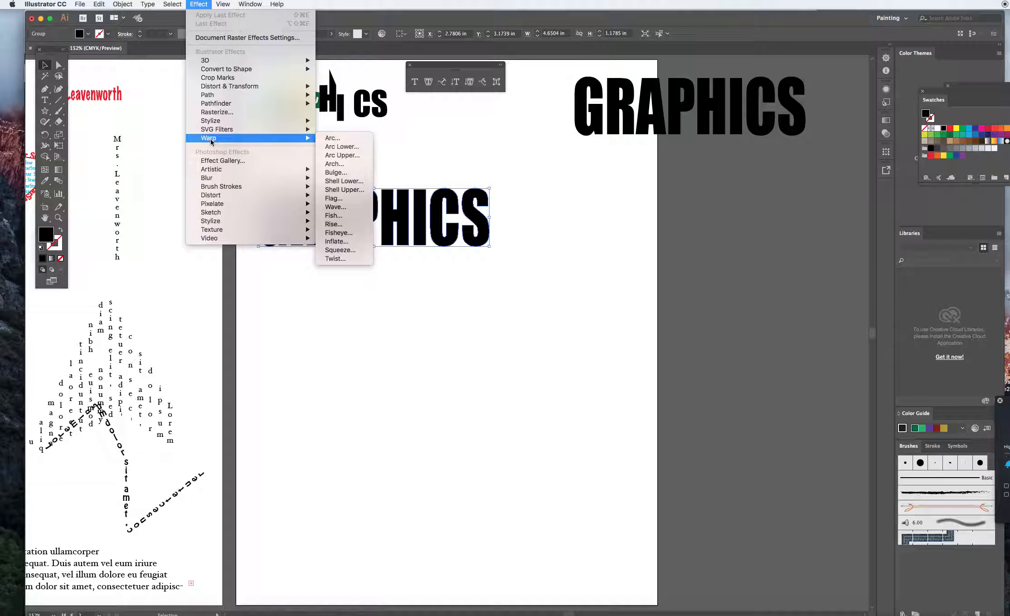
pyautogui.click(332, 139)
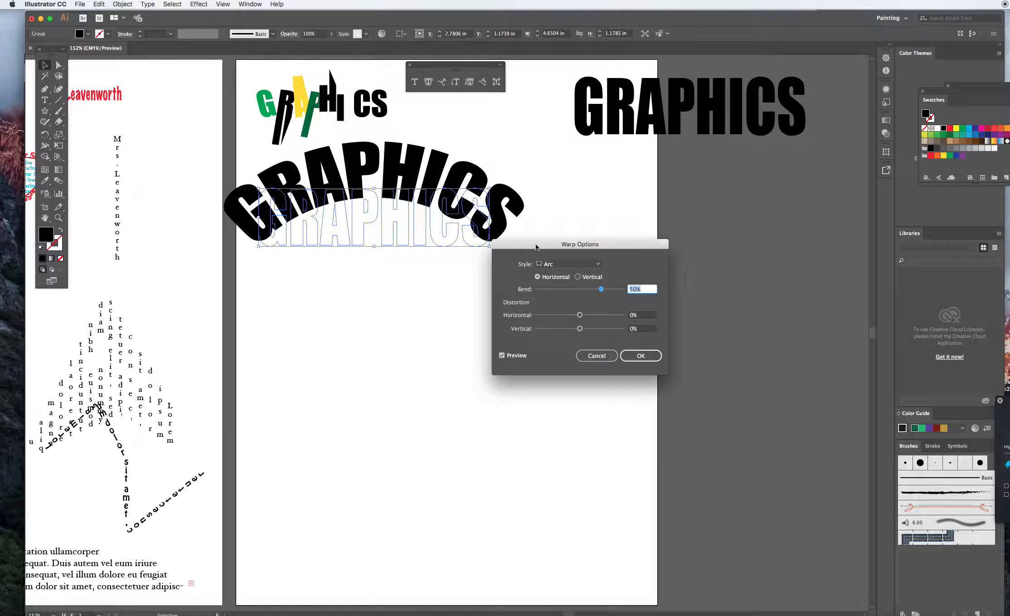
pyautogui.moveTo(536, 247); pyautogui.dragTo(589, 83)
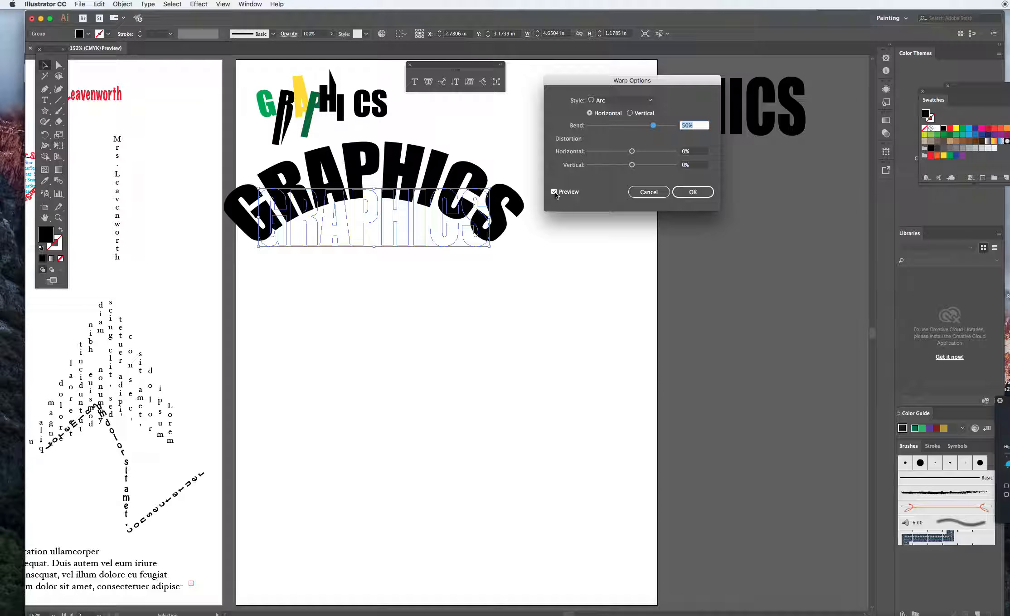
pyautogui.moveTo(633, 151)
pyautogui.mouseDown()
pyautogui.moveTo(663, 151)
pyautogui.moveTo(601, 152)
pyautogui.moveTo(651, 154)
pyautogui.moveTo(635, 153)
pyautogui.mouseUp()
pyautogui.click(603, 101)
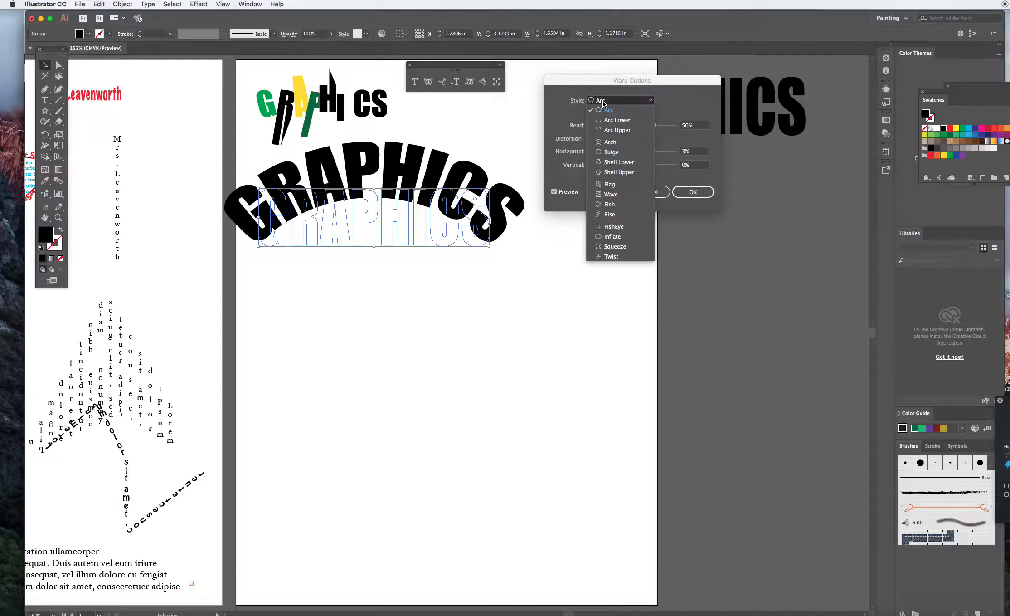
pyautogui.click(612, 120)
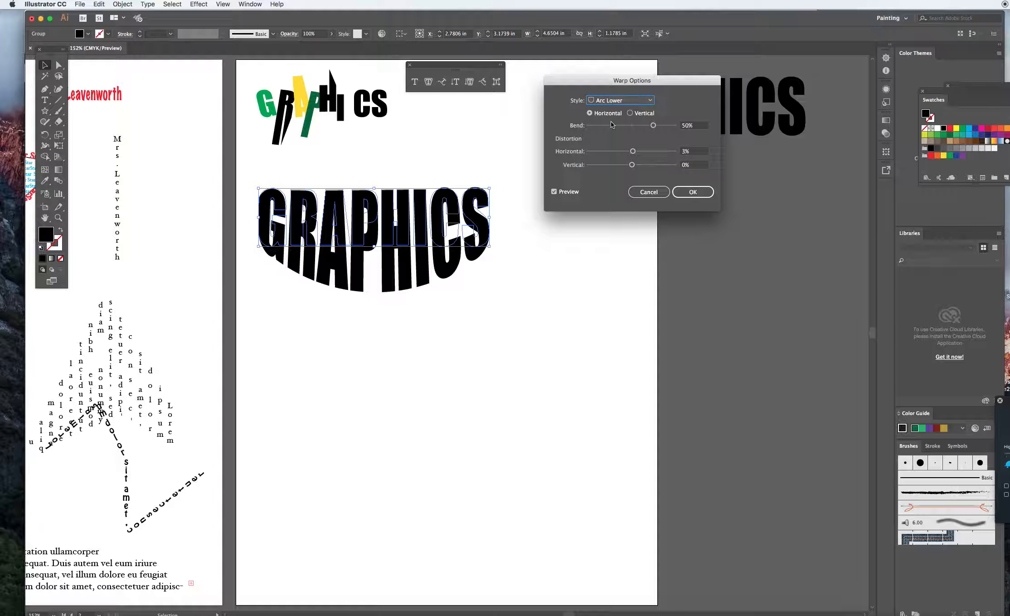
pyautogui.moveTo(634, 151); pyautogui.dragTo(611, 129)
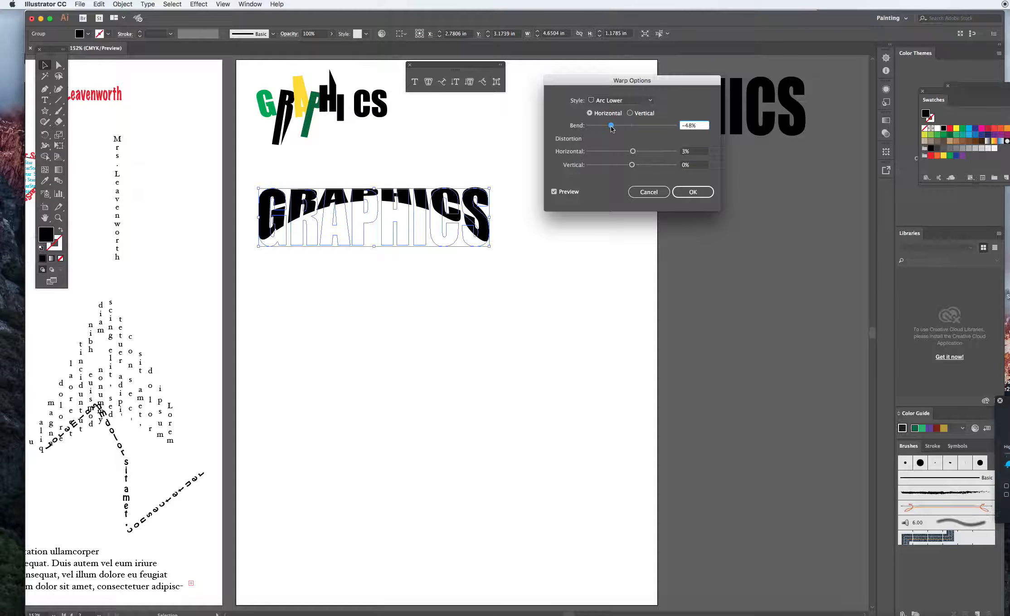
pyautogui.click(700, 195)
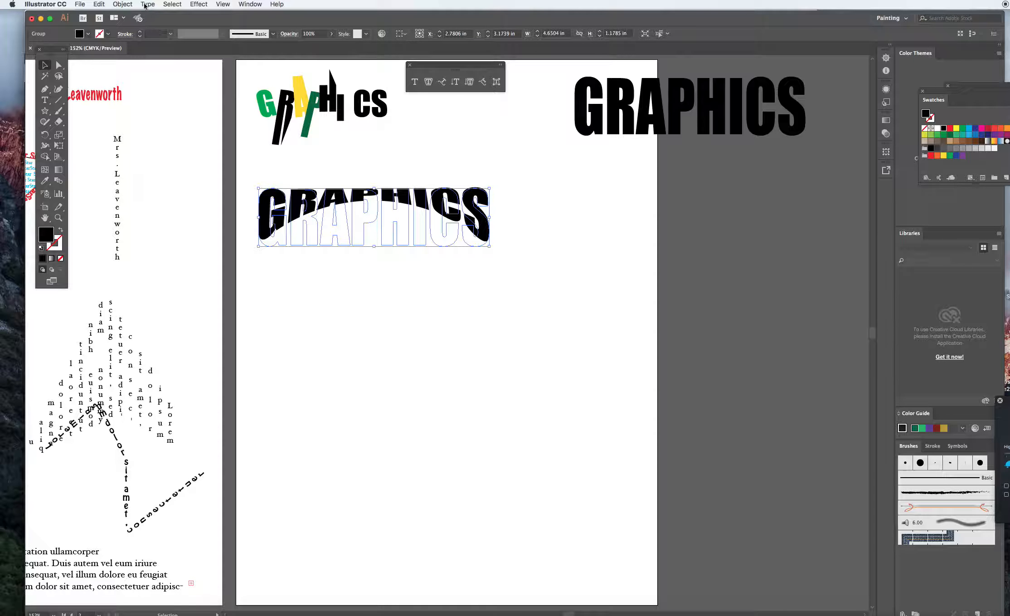
# Expand the appearance of the warped GRAPHICS lettering so its outlines follow the warped shape.
pyautogui.click(130, 4)
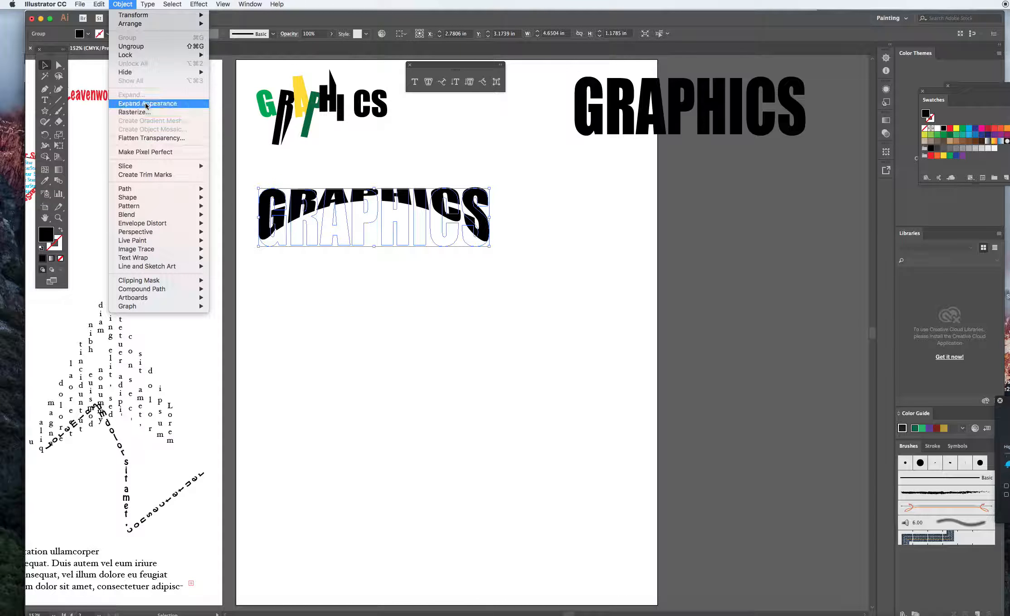
pyautogui.click(145, 105)
pyautogui.click(370, 154)
pyautogui.moveTo(251, 180); pyautogui.dragTo(515, 307)
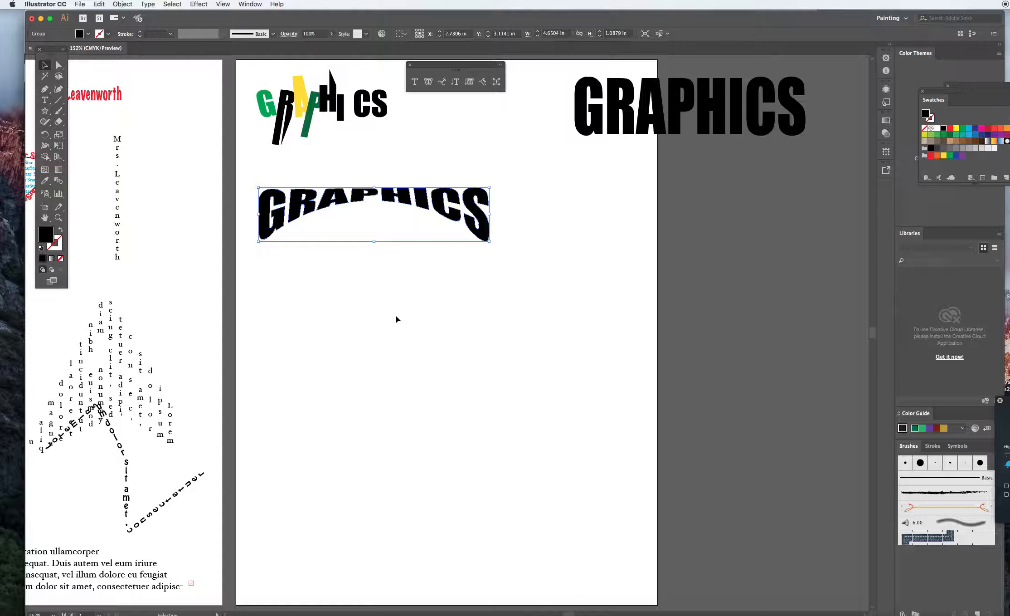
pyautogui.click(587, 158)
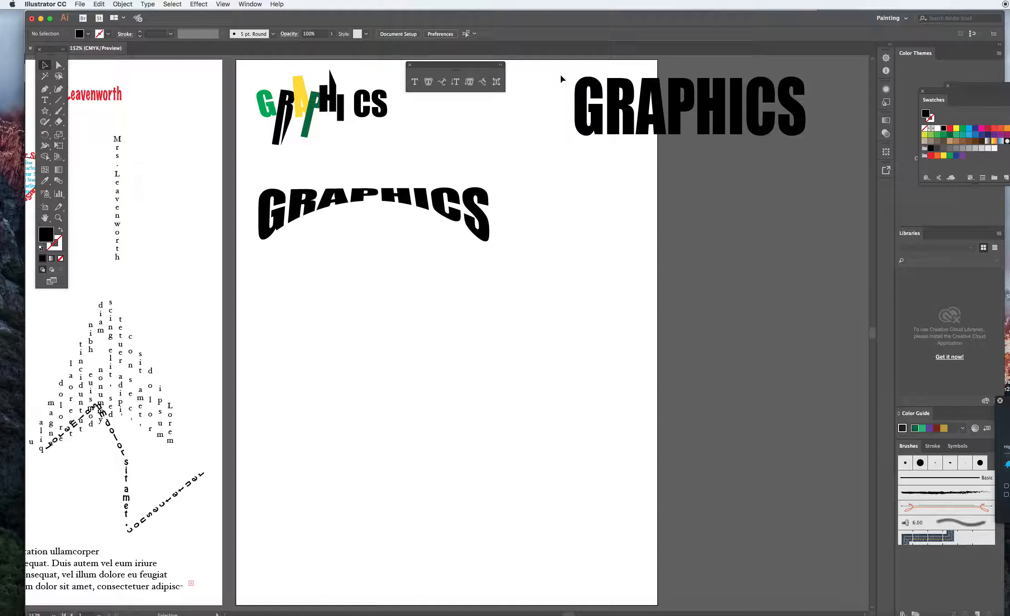
# Move the spare GRAPHICS text directly below the warped lettering and adjust its height to a 101.4 pt font size.
pyautogui.moveTo(561, 74); pyautogui.dragTo(762, 159)
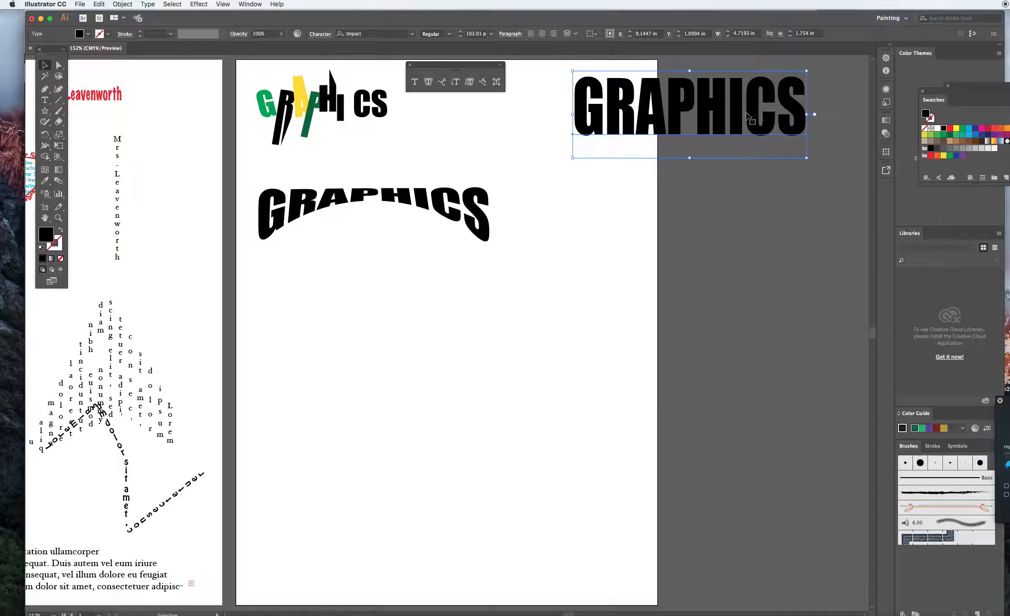
pyautogui.moveTo(748, 117); pyautogui.dragTo(421, 281)
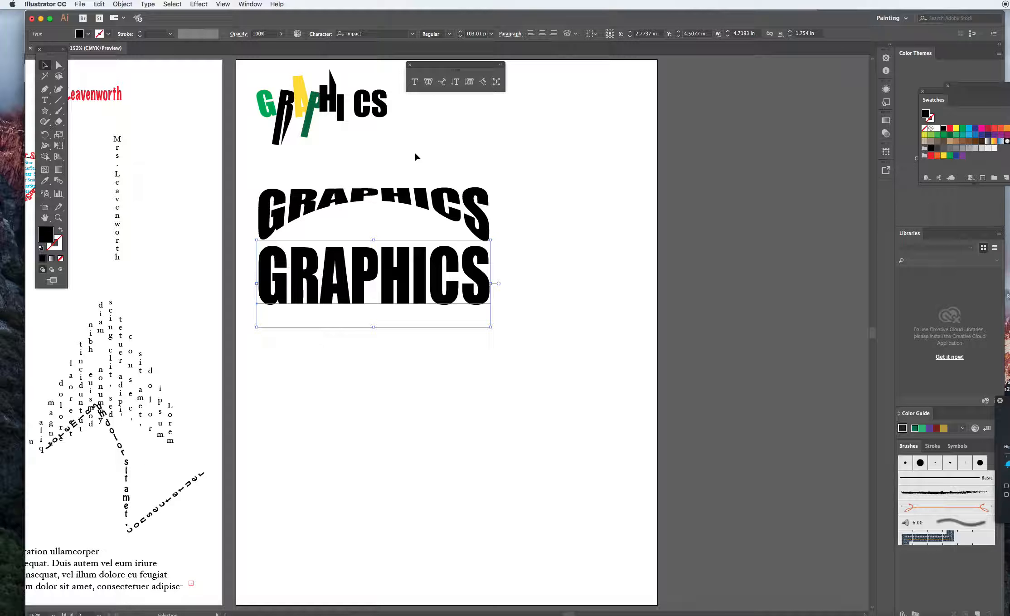
pyautogui.moveTo(373, 240); pyautogui.dragTo(374, 282)
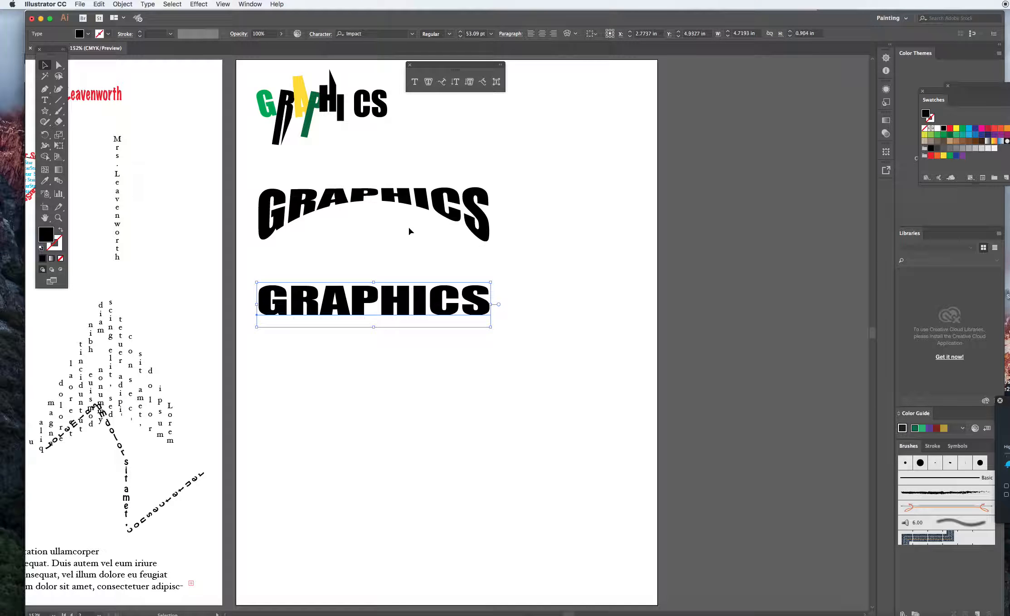
pyautogui.moveTo(373, 282); pyautogui.dragTo(374, 244)
pyautogui.click(384, 161)
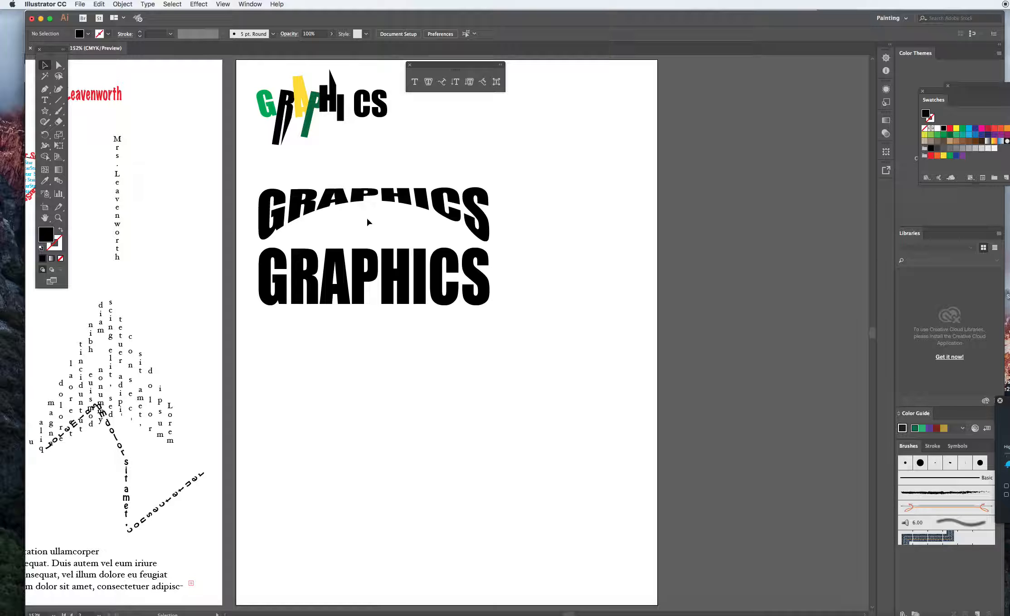
# Duplicate the plain GRAPHICS text and place the copy across the artboard's right edge.
pyautogui.click(398, 275)
pyautogui.press('a')
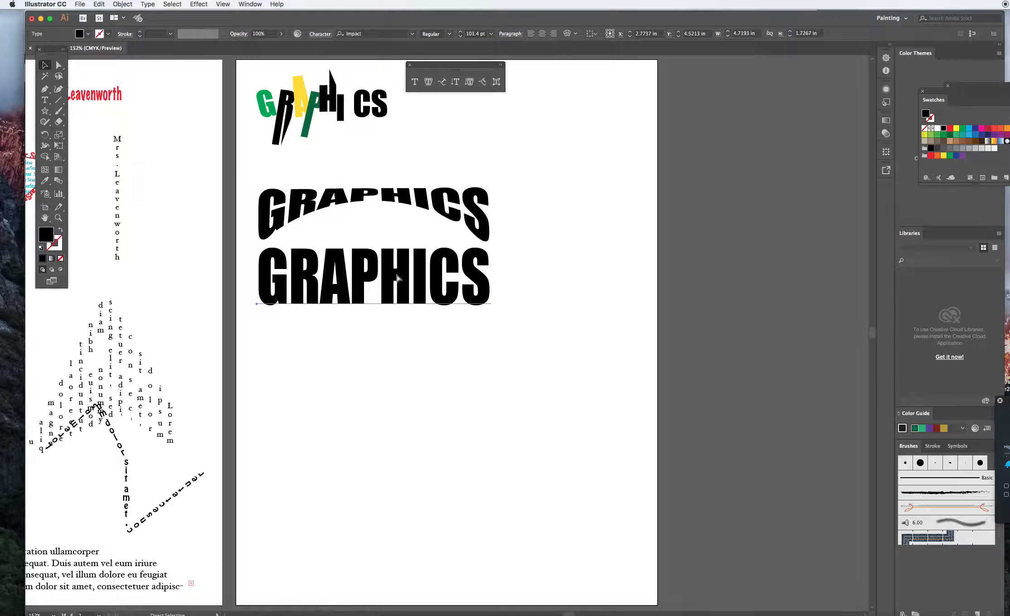
pyautogui.moveTo(398, 277); pyautogui.dragTo(745, 202)
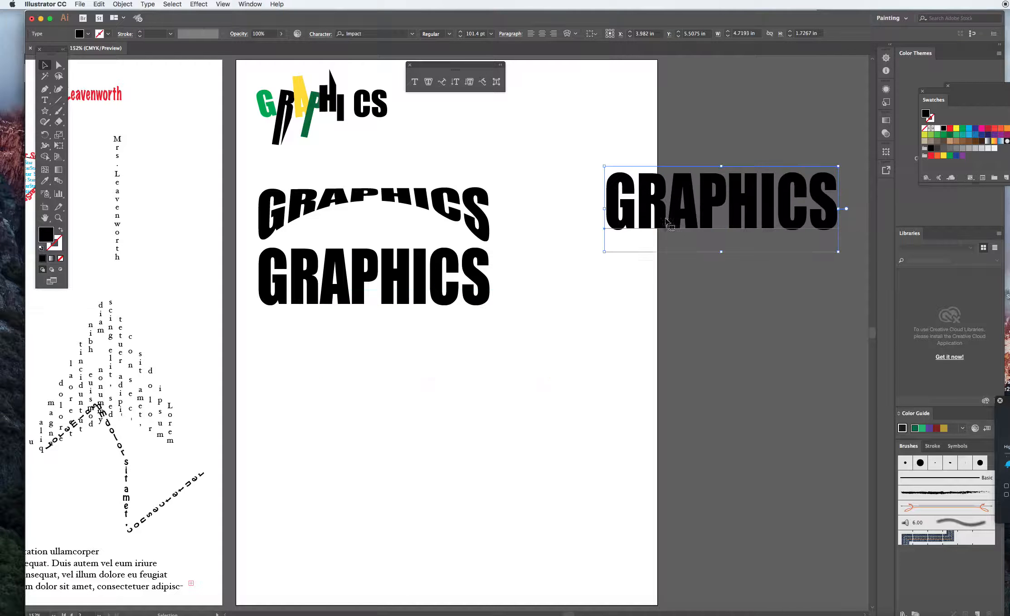
# Shift the GRAPHICS copy at the artboard's right edge slightly up and left and convert it to outlines.
pyautogui.click(414, 277)
pyautogui.click(124, 4)
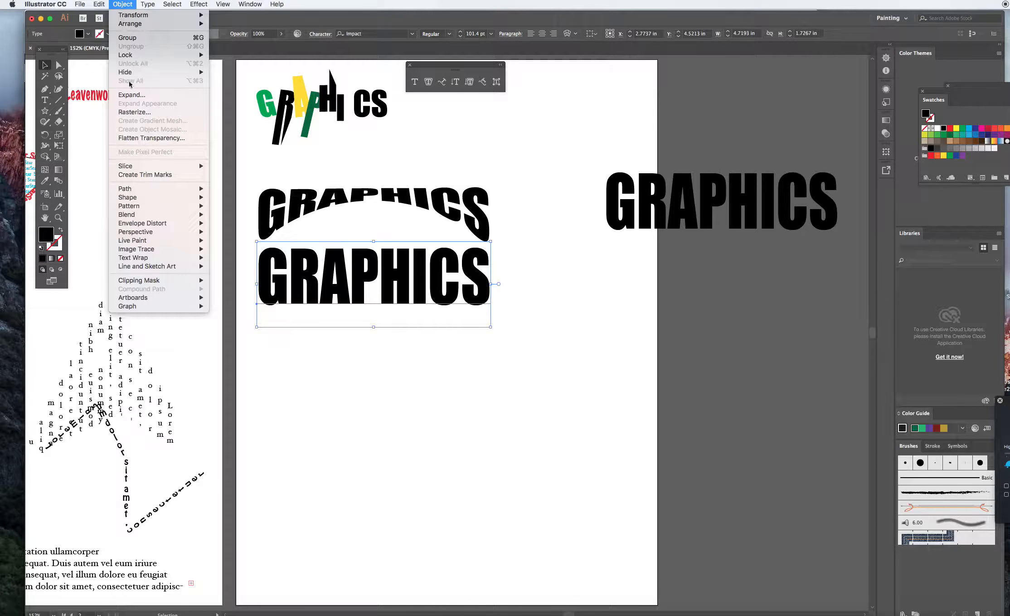
pyautogui.click(352, 263)
pyautogui.rightClick(349, 259)
pyautogui.click(361, 264)
pyautogui.moveTo(372, 327); pyautogui.dragTo(643, 183)
pyautogui.rightClick(383, 288)
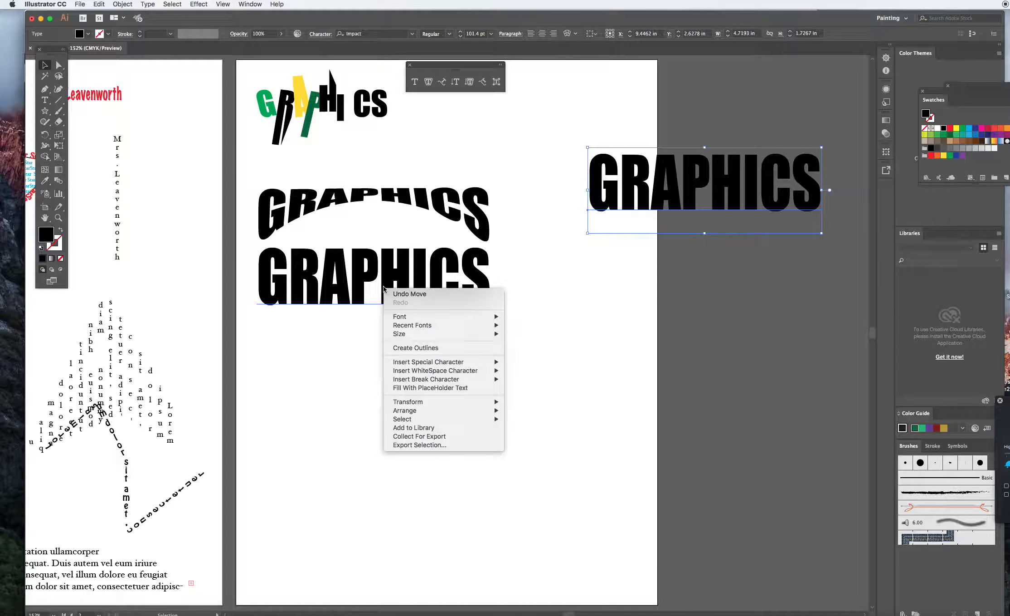
pyautogui.click(413, 350)
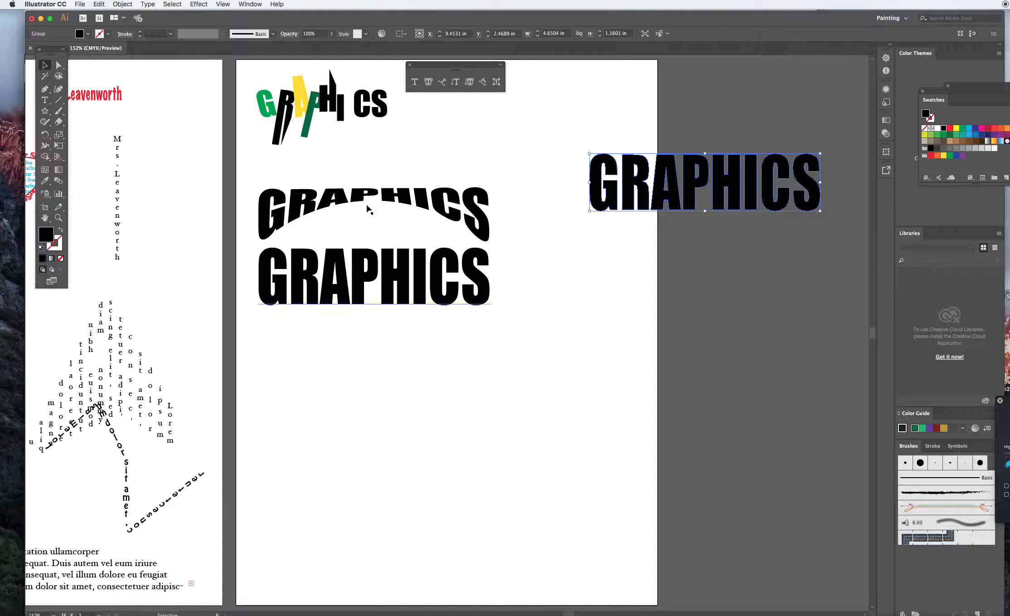
pyautogui.click(199, 4)
pyautogui.moveTo(207, 140)
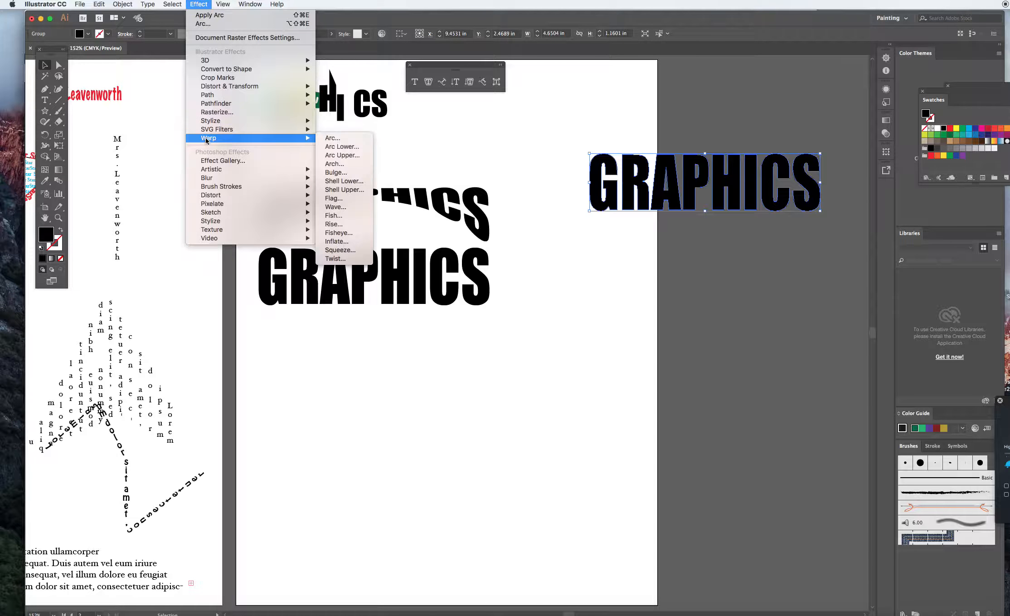
pyautogui.click(343, 155)
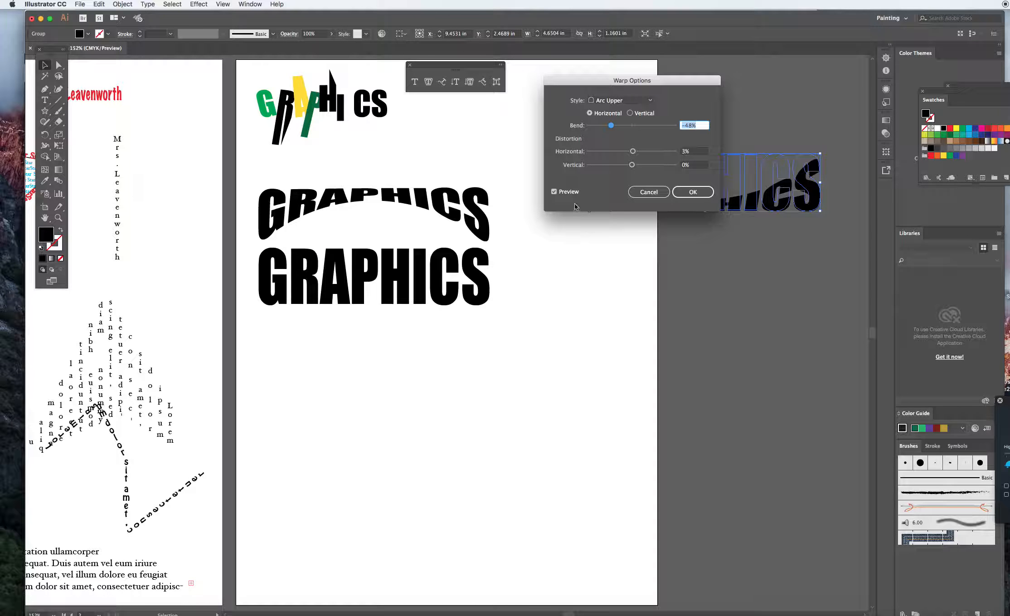
pyautogui.moveTo(611, 129)
pyautogui.mouseDown()
pyautogui.moveTo(648, 127)
pyautogui.moveTo(629, 127)
pyautogui.mouseUp()
pyautogui.moveTo(672, 85); pyautogui.dragTo(750, 67)
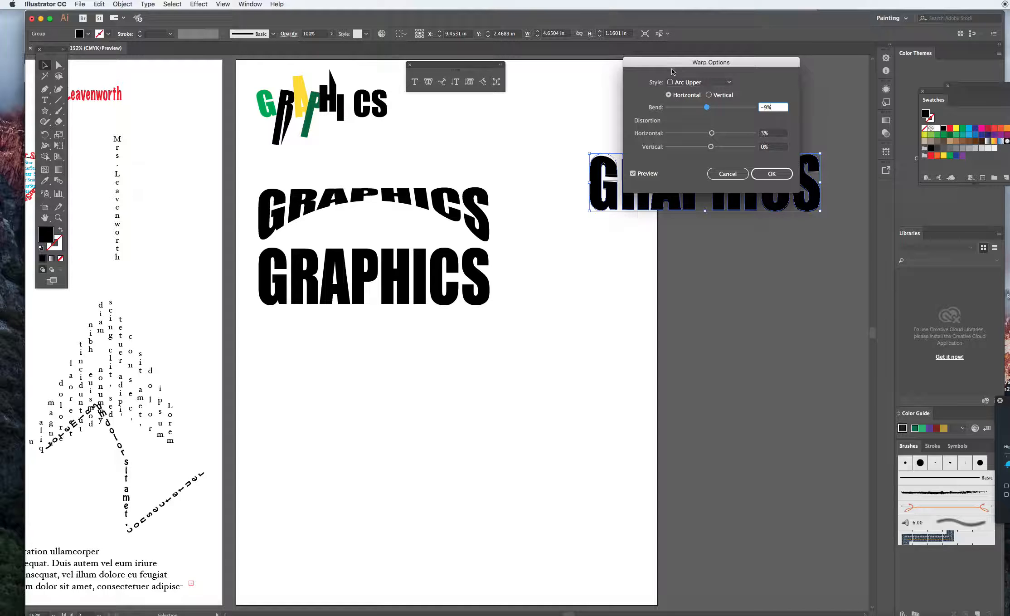
pyautogui.click(727, 174)
# Move the live GRAPHICS text down across the artboard's right edge and place the outlined copy directly below the warped lettering.
pyautogui.click(408, 265)
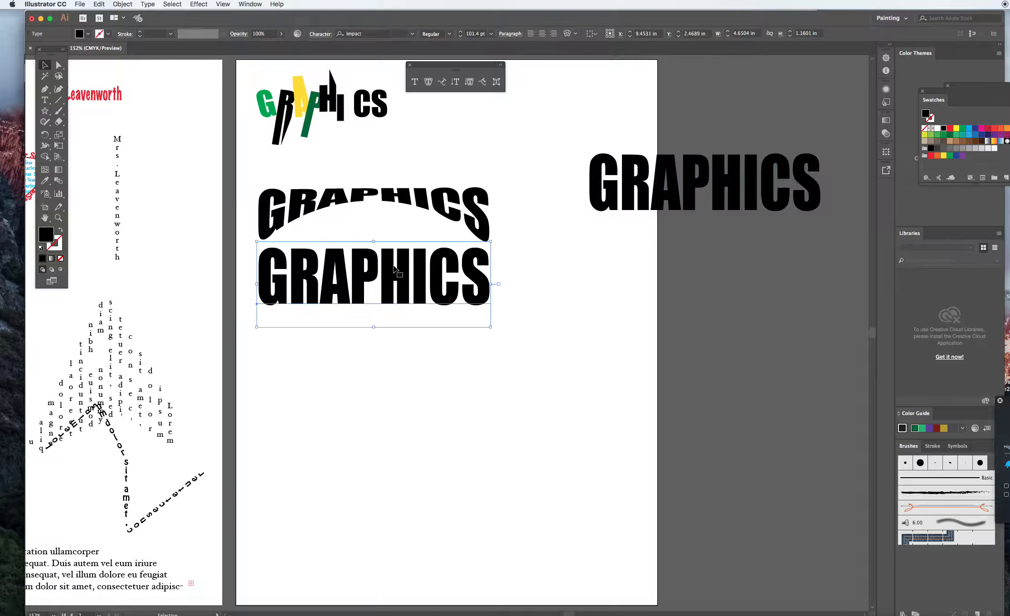
pyautogui.moveTo(334, 276); pyautogui.dragTo(681, 427)
pyautogui.moveTo(781, 204); pyautogui.dragTo(447, 295)
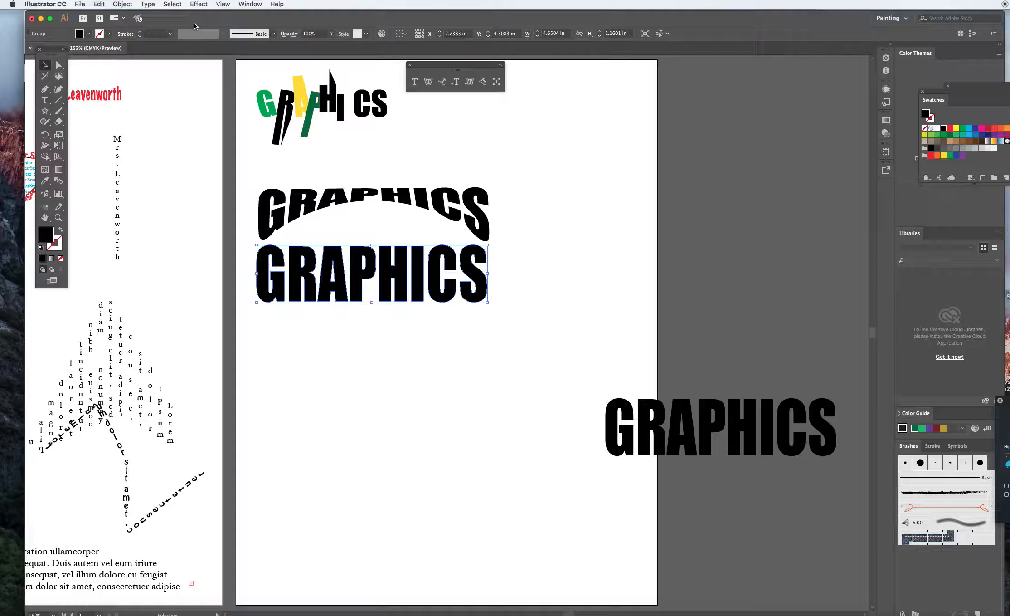
# Apply a horizontal Arc Upper warp with 47% bend to the outlined GRAPHICS copy below the warped lettering.
pyautogui.click(199, 5)
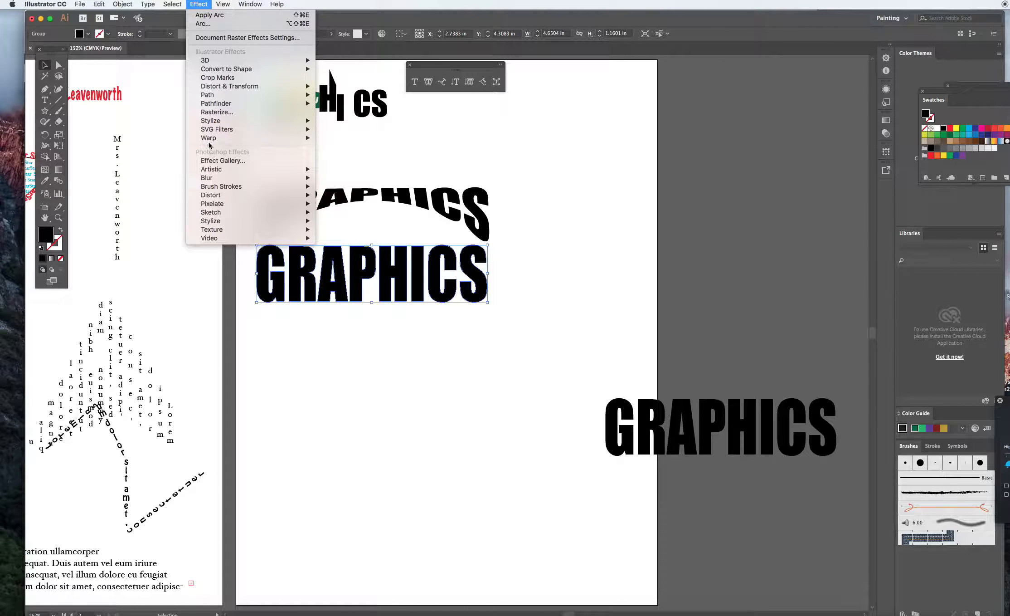
pyautogui.moveTo(239, 142)
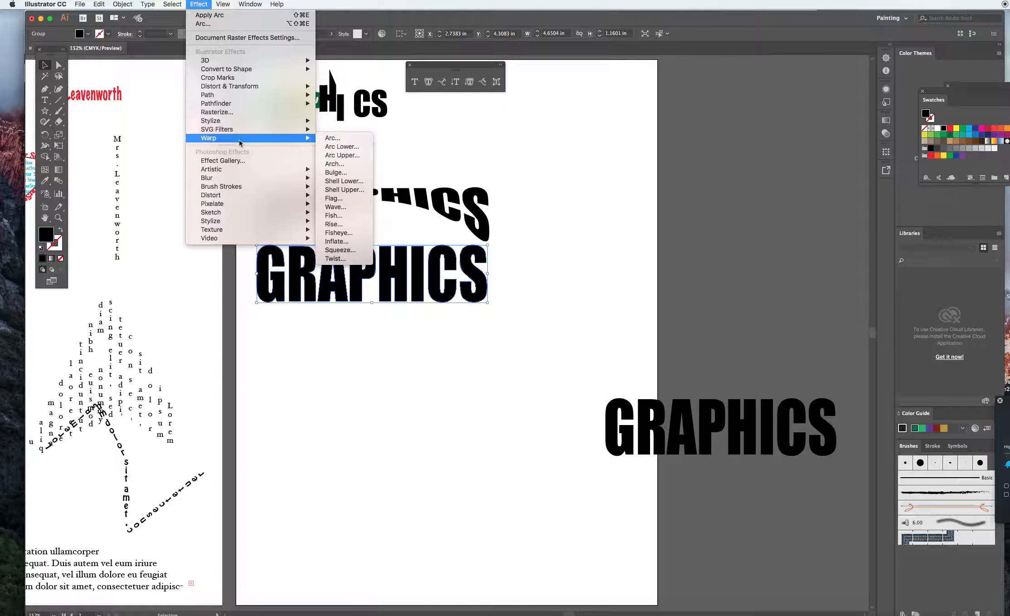
pyautogui.click(352, 157)
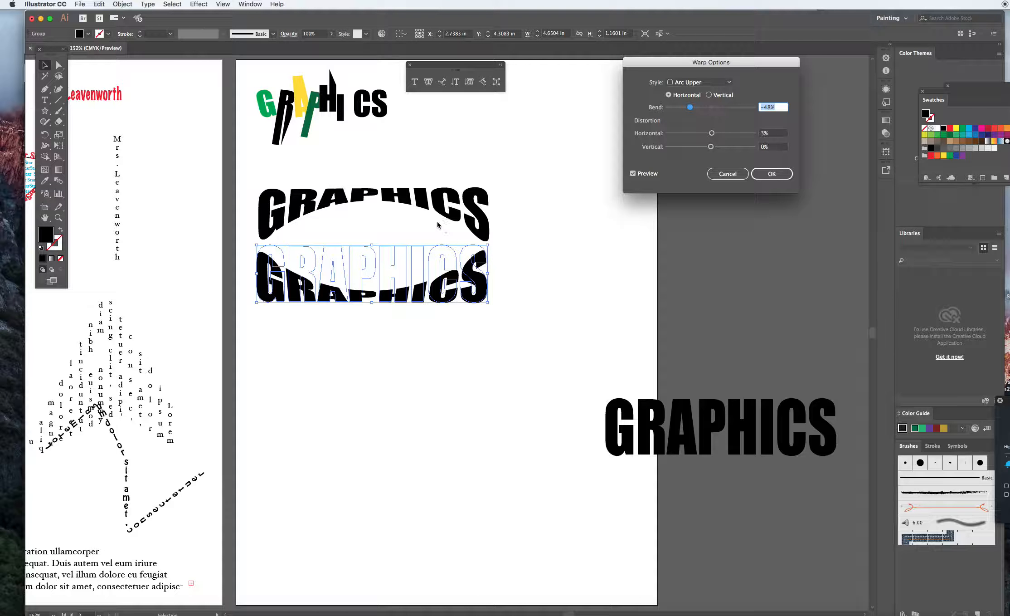
pyautogui.moveTo(691, 111); pyautogui.dragTo(732, 110)
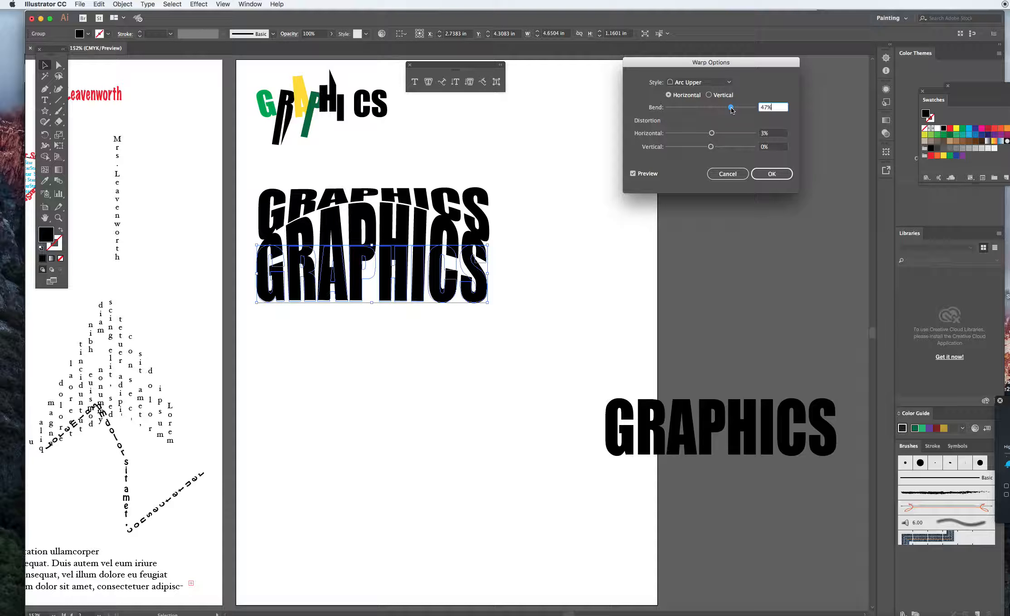
pyautogui.click(772, 174)
# Move the Arc Upper GRAPHICS lettering slightly down so it nests under the upper warped lettering without overlapping.
pyautogui.click(548, 273)
pyautogui.moveTo(434, 266); pyautogui.dragTo(433, 269)
pyautogui.click(526, 257)
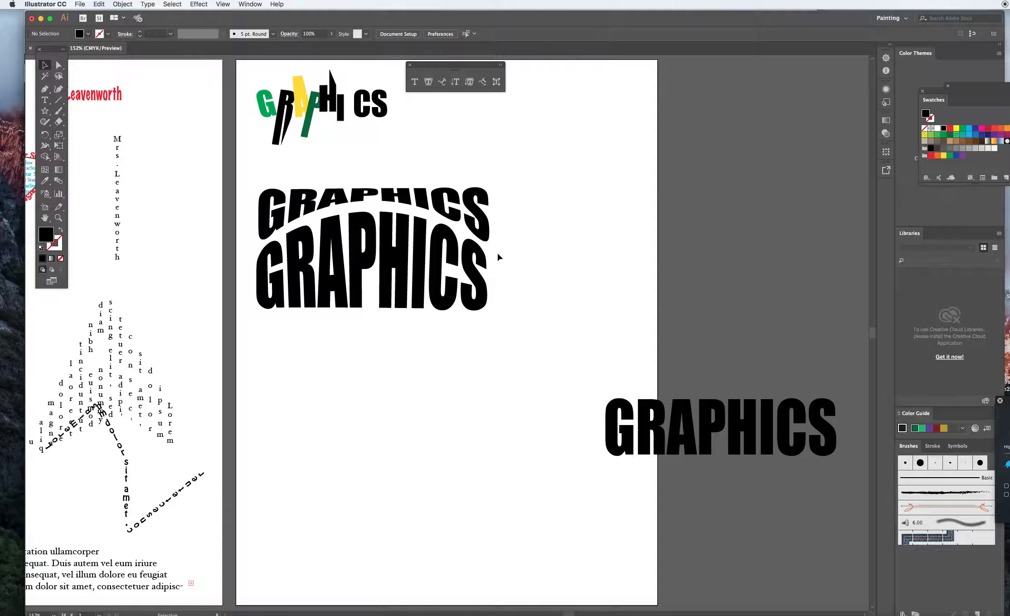
pyautogui.moveTo(254, 177); pyautogui.dragTo(472, 343)
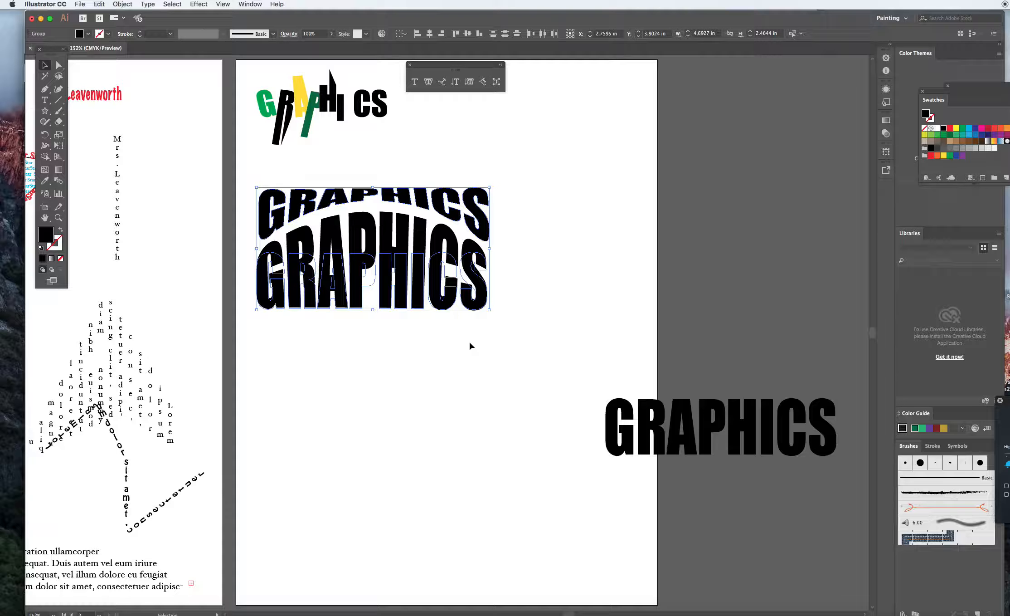
pyautogui.click(416, 364)
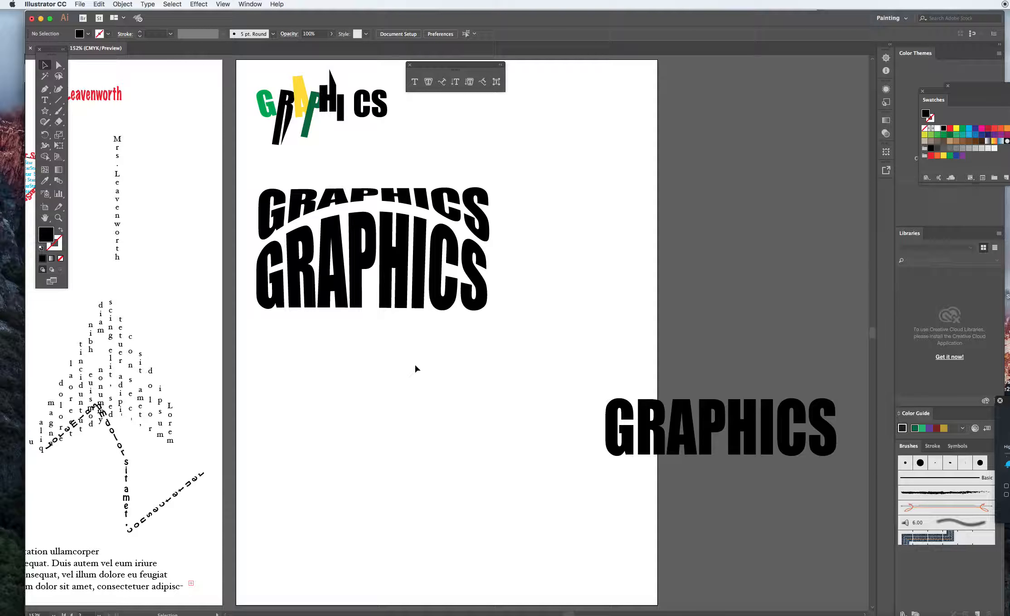
# Give the lower warped GRAPHICS lettering a light red fill and a purple stroke.
pyautogui.click(337, 271)
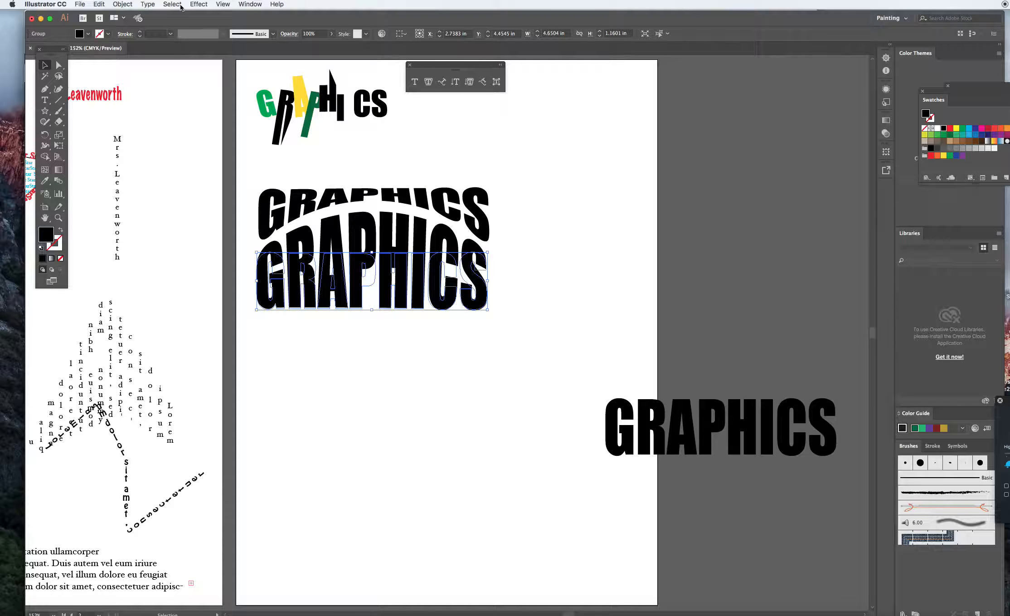
pyautogui.click(88, 33)
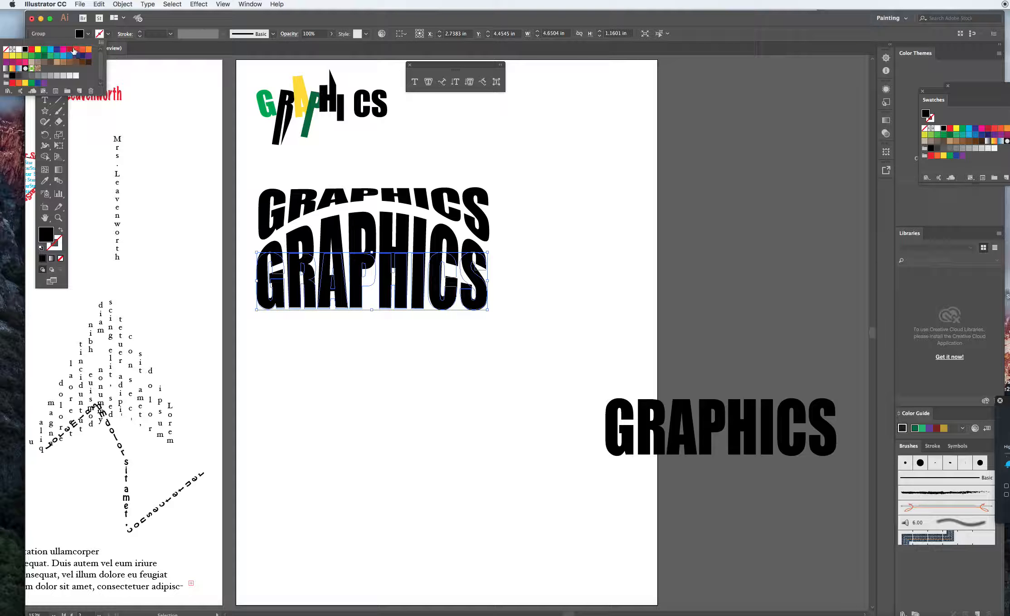
pyautogui.click(76, 49)
pyautogui.click(110, 34)
pyautogui.click(109, 34)
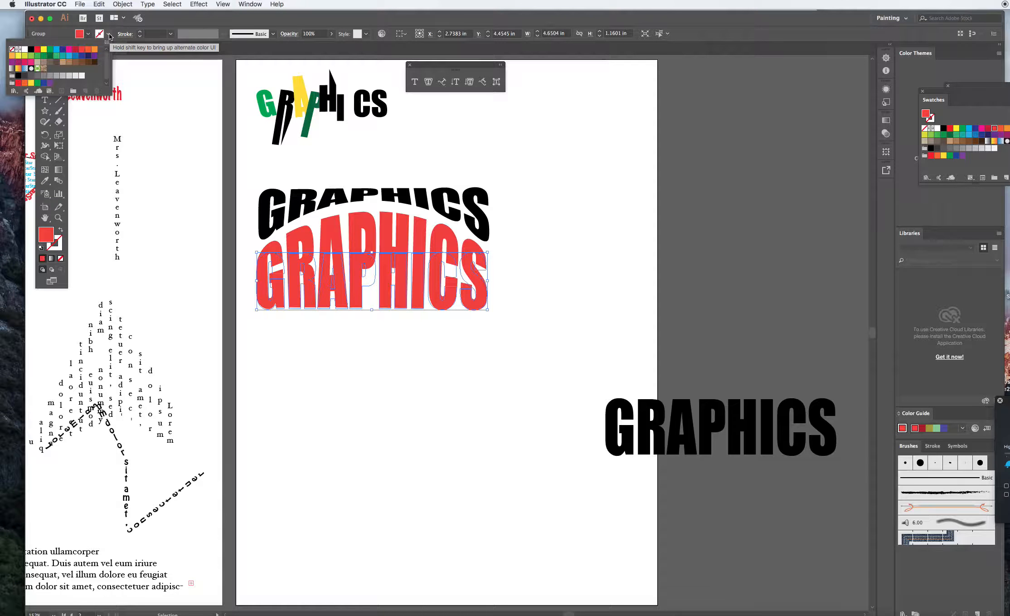
pyautogui.click(94, 56)
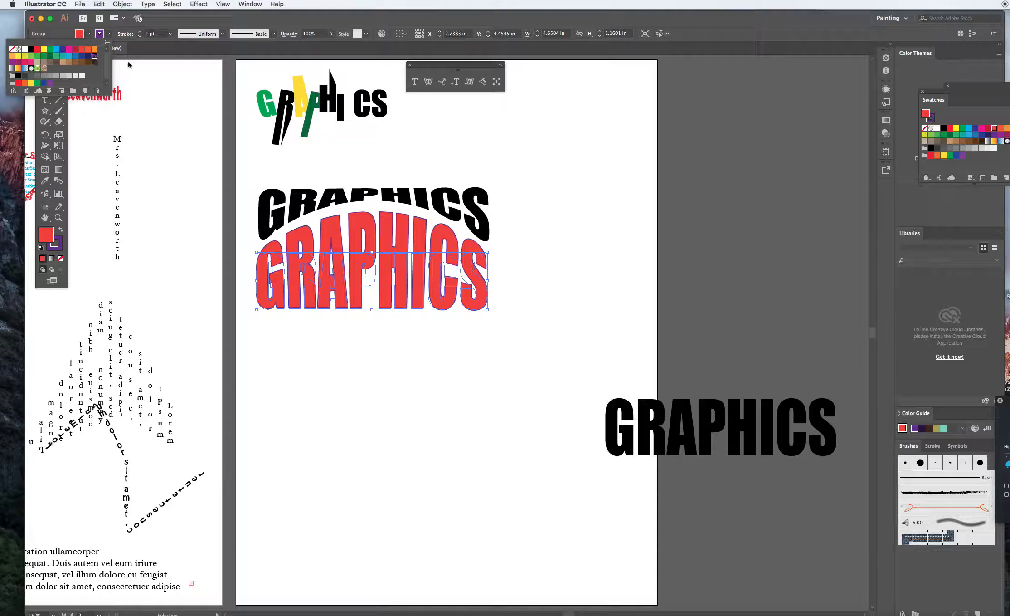
pyautogui.click(382, 151)
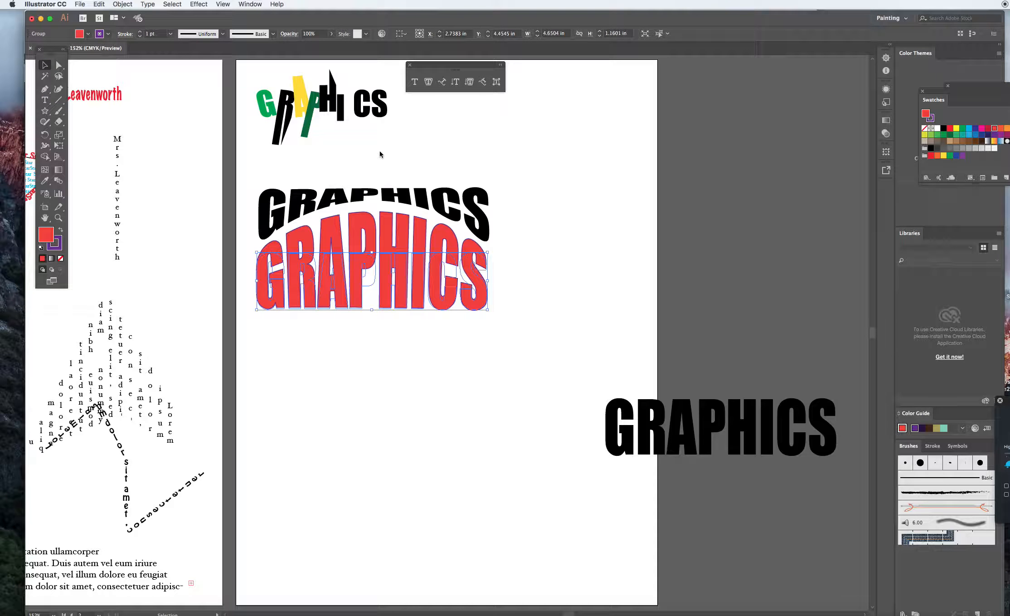
# Expand the appearance of the red GRAPHICS lettering so its outlines follow the warp, and deselect it.
pyautogui.click(119, 4)
pyautogui.click(136, 103)
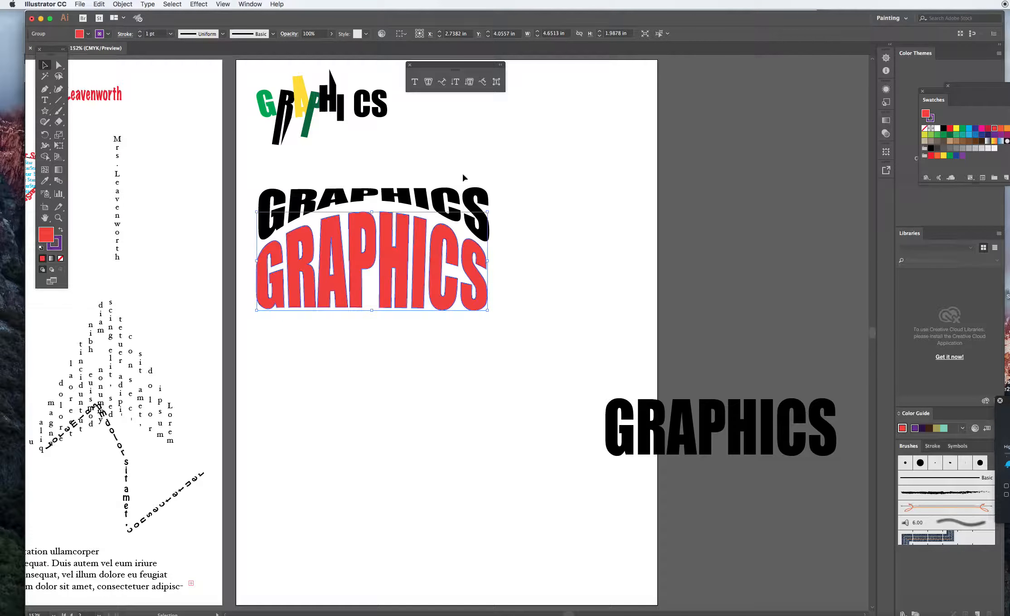
pyautogui.click(541, 177)
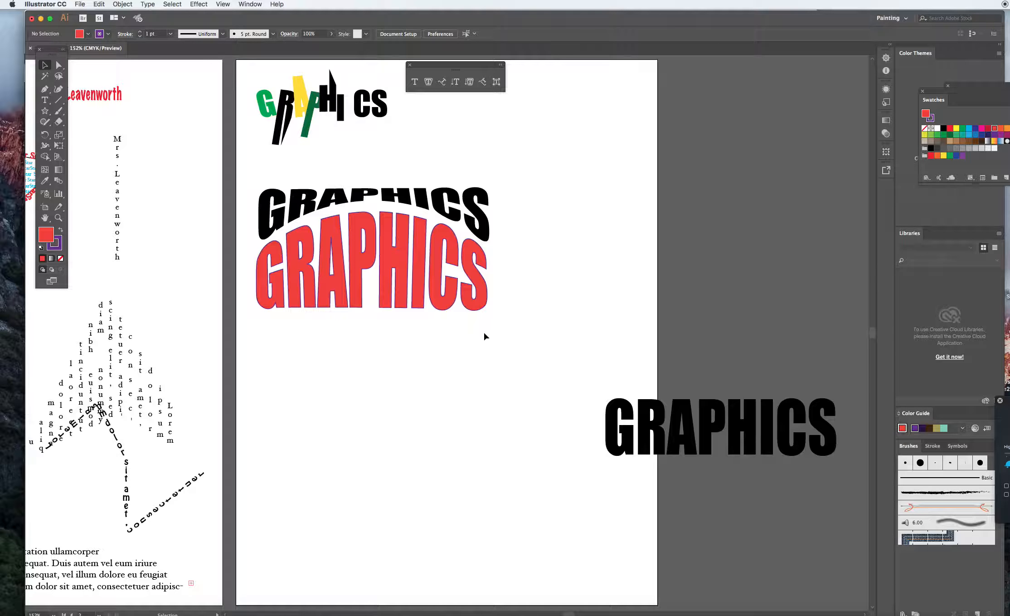
# Move the spare black GRAPHICS text completely off the artboard, to its right.
pyautogui.scroll(-4, 484, 338)
pyautogui.moveTo(550, 316); pyautogui.dragTo(888, 478)
pyautogui.moveTo(698, 376); pyautogui.dragTo(787, 310)
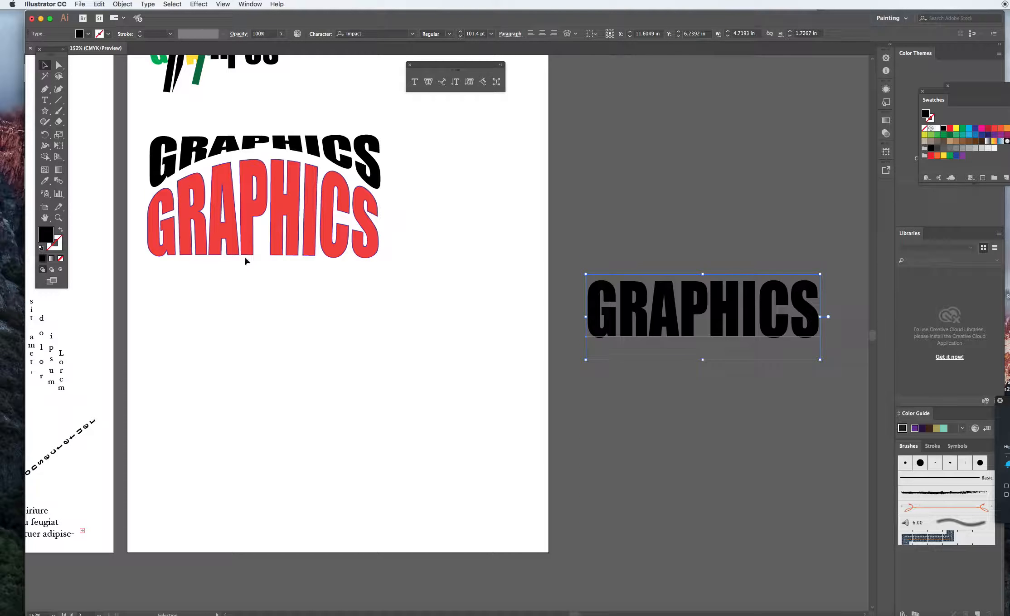
# Add the text KHS in Impact below the red lettering and scale it up to about 161.69 pt.
pyautogui.click(45, 100)
pyautogui.click(222, 363)
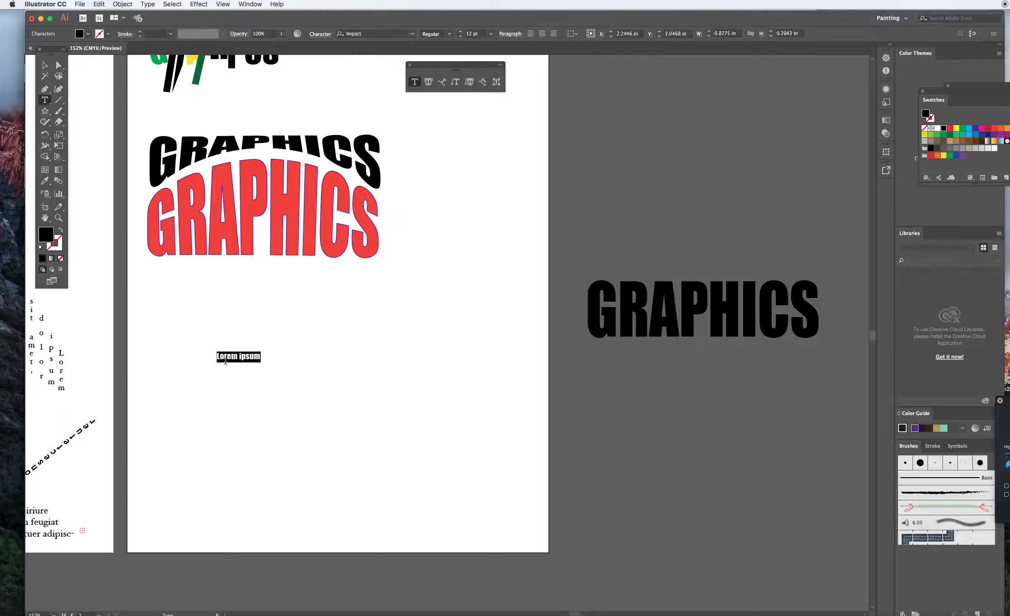
pyautogui.write('KHS')
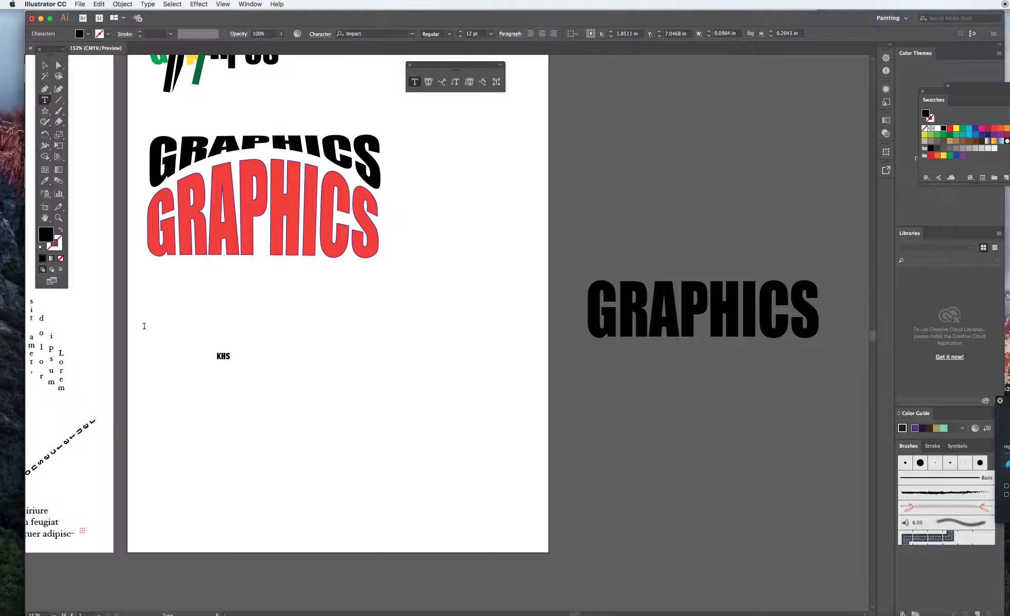
pyautogui.click(45, 65)
pyautogui.moveTo(230, 361); pyautogui.dragTo(481, 488)
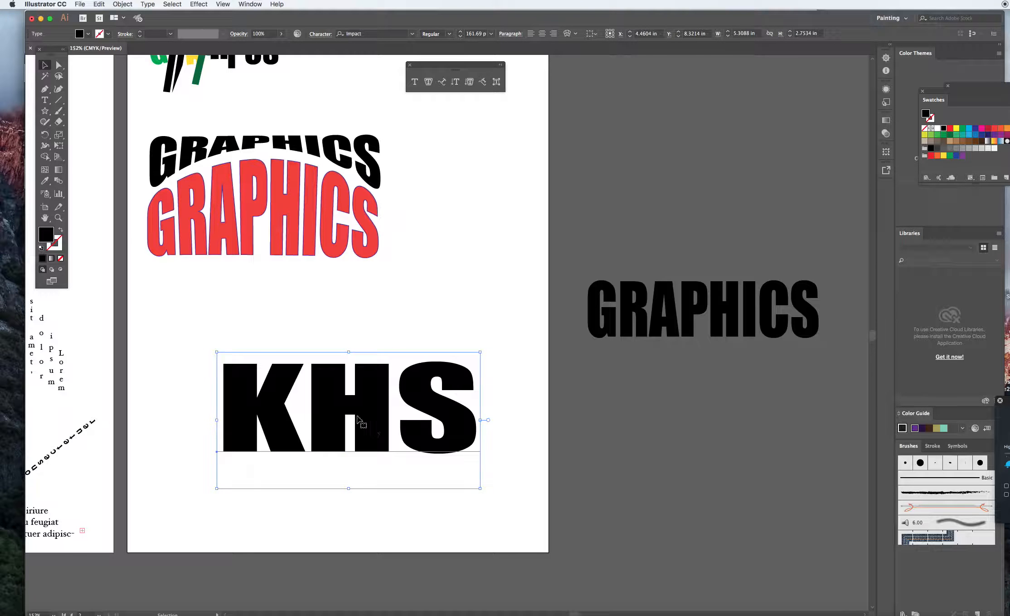
# Convert the KHS text to outlines and place it just below the red GRAPHICS lettering.
pyautogui.rightClick(369, 420)
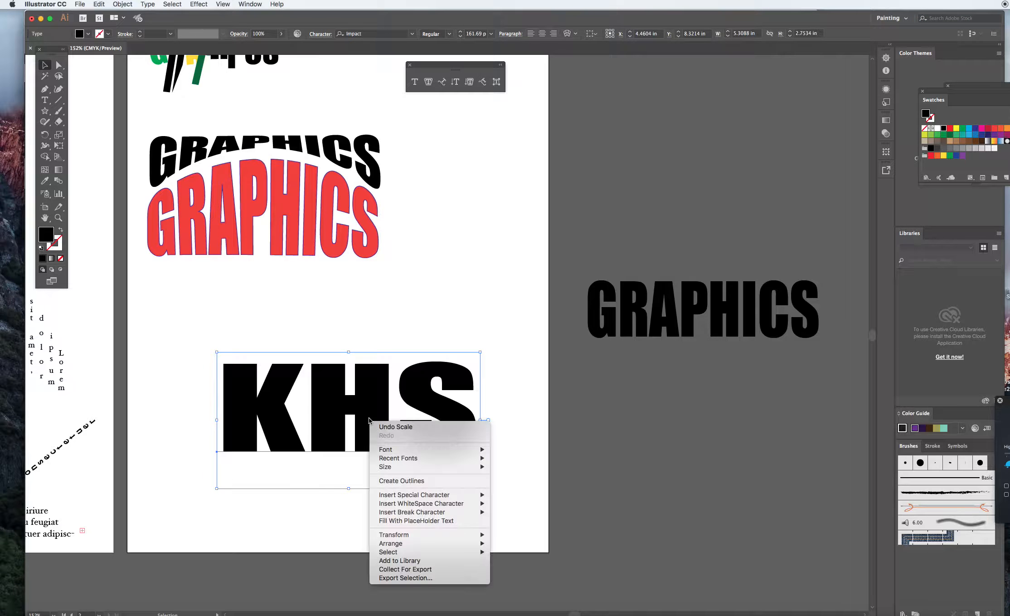
pyautogui.click(402, 481)
pyautogui.moveTo(329, 395); pyautogui.dragTo(273, 335)
pyautogui.press('a')
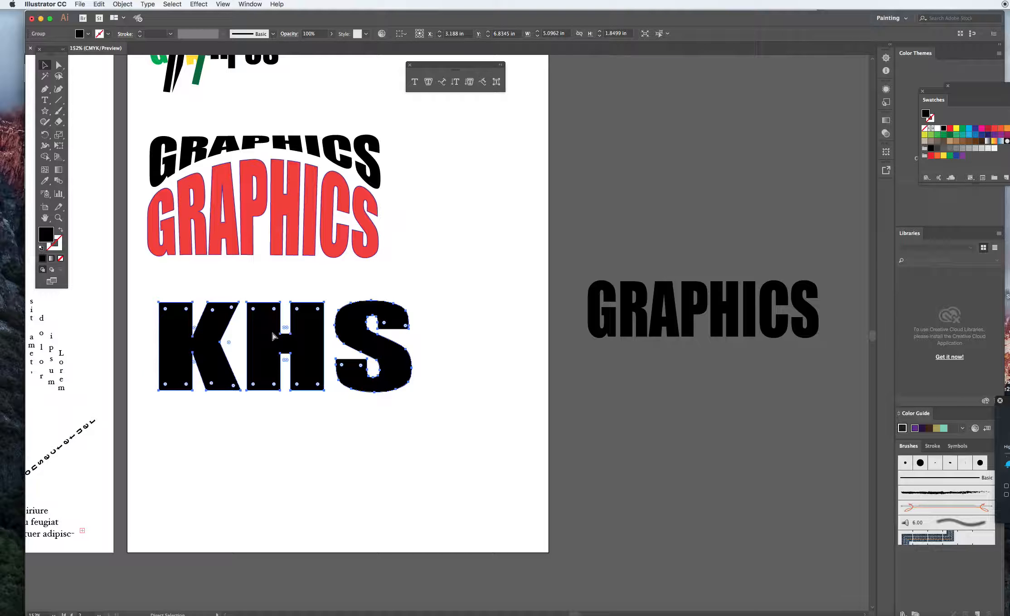
# Paste a copy of the KHS outlines, park it off the artboard above the spare GRAPHICS text, and reselect the original.
pyautogui.press('super+v')
pyautogui.moveTo(342, 334); pyautogui.dragTo(613, 162)
pyautogui.click(293, 334)
# Try a Free Distort on the KHS outlines that stretches the left corners up and down, and undo it.
pyautogui.click(199, 5)
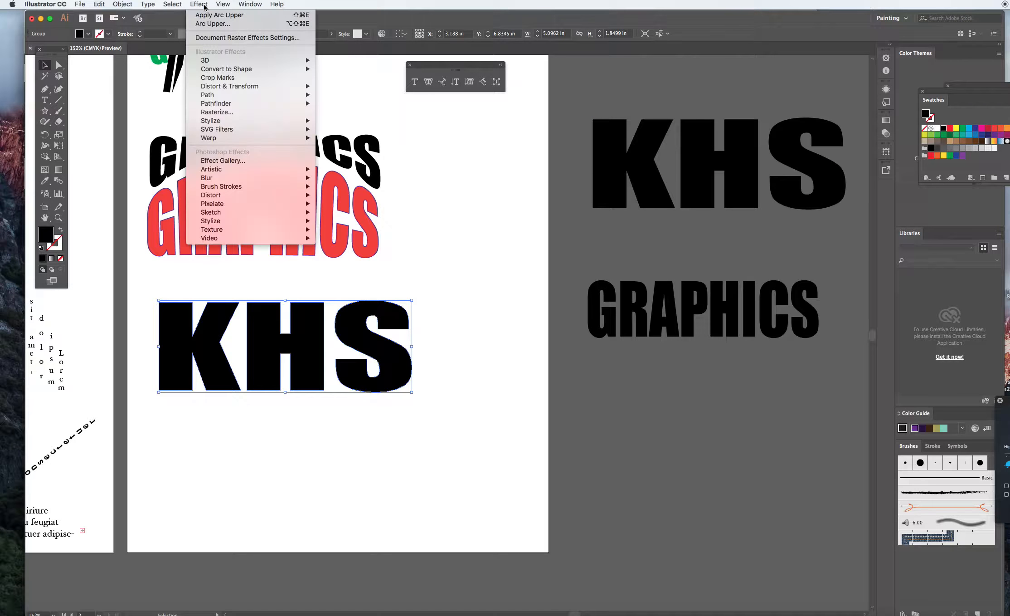
pyautogui.moveTo(225, 88)
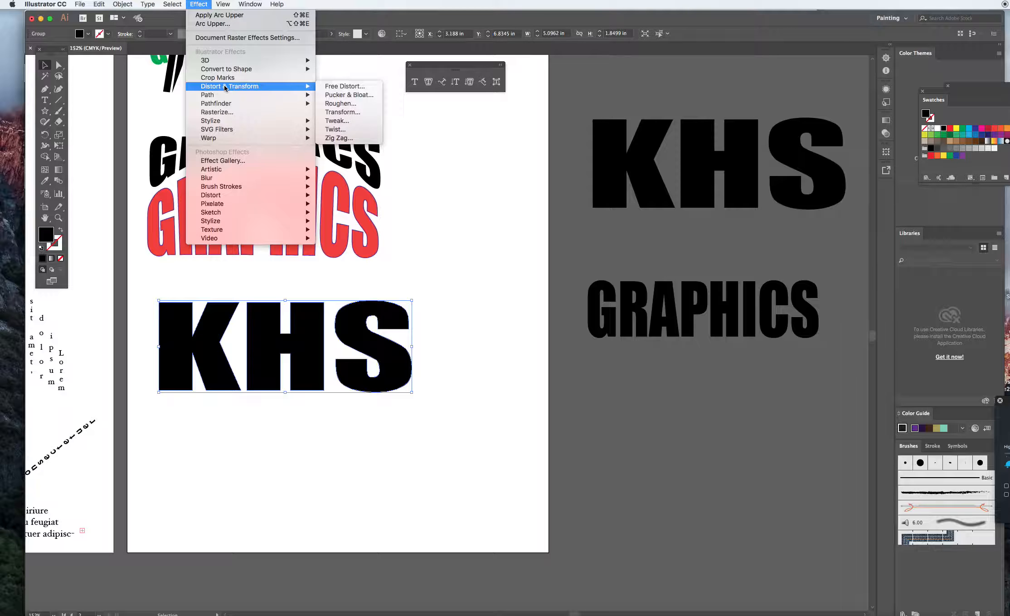
pyautogui.click(351, 86)
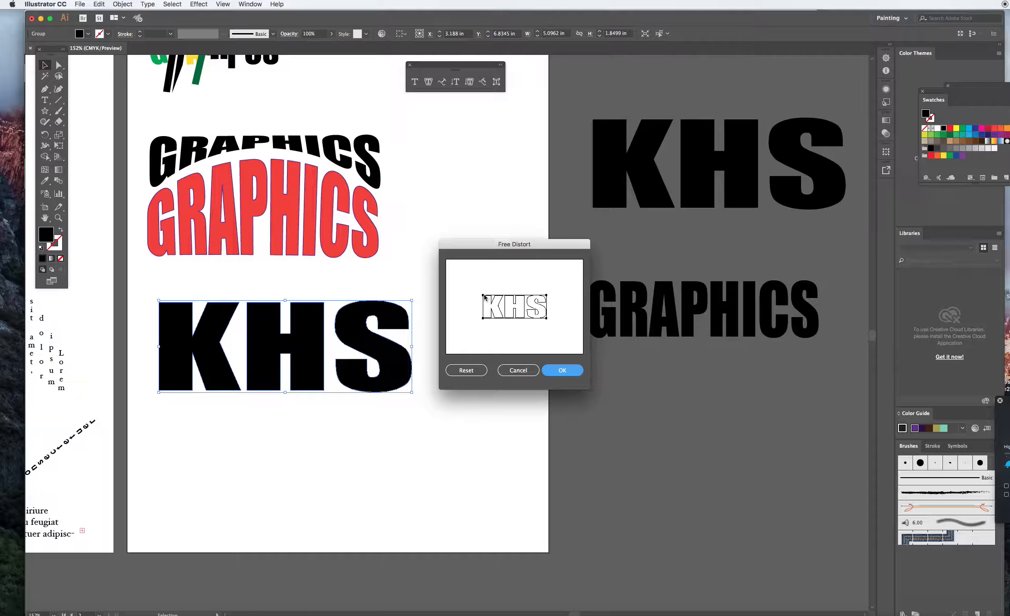
pyautogui.moveTo(484, 297); pyautogui.dragTo(483, 268)
pyautogui.moveTo(482, 318); pyautogui.dragTo(482, 347)
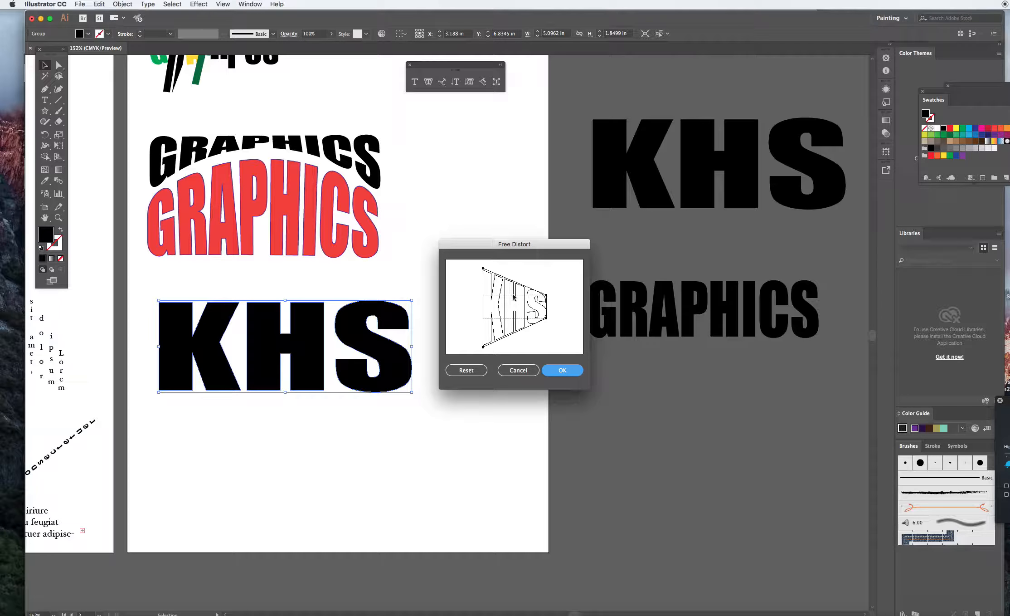
pyautogui.click(572, 371)
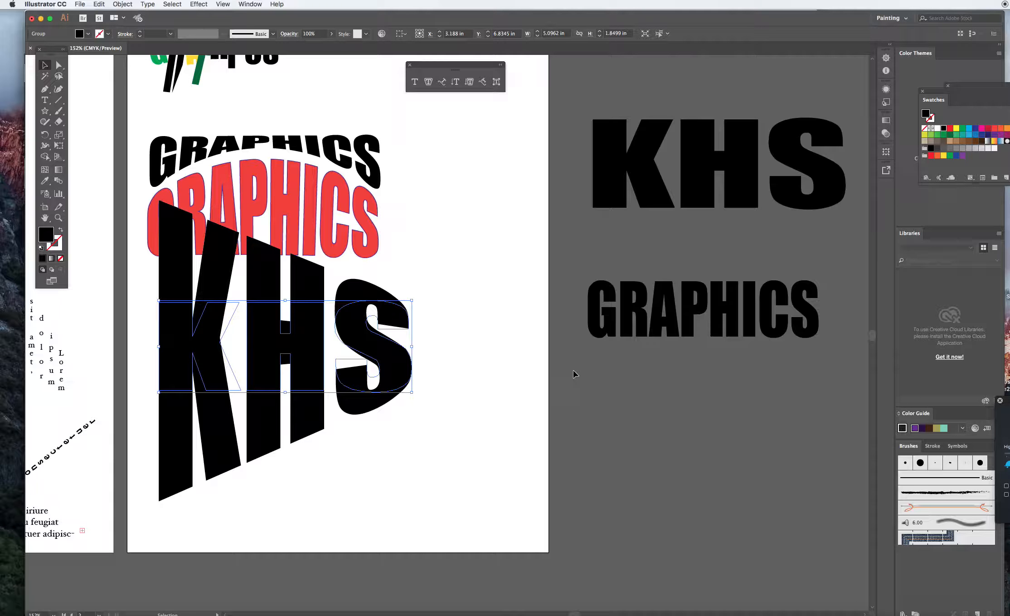
pyautogui.press('super+z')
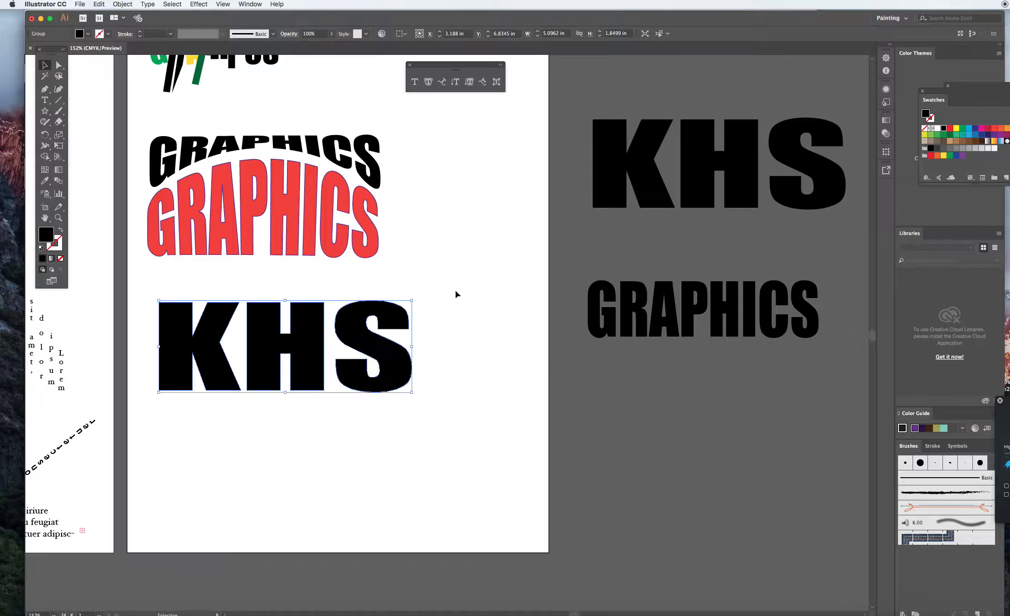
# Try the Tweak effect on the KHS outlines with 0% horizontal and 9% vertical distortion, and cancel it.
pyautogui.click(199, 4)
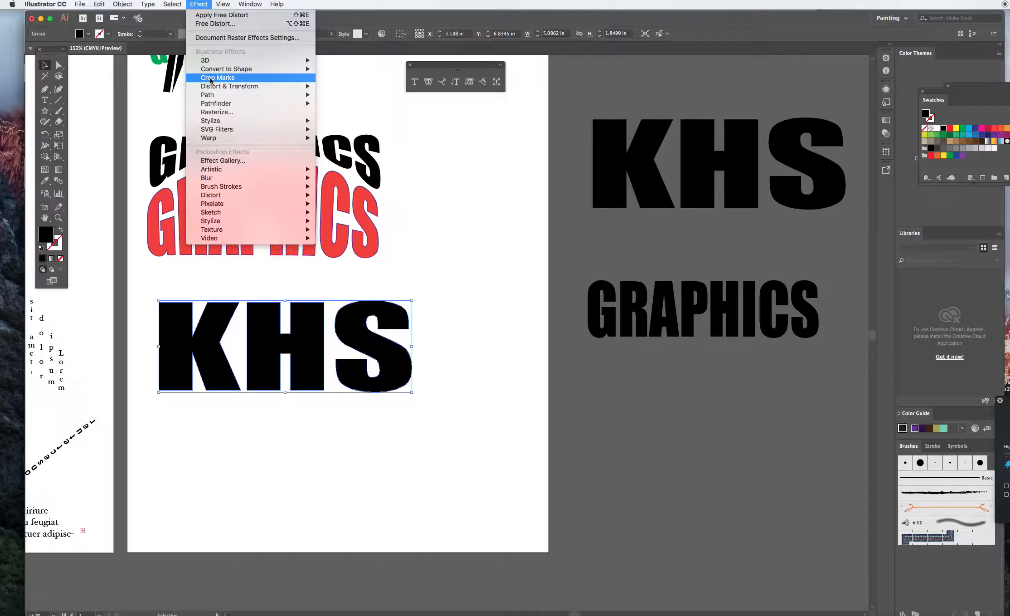
pyautogui.moveTo(209, 90)
pyautogui.click(335, 120)
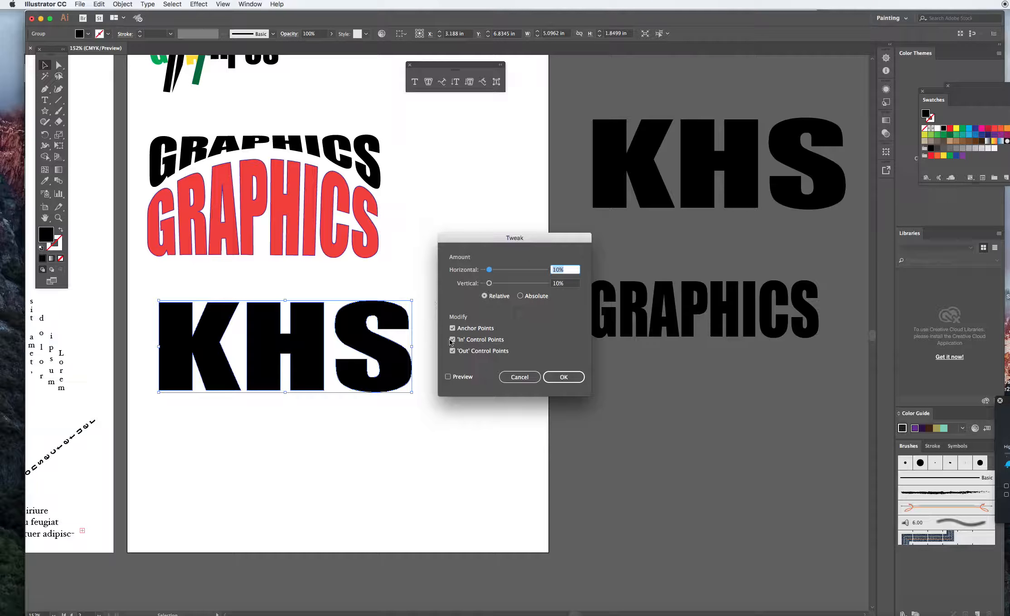
pyautogui.click(448, 376)
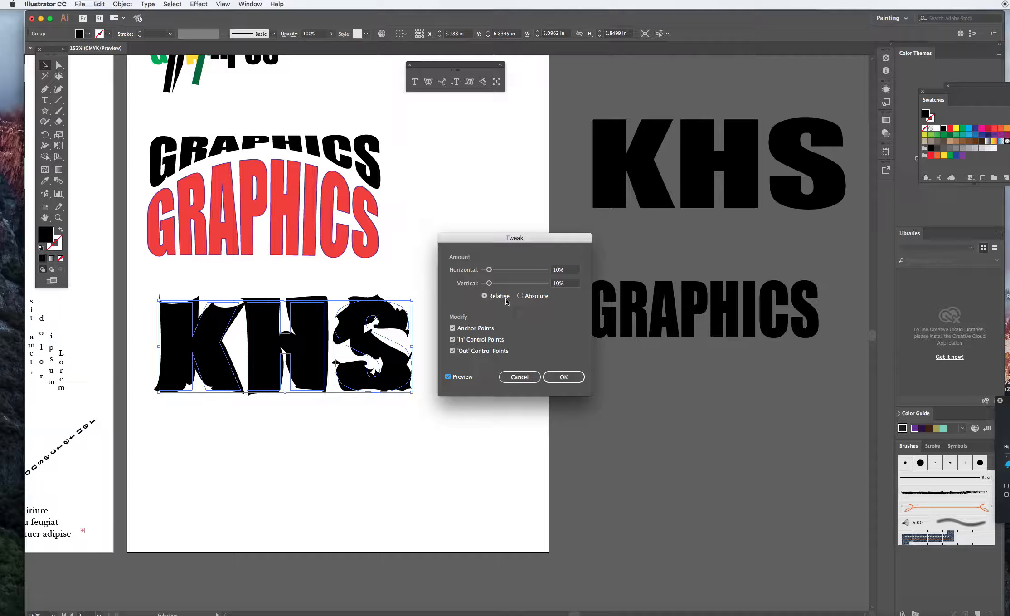
pyautogui.moveTo(493, 271)
pyautogui.mouseDown()
pyautogui.moveTo(532, 272)
pyautogui.moveTo(497, 271)
pyautogui.moveTo(492, 284)
pyautogui.moveTo(509, 283)
pyautogui.moveTo(494, 284)
pyautogui.moveTo(484, 271)
pyautogui.mouseUp()
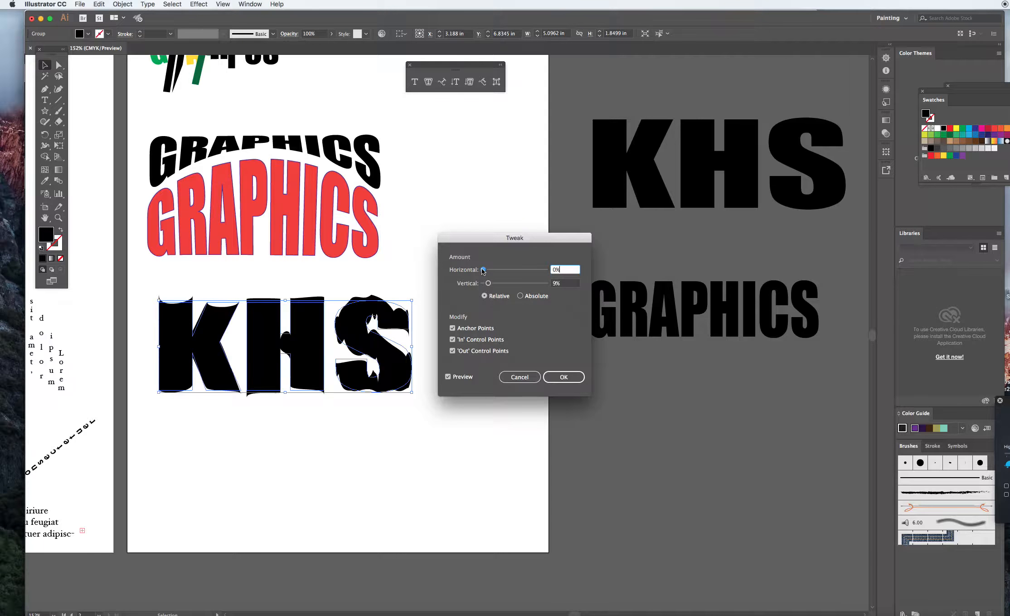
pyautogui.click(519, 377)
# Apply a Pucker & Bloat effect of -82% to the KHS outlines.
pyautogui.click(222, 4)
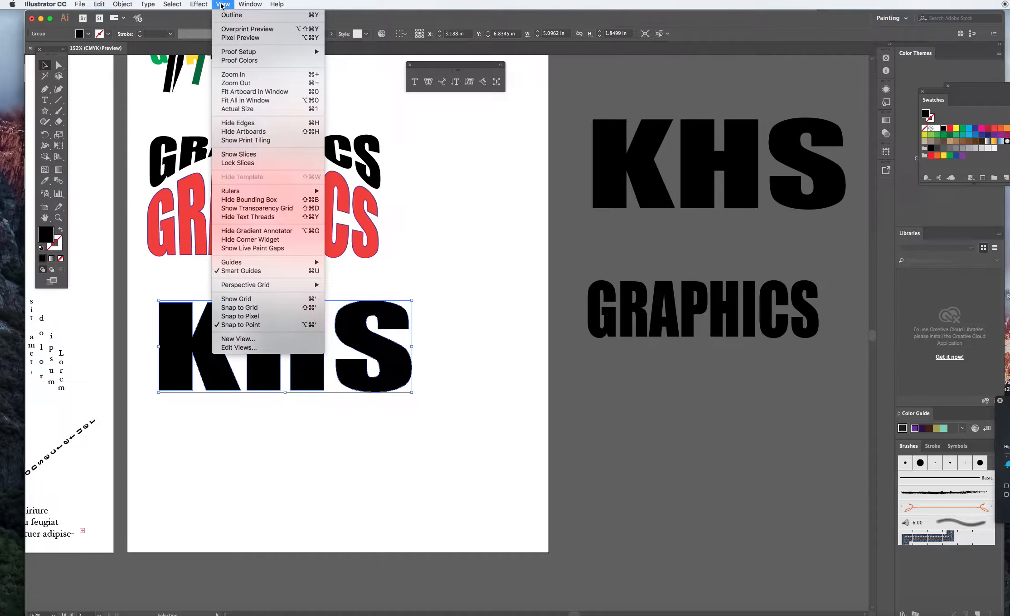
pyautogui.moveTo(202, 5)
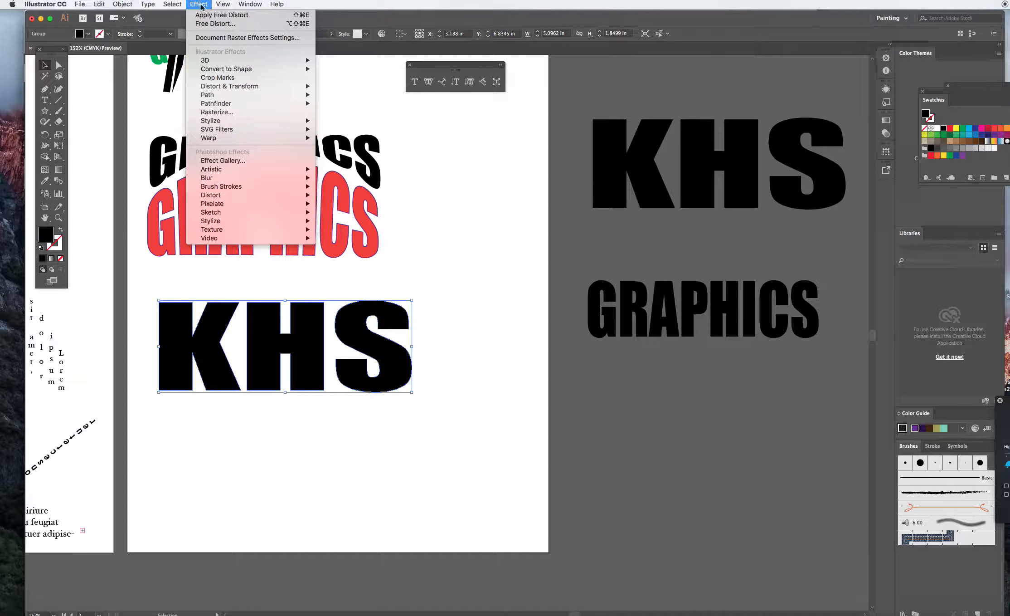
pyautogui.moveTo(212, 89)
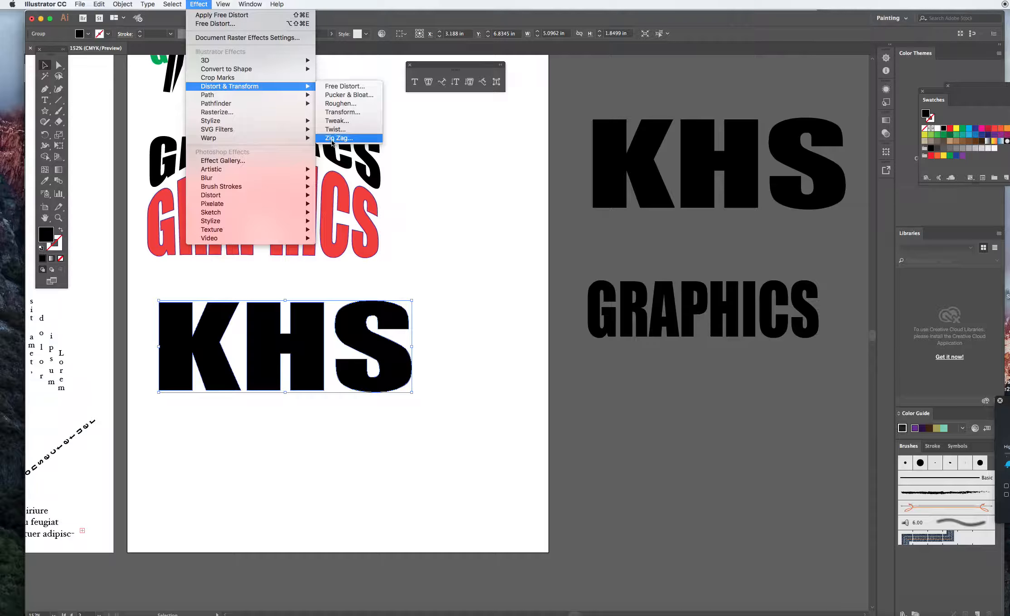
pyautogui.click(339, 95)
pyautogui.click(446, 329)
pyautogui.moveTo(499, 304); pyautogui.dragTo(479, 308)
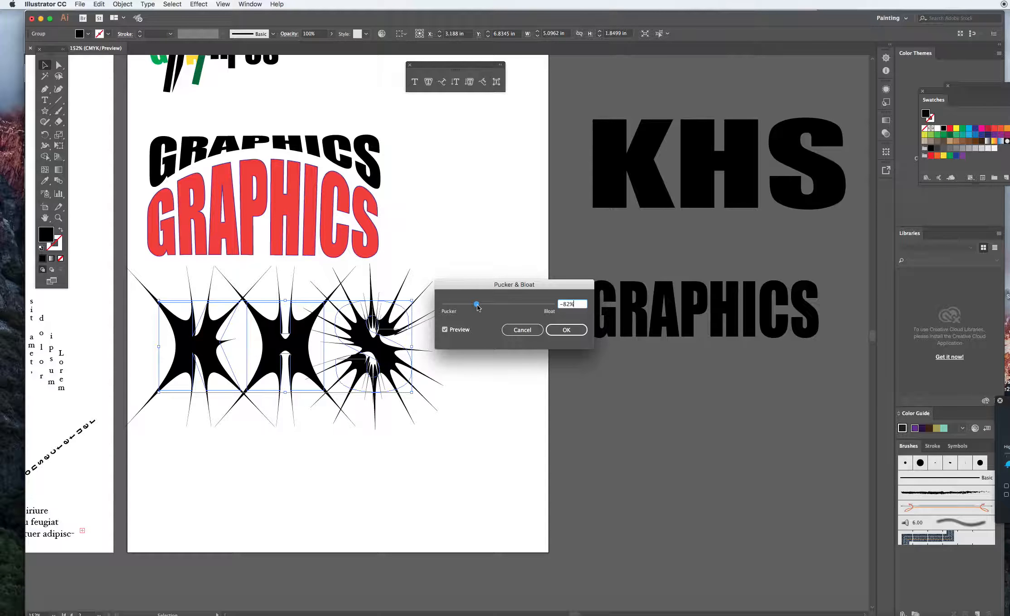
pyautogui.click(566, 329)
# Expand the appearance of the puckered KHS lettering into editable paths.
pyautogui.rightClick(371, 346)
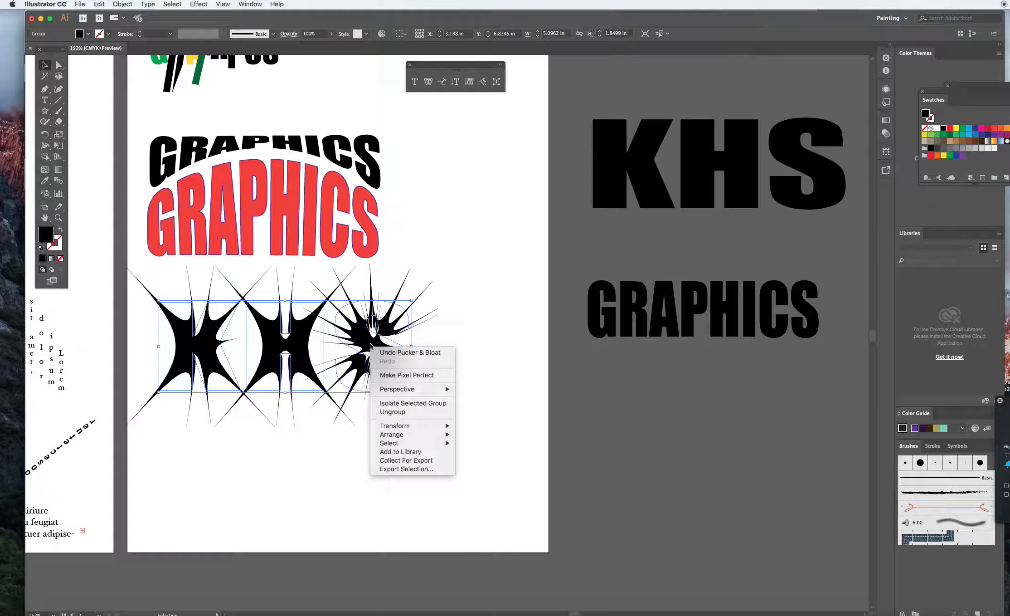
pyautogui.click(122, 4)
pyautogui.click(123, 4)
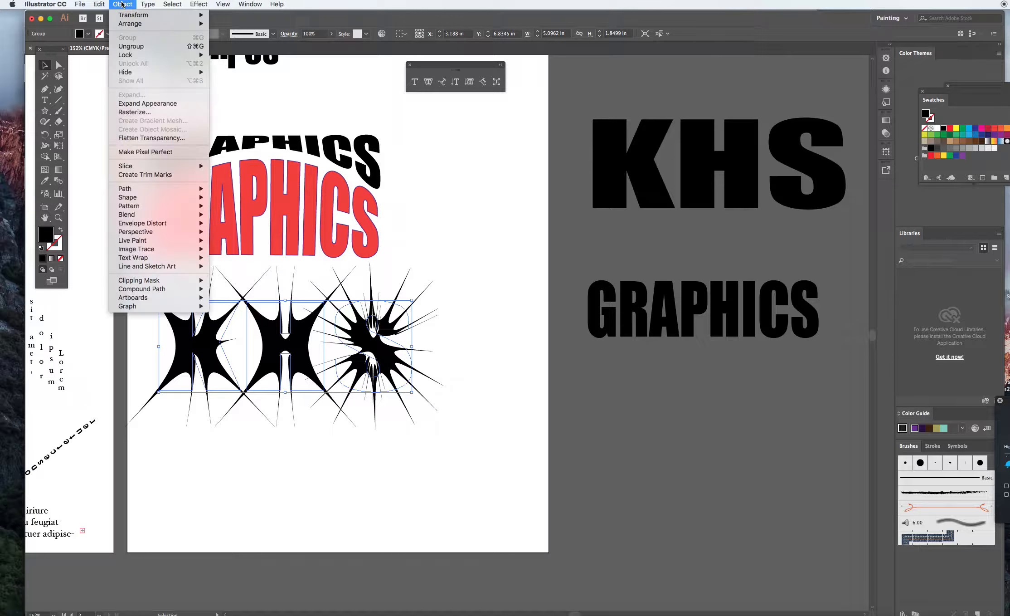
pyautogui.click(142, 104)
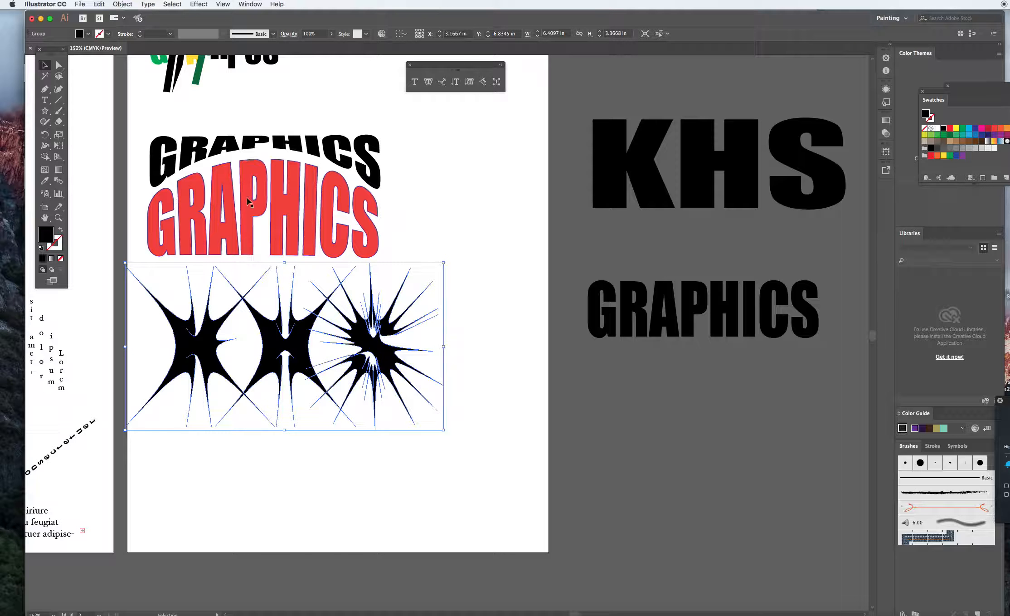
# Stretch individual anchor points outward to lengthen two spikes on the S and two lower spikes on the H.
pyautogui.press('a')
pyautogui.click(459, 226)
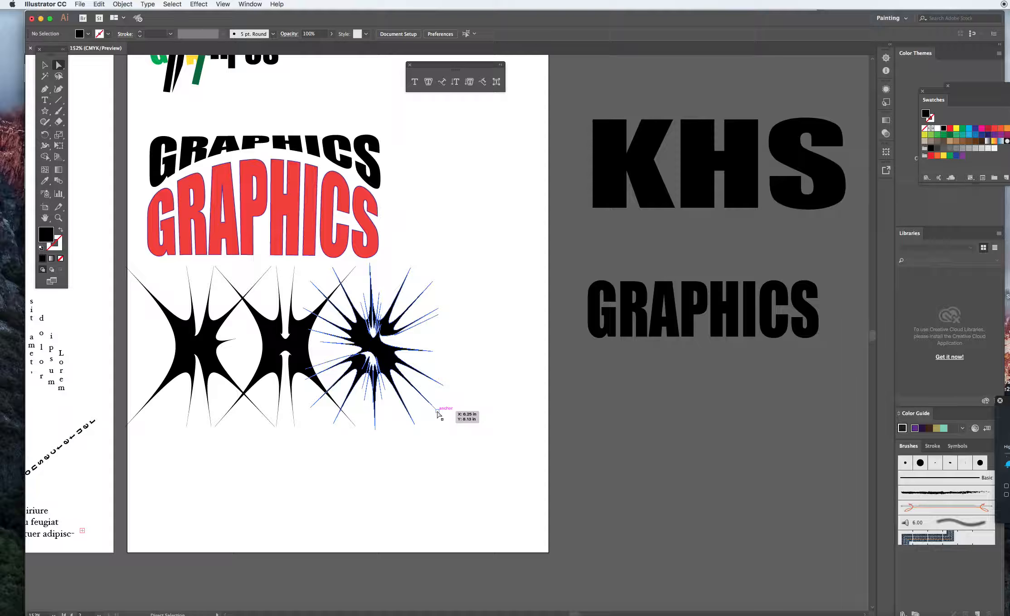
pyautogui.click(440, 416)
pyautogui.moveTo(440, 415); pyautogui.dragTo(542, 501)
pyautogui.moveTo(412, 271); pyautogui.dragTo(444, 201)
pyautogui.moveTo(295, 426); pyautogui.dragTo(295, 508)
pyautogui.moveTo(217, 427); pyautogui.dragTo(153, 475)
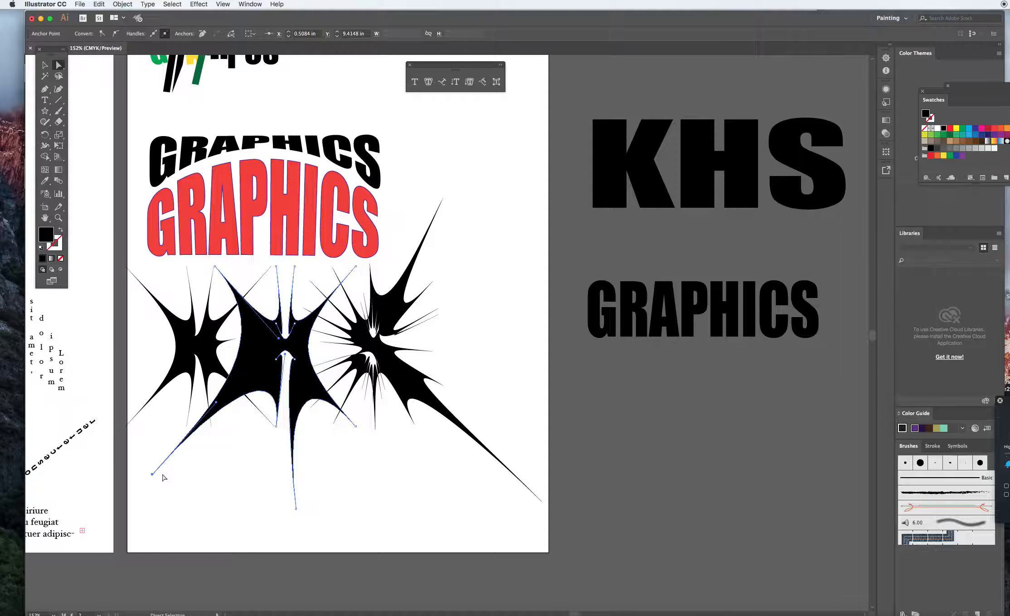
# Fill the spiky S with light red and change it to yellow.
pyautogui.click(414, 385)
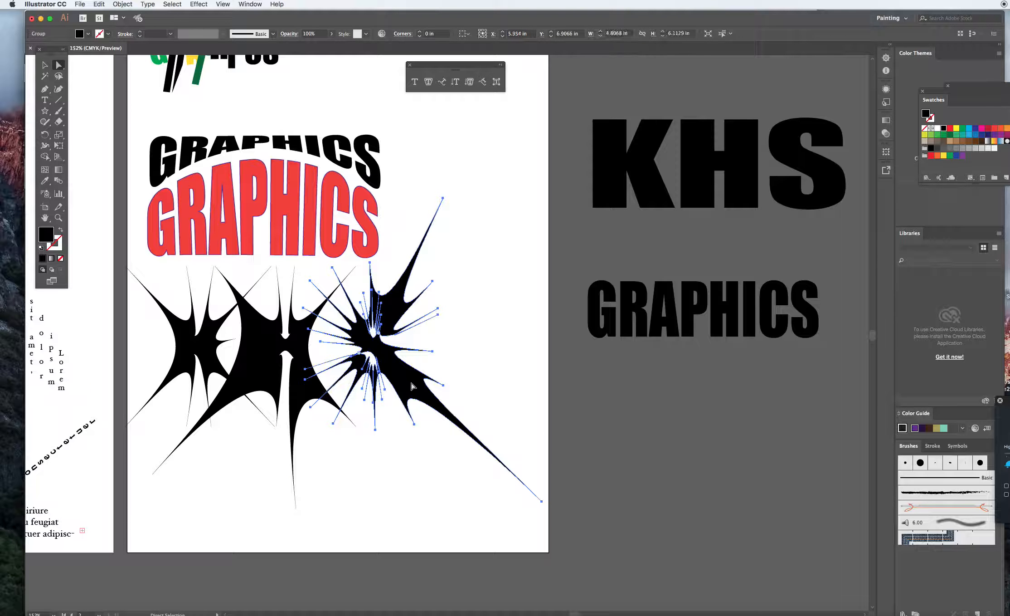
pyautogui.click(88, 34)
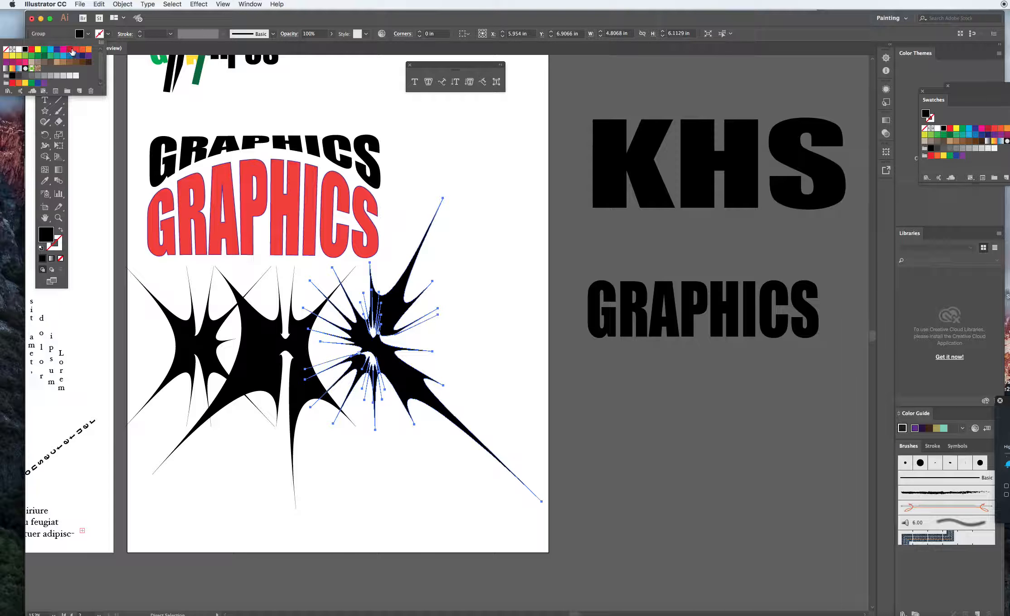
pyautogui.click(76, 52)
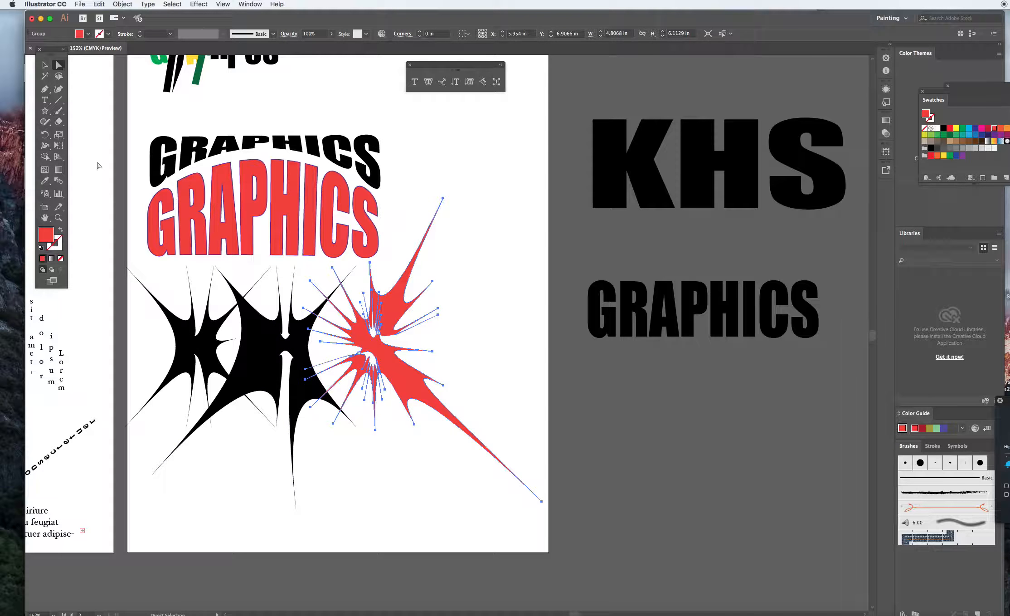
pyautogui.click(88, 34)
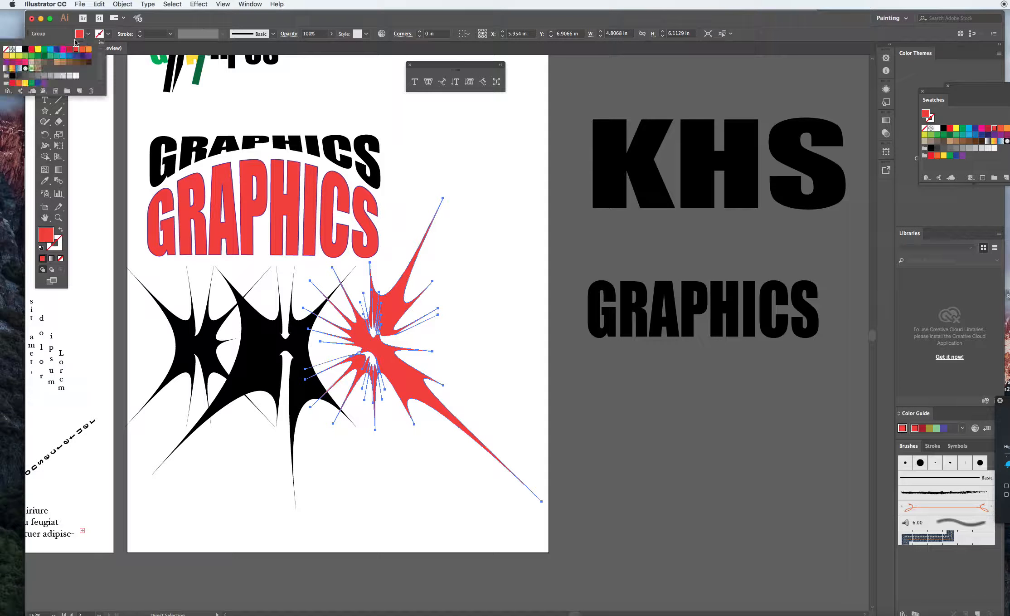
pyautogui.click(38, 50)
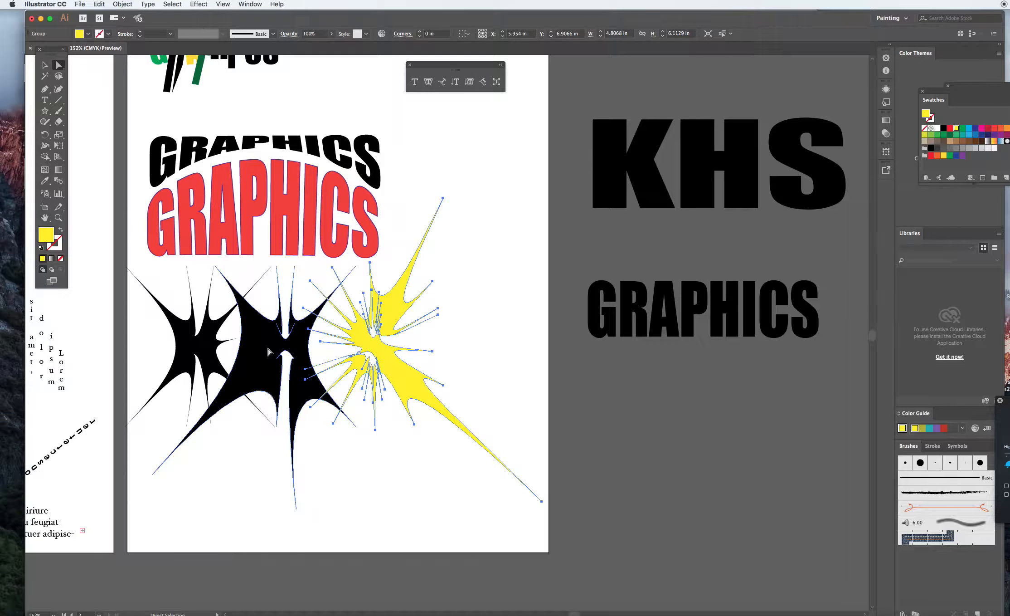
# Fill the spiky H with pure red.
pyautogui.click(257, 349)
pyautogui.click(88, 34)
pyautogui.click(31, 49)
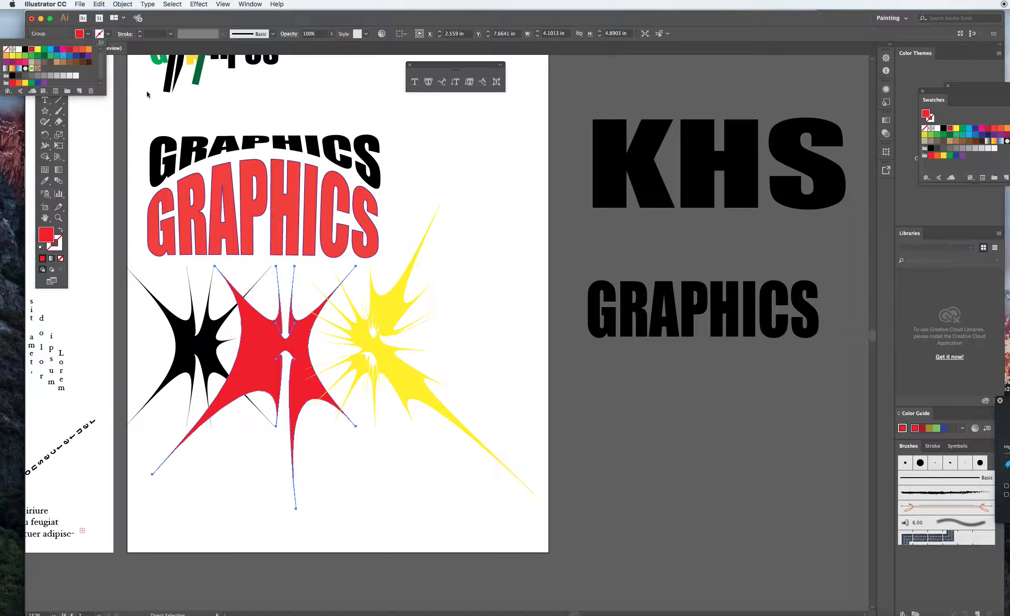
pyautogui.click(184, 327)
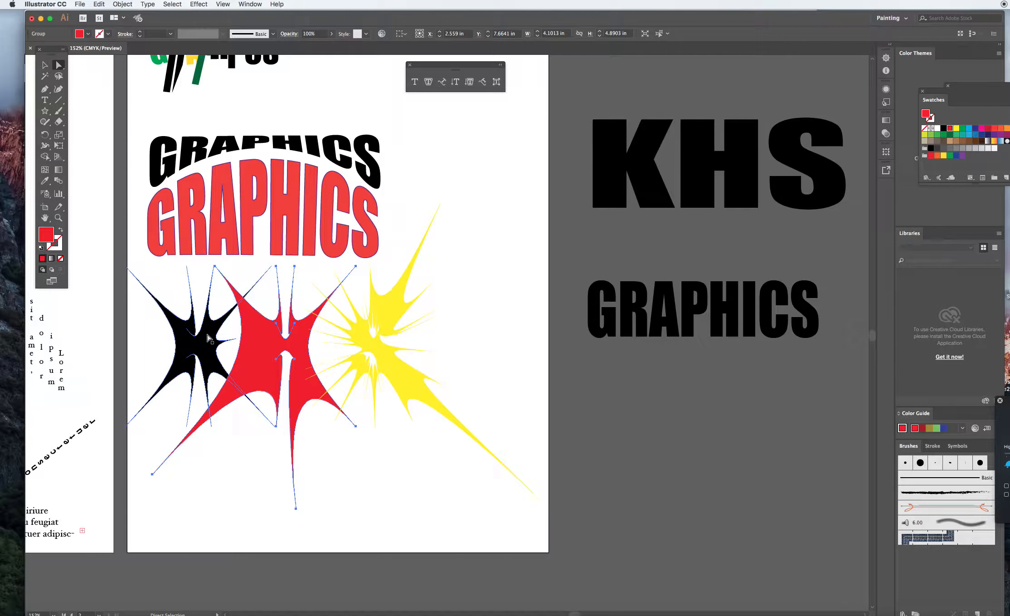
# Change the font of the horizontal red name text on the first artboard to Helvetica Bold.
pyautogui.hscroll(-1, 208, 334)
pyautogui.hscroll(-6, 209, 338)
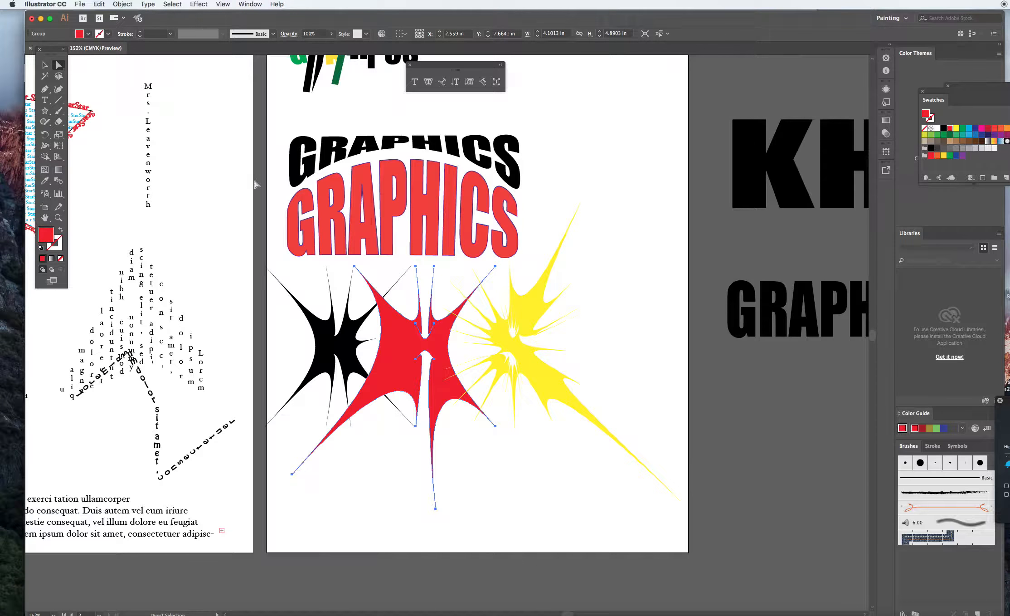
pyautogui.hscroll(-5, 265, 195)
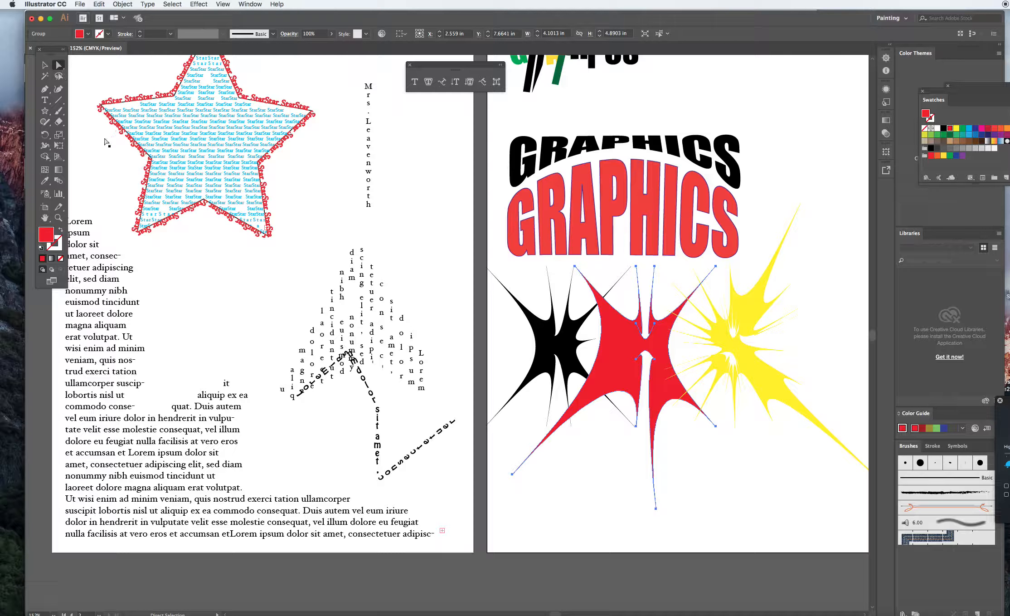
pyautogui.click(44, 99)
pyautogui.click(45, 65)
pyautogui.scroll(3, 120, 123)
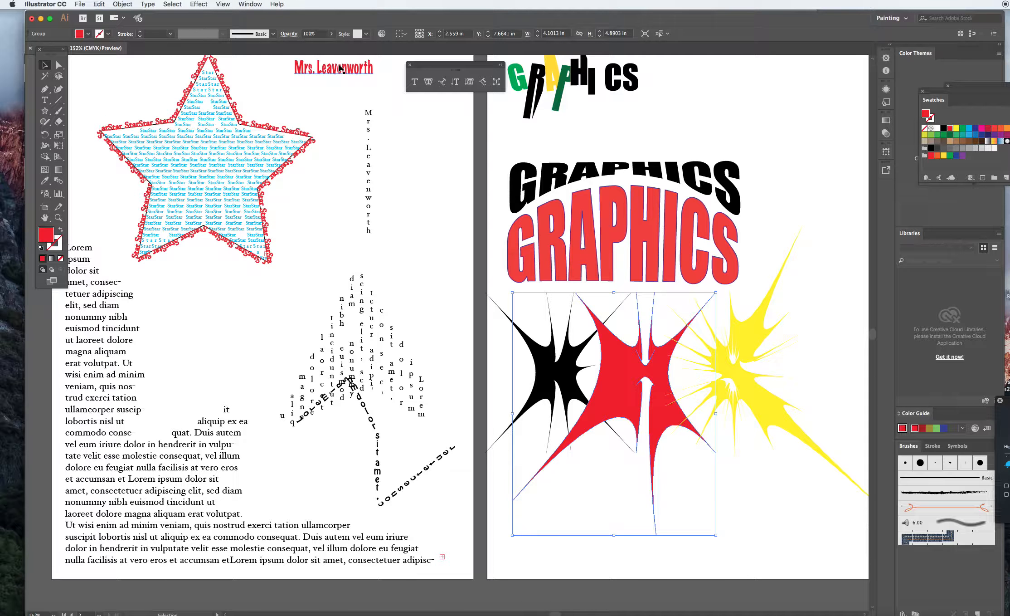
pyautogui.click(341, 69)
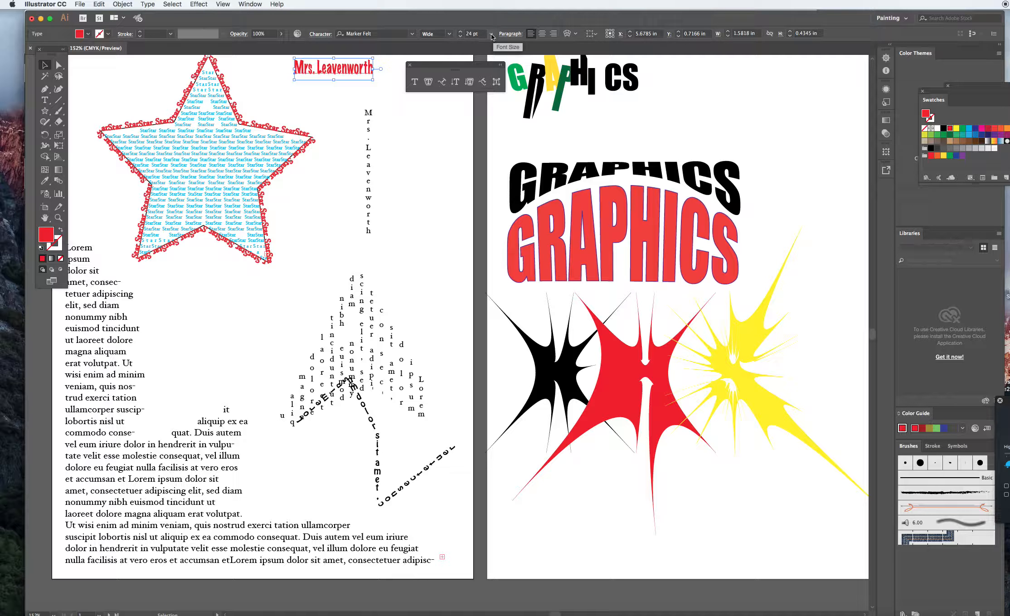
pyautogui.click(412, 34)
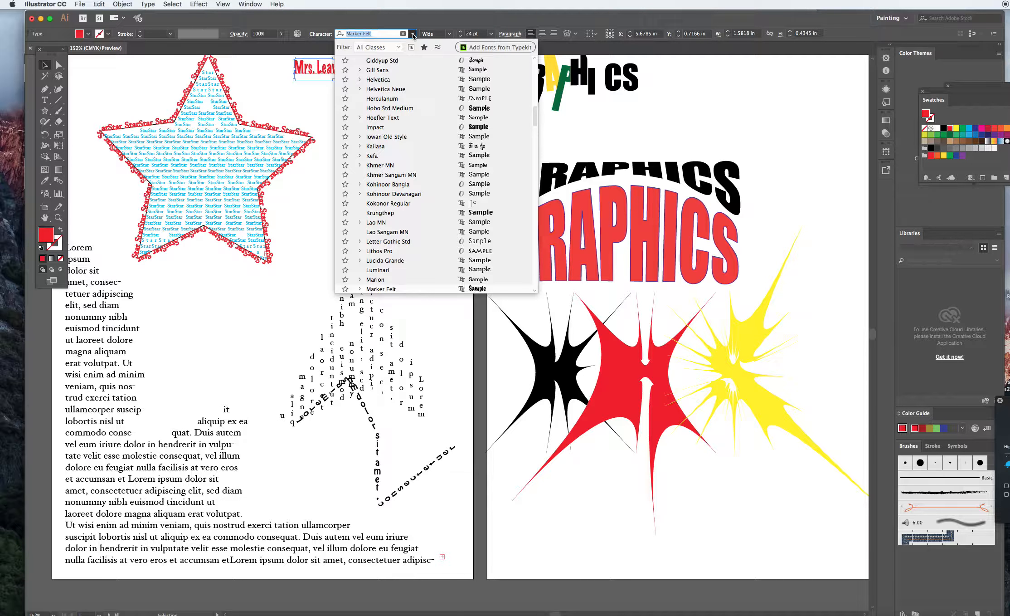
pyautogui.click(380, 80)
pyautogui.click(450, 35)
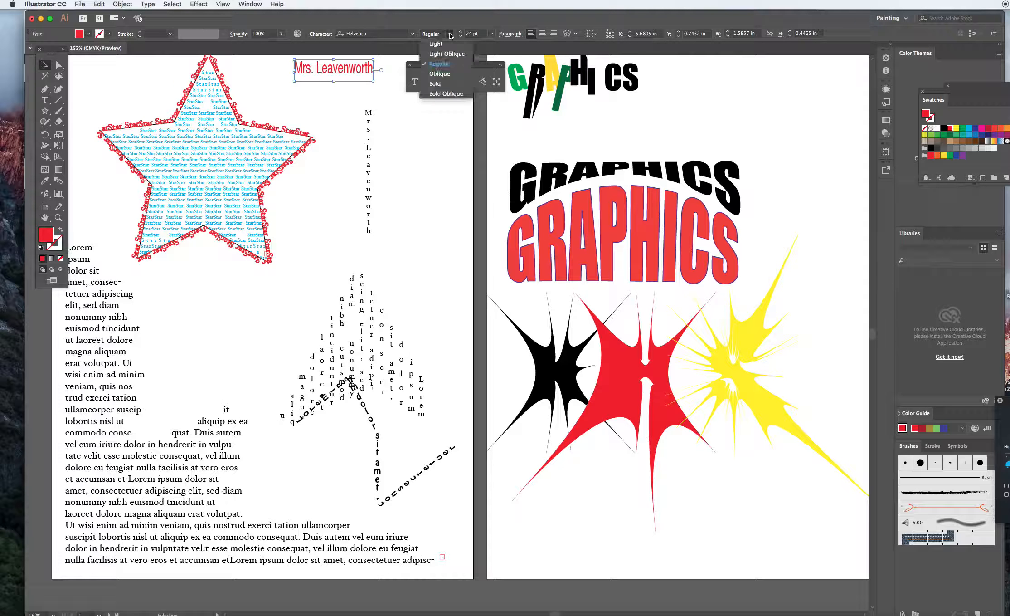
pyautogui.click(435, 86)
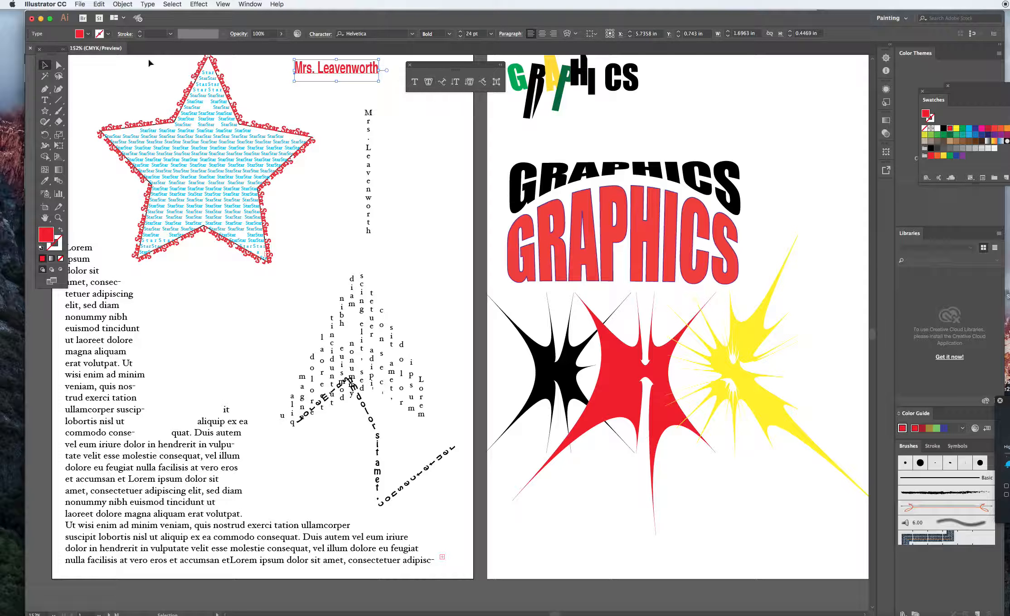
# Add a 1 pt black stroke to the red name text and shift it slightly to the right.
pyautogui.click(108, 34)
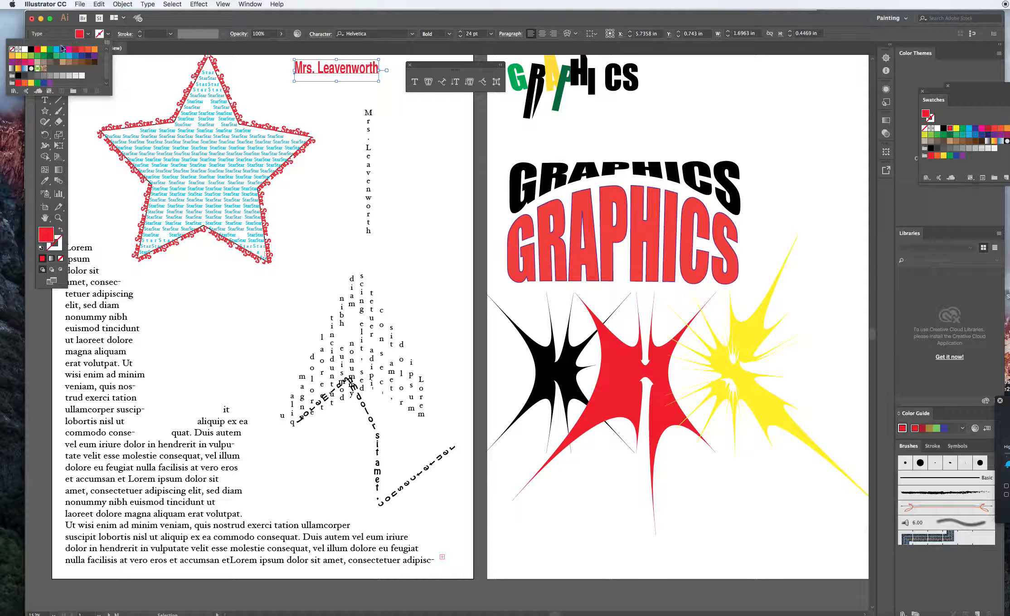
pyautogui.click(31, 49)
pyautogui.moveTo(311, 75); pyautogui.dragTo(325, 74)
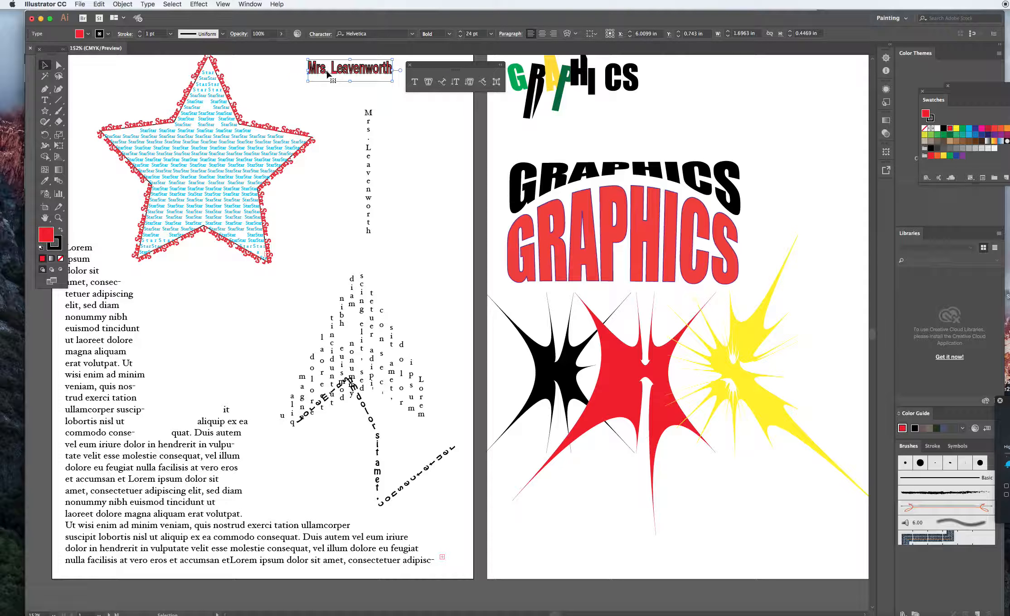
# Move the vertical name text, the triangular vertical area text and the zigzag path text up and leftward, closer to the star.
pyautogui.click(207, 119)
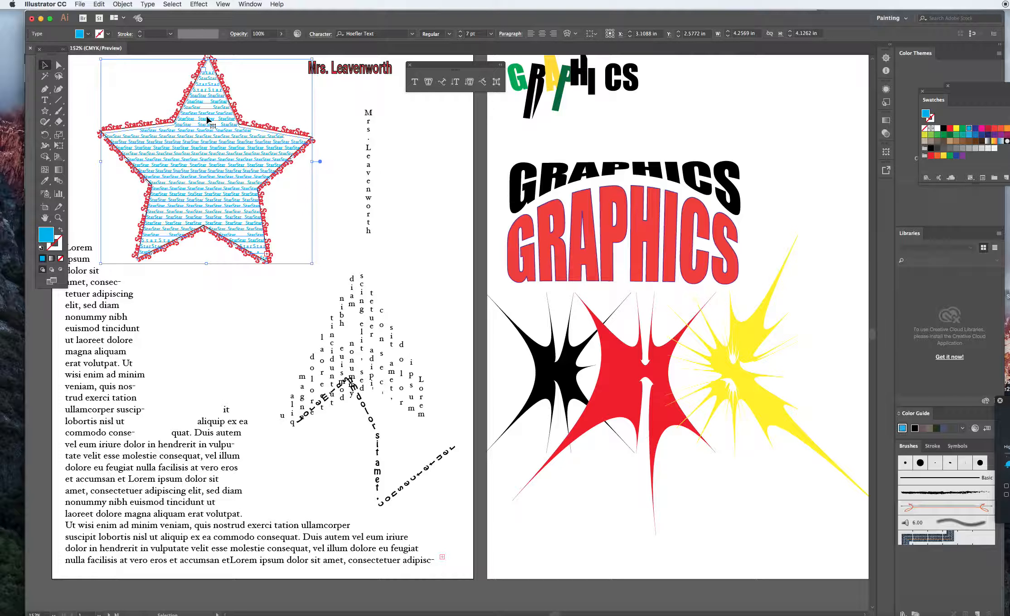
pyautogui.hscroll(-10, 207, 120)
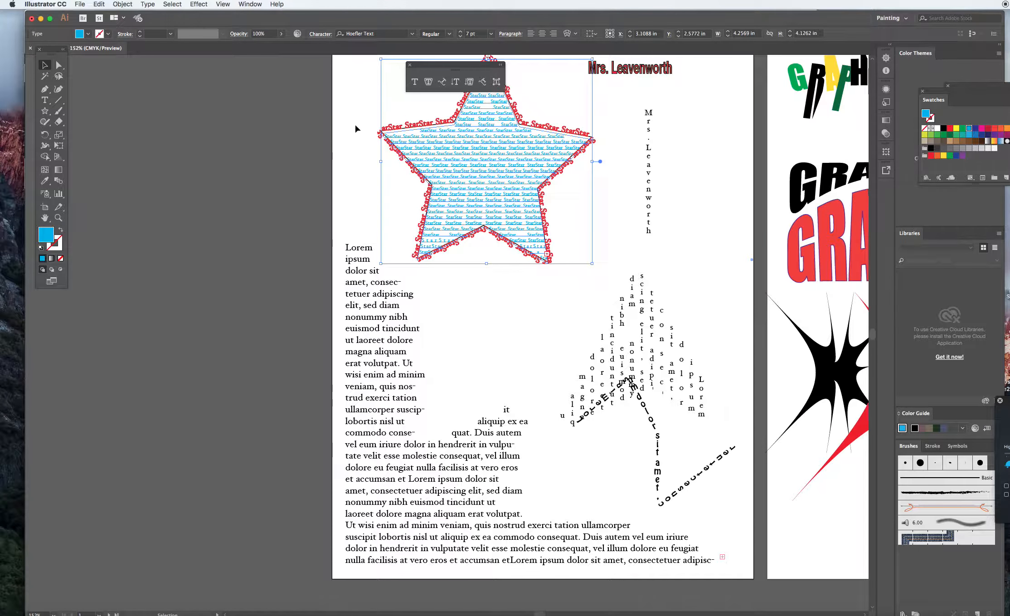
pyautogui.hscroll(3, 355, 124)
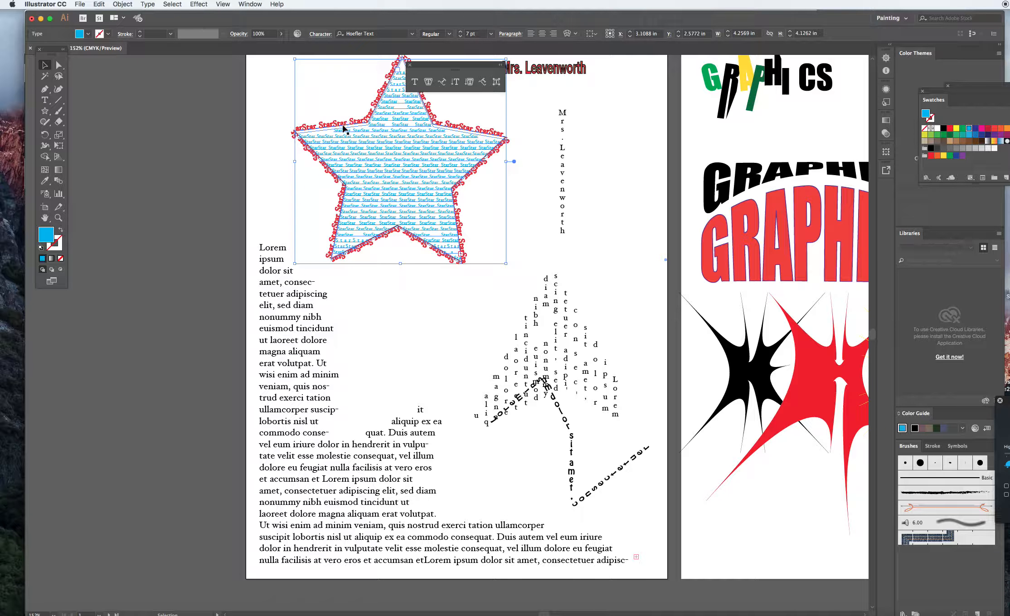
pyautogui.moveTo(565, 131); pyautogui.dragTo(528, 116)
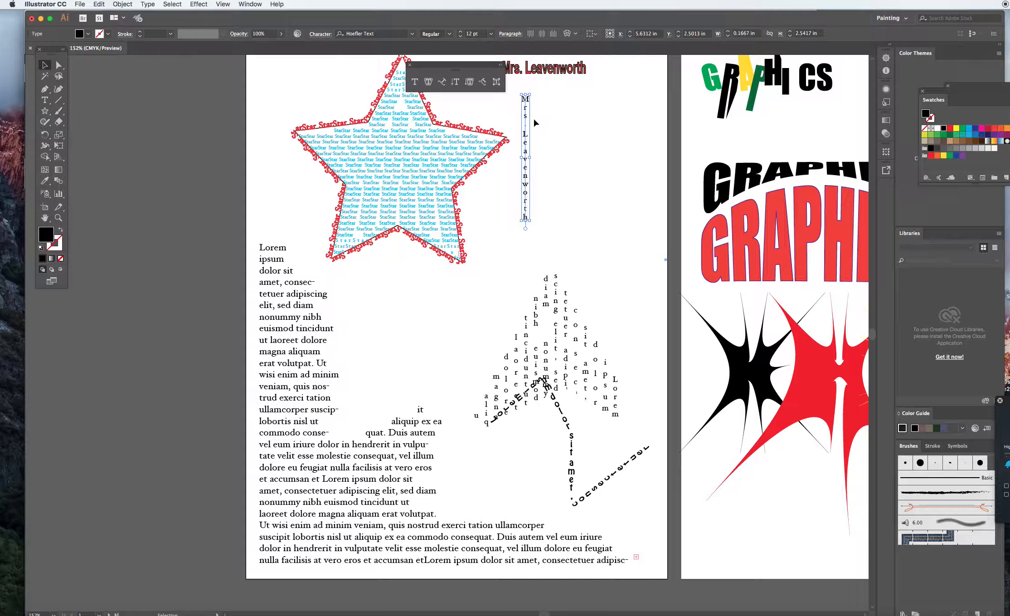
pyautogui.moveTo(617, 134); pyautogui.dragTo(595, 150)
pyautogui.scroll(-1, 592, 173)
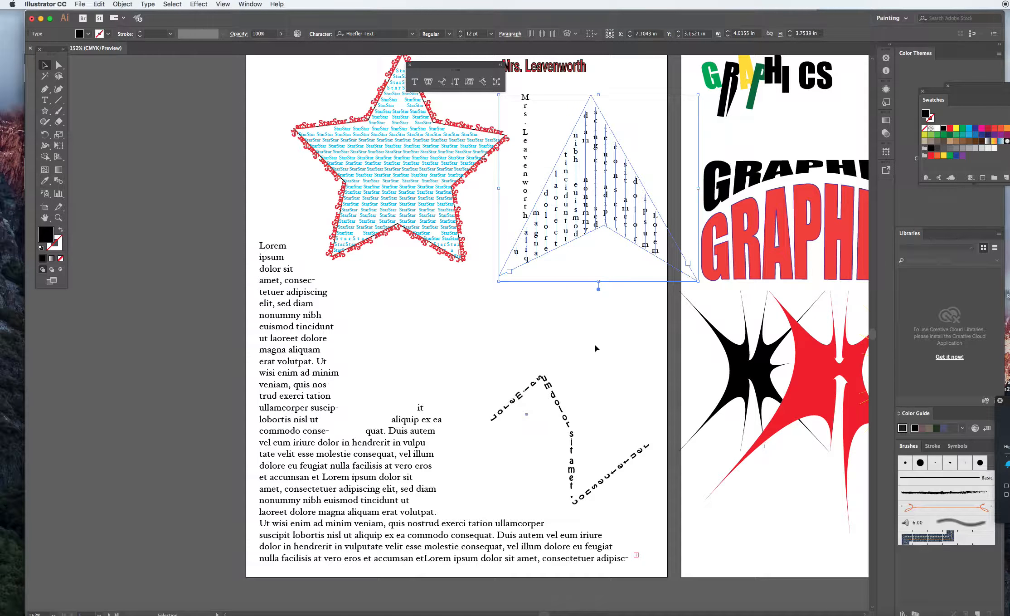
pyautogui.moveTo(529, 398); pyautogui.dragTo(466, 292)
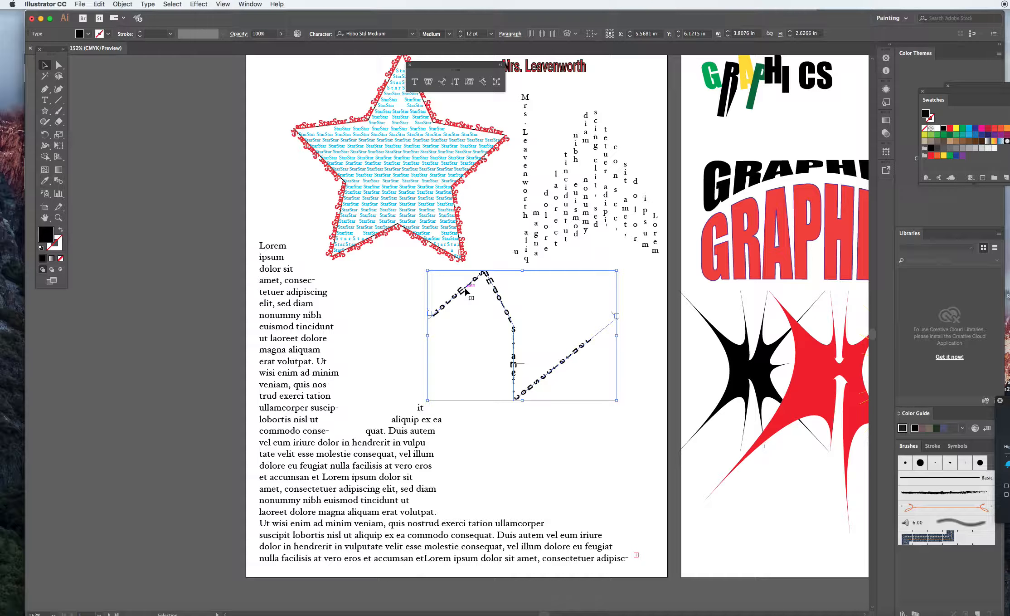
# Review the text samples on the first artboard and select the multicoloured GRAPHICS lettering on the second artboard for inspection.
pyautogui.hscroll(1, 465, 290)
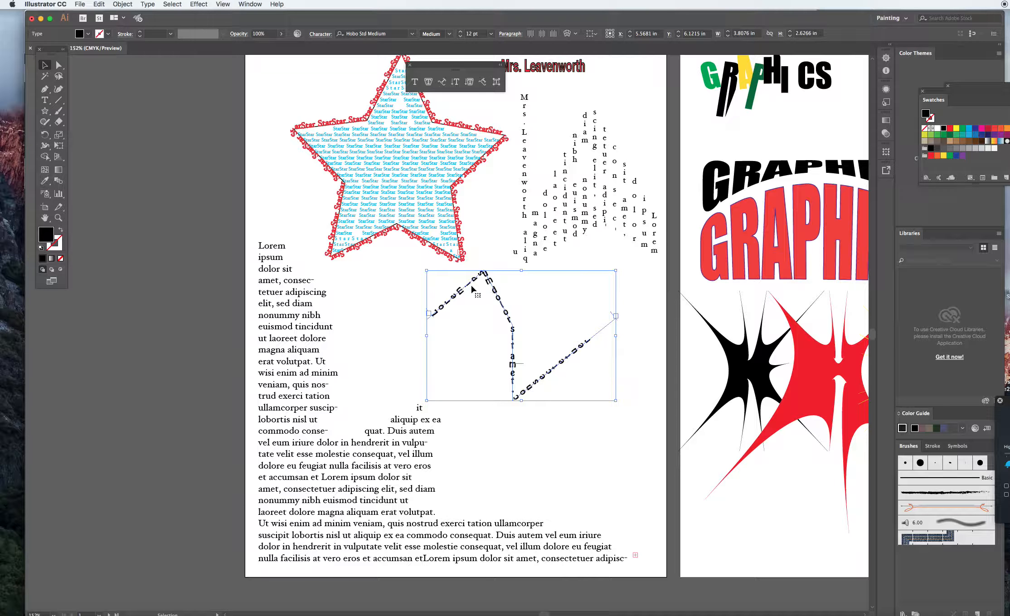
pyautogui.hscroll(1, 472, 289)
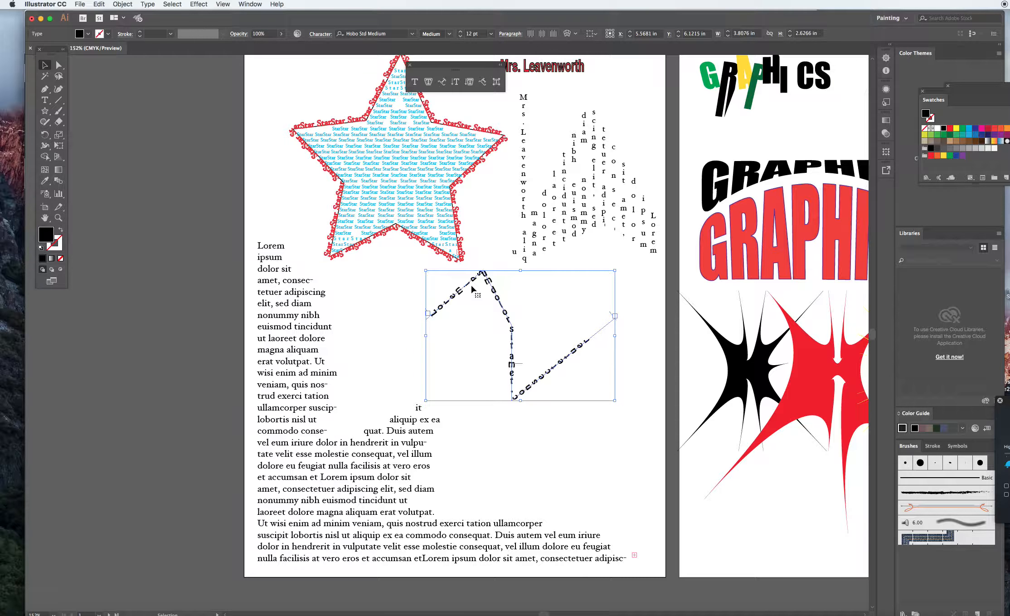
pyautogui.hscroll(5, 472, 289)
pyautogui.hscroll(2, 472, 285)
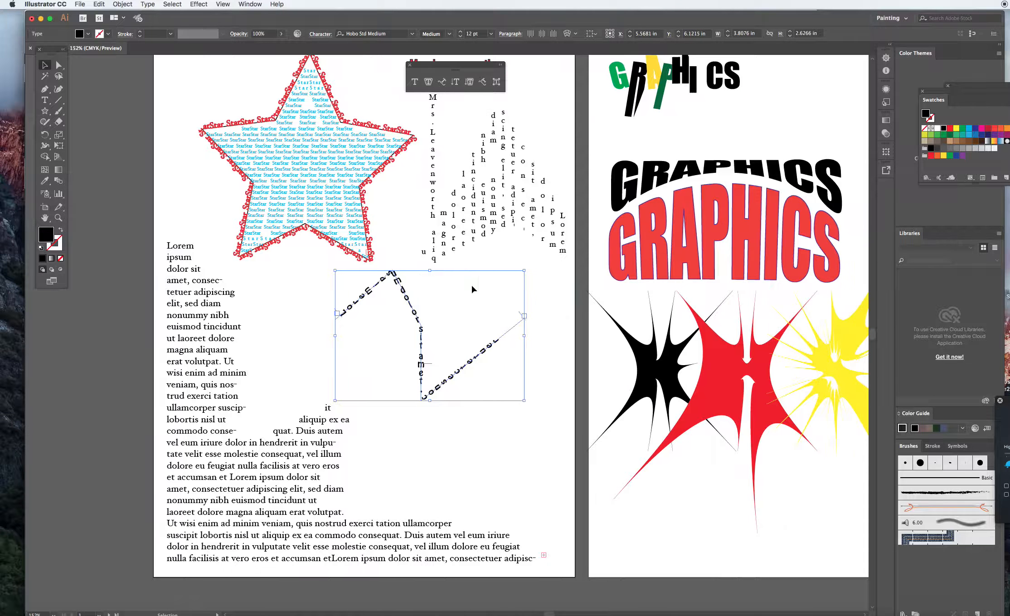
pyautogui.scroll(2, 475, 285)
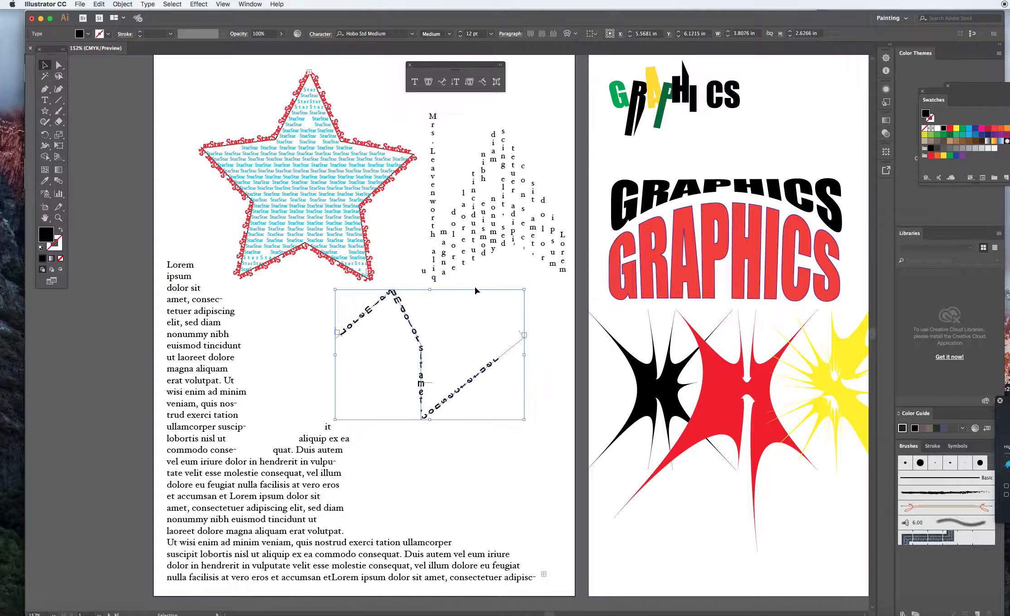
pyautogui.click(732, 116)
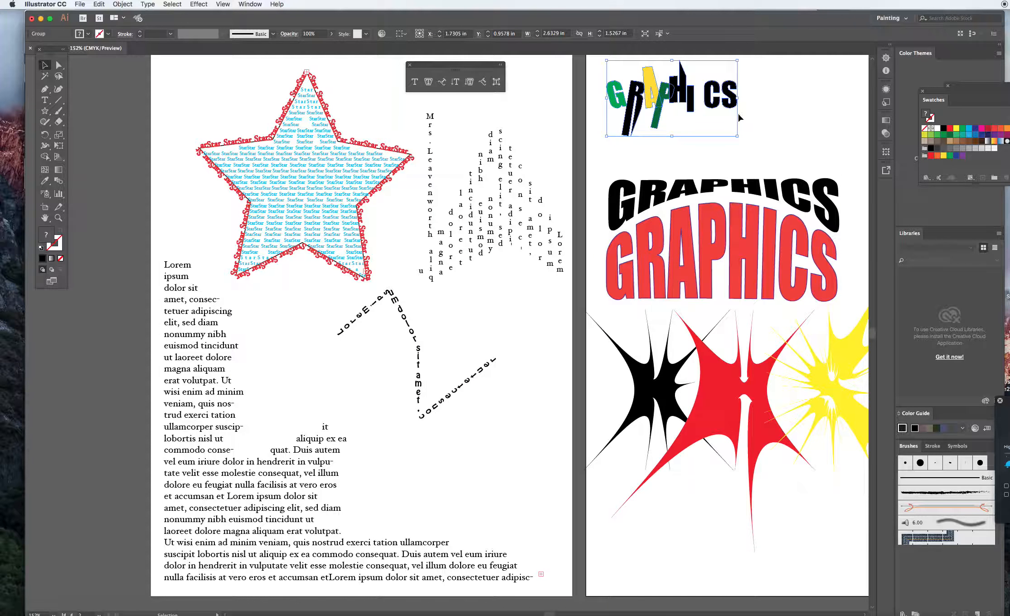
pyautogui.hscroll(10, 738, 114)
pyautogui.hscroll(7, 733, 118)
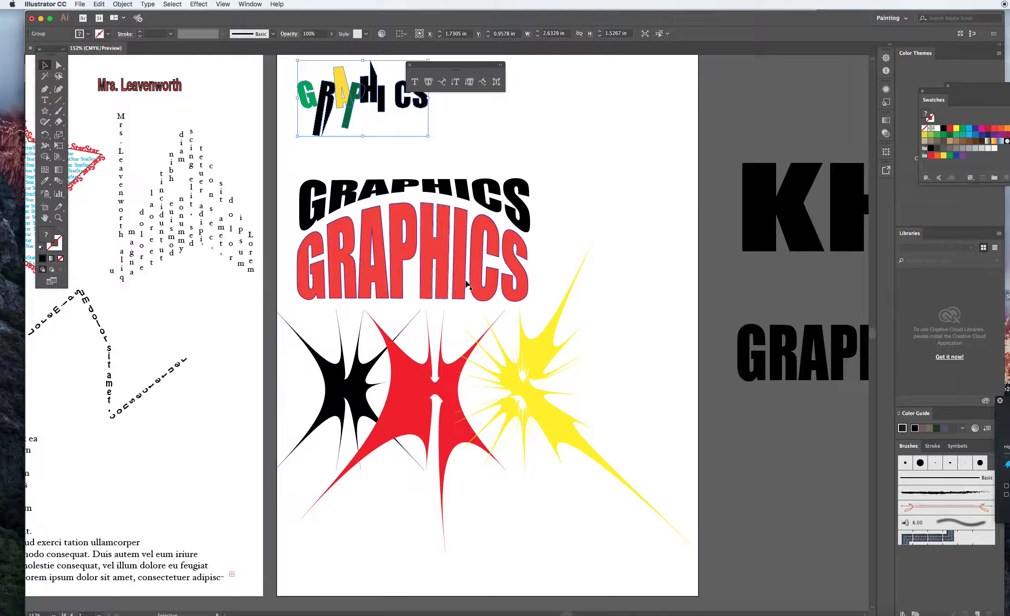
# Select the three spiky letters on the second artboard and examine the available Distort & Transform and Warp effects.
pyautogui.moveTo(293, 375); pyautogui.dragTo(590, 414)
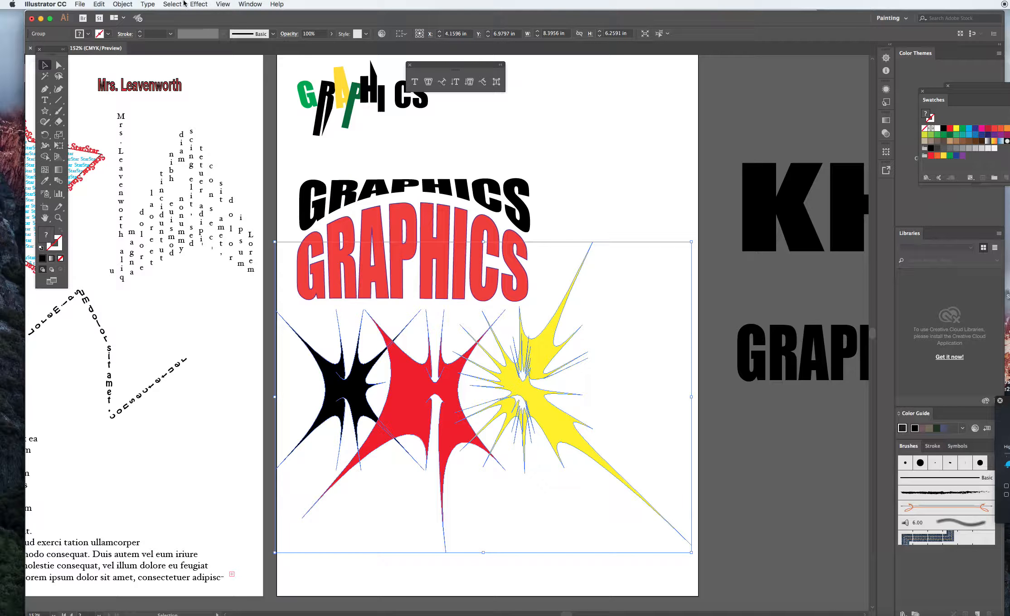
pyautogui.click(199, 4)
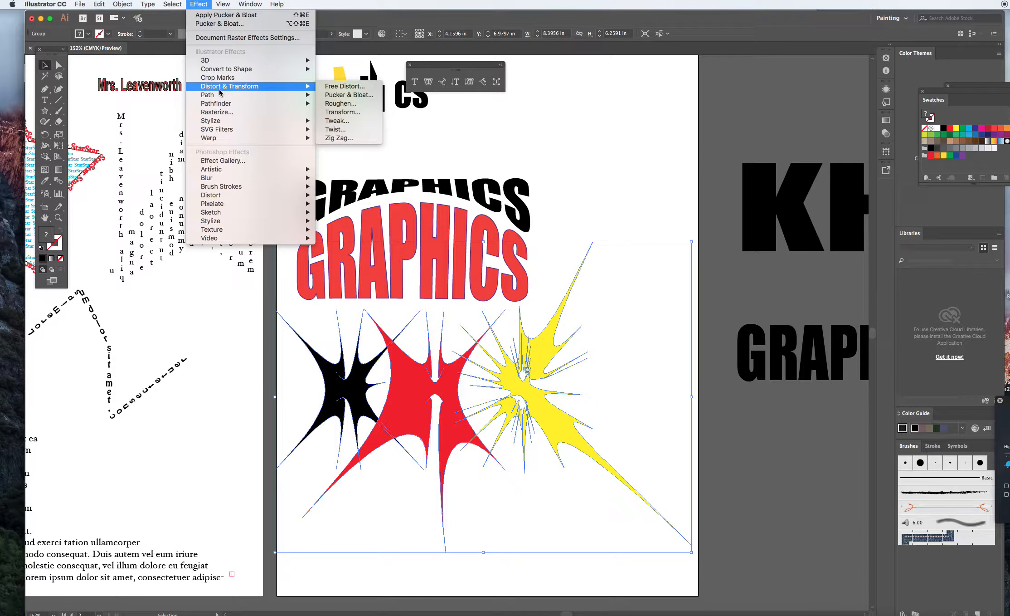
pyautogui.moveTo(219, 89)
pyautogui.click(568, 126)
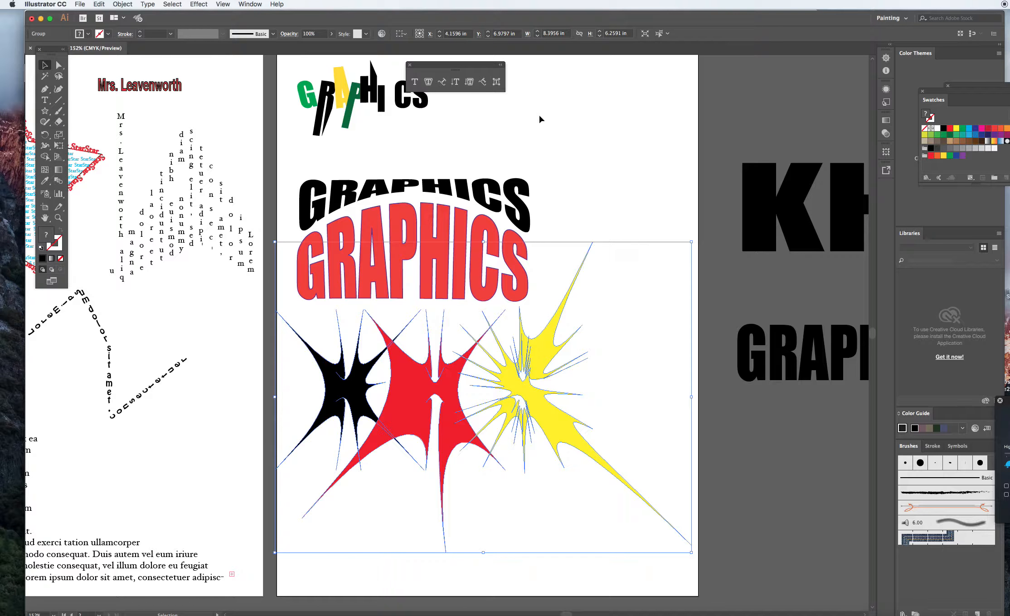
pyautogui.click(199, 4)
pyautogui.moveTo(210, 139)
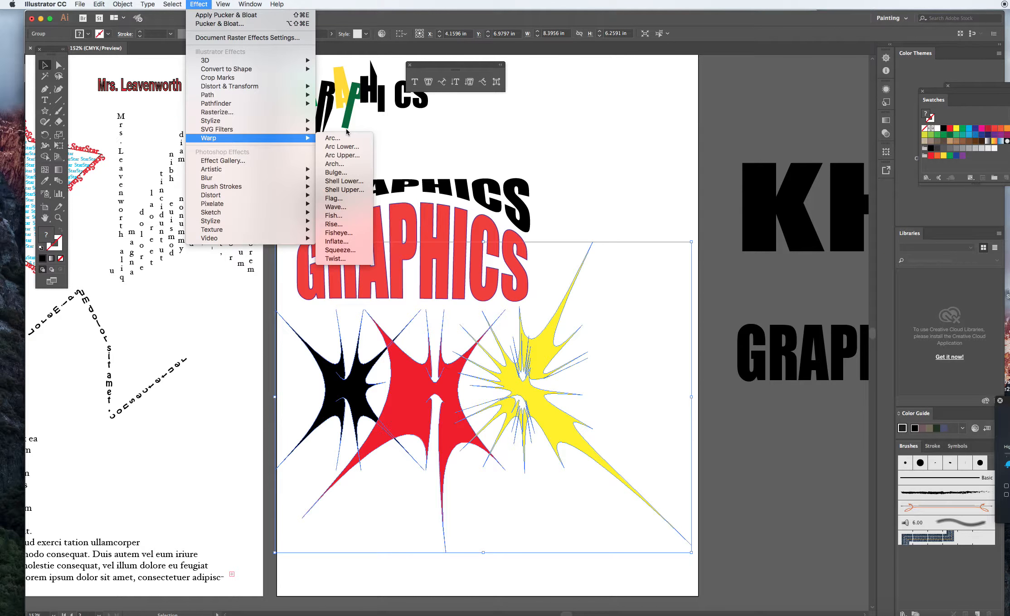
pyautogui.click(314, 199)
pyautogui.hscroll(-10, 326, 204)
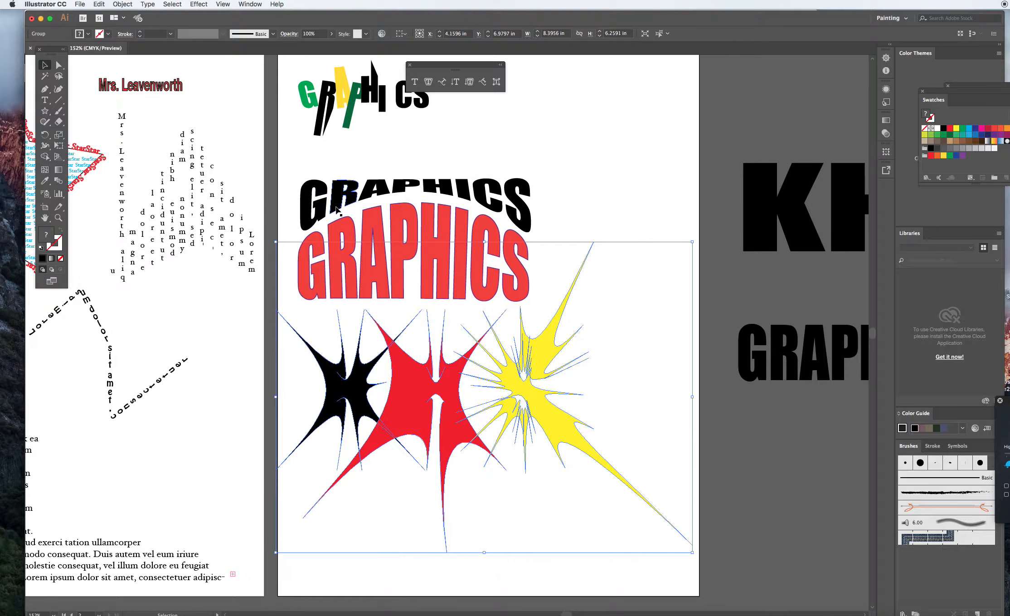